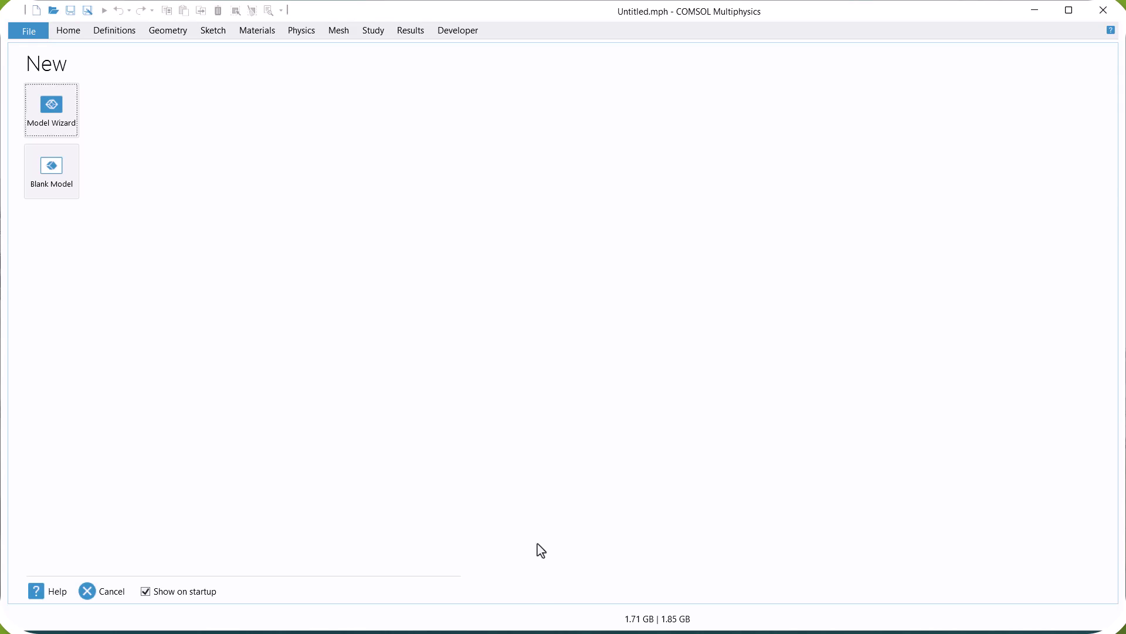
# Step: Start a new 2D model and add the Laminar Flow physics
pyautogui.click(52, 113)
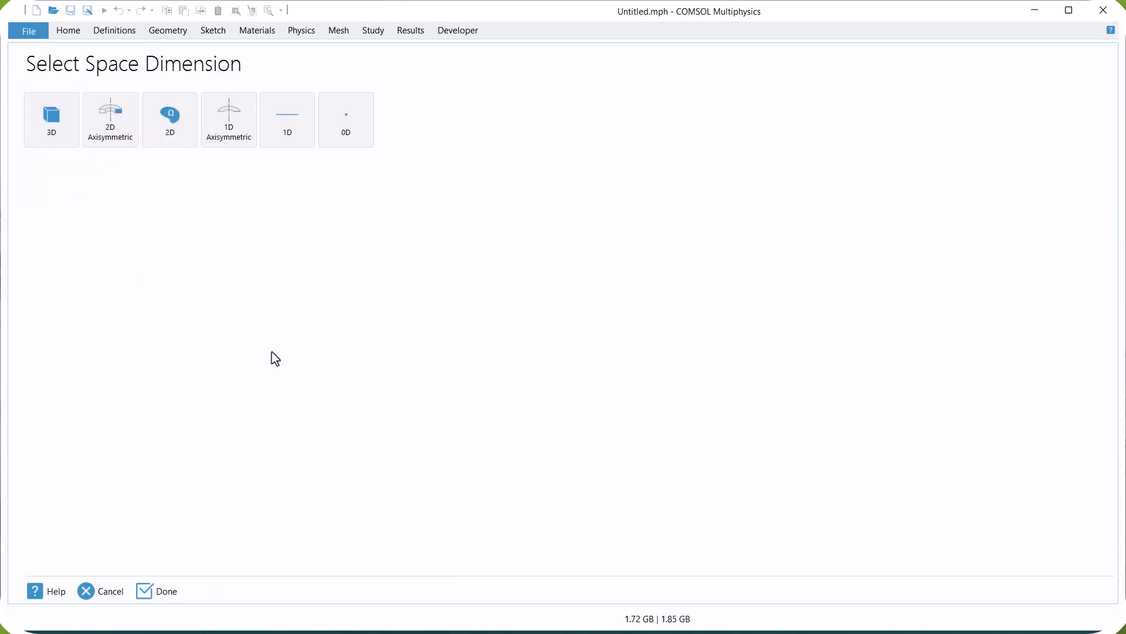
pyautogui.click(181, 125)
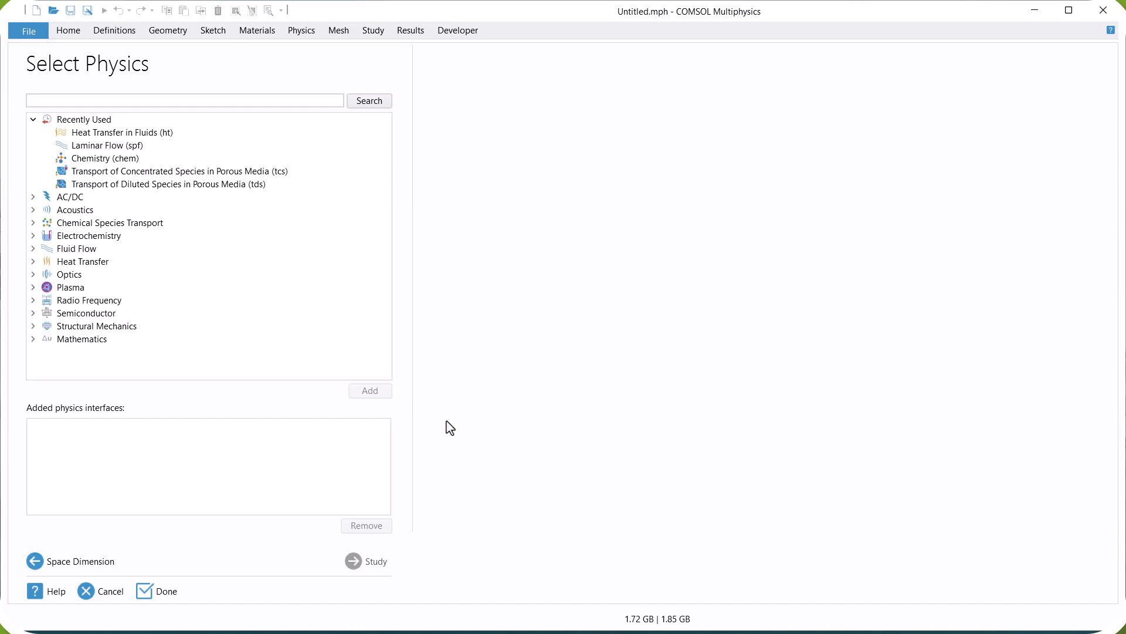
pyautogui.click(34, 249)
pyautogui.click(50, 262)
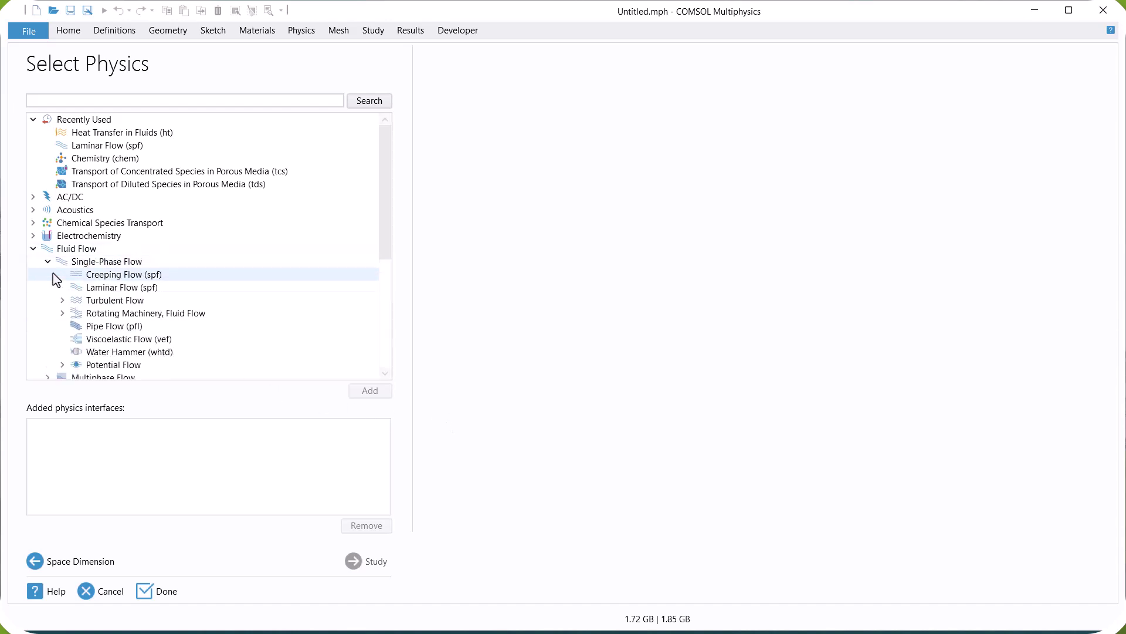
pyautogui.click(115, 288)
pyautogui.click(382, 394)
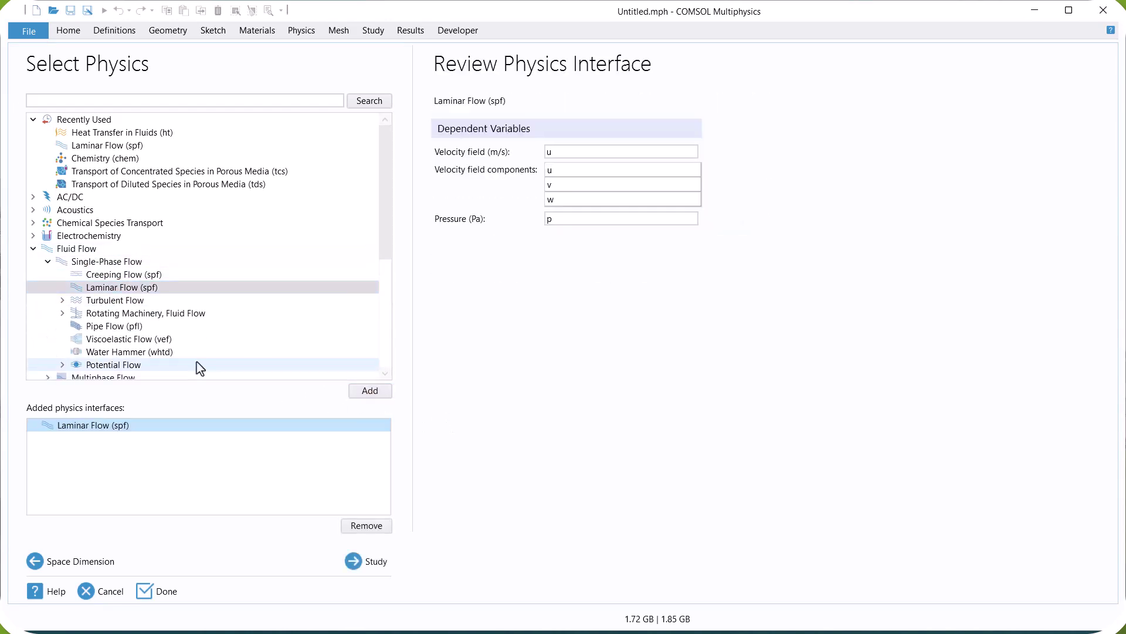
# Step: Add Heat Transfer in Fluids, choose a Stationary study, and finish the wizard
pyautogui.click(34, 249)
pyautogui.click(33, 262)
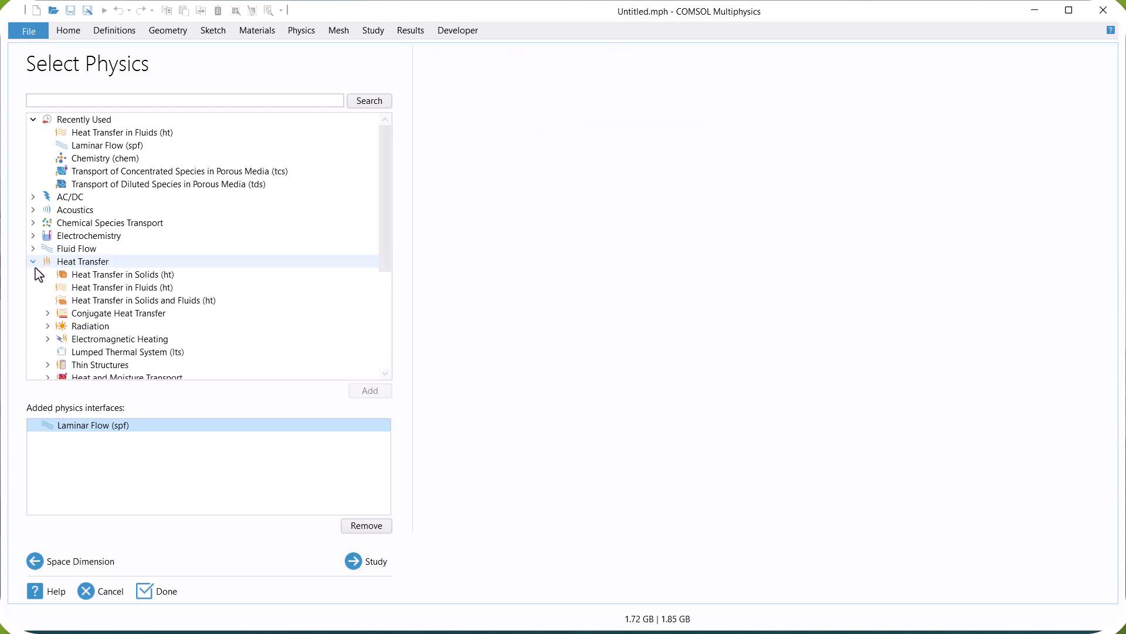
pyautogui.click(92, 290)
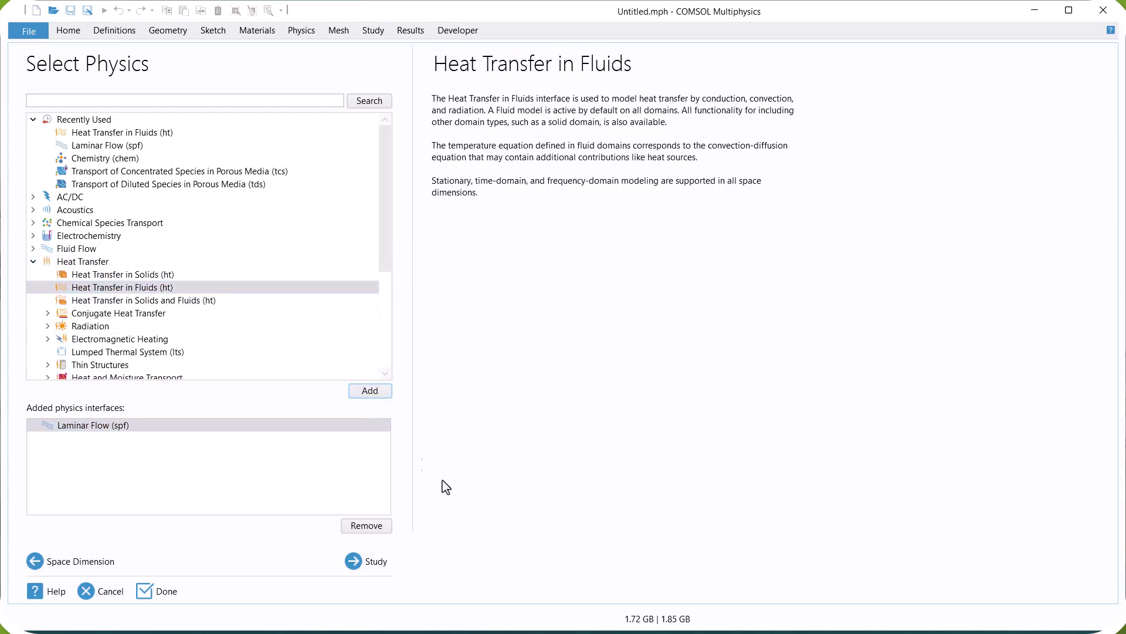
pyautogui.click(354, 562)
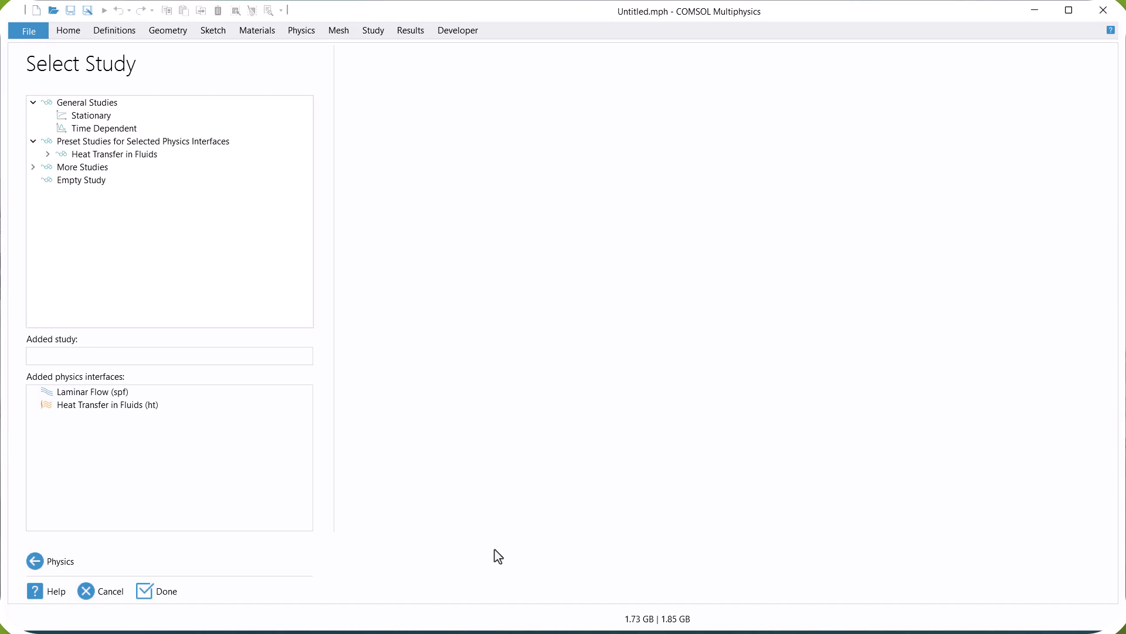
pyautogui.click(108, 117)
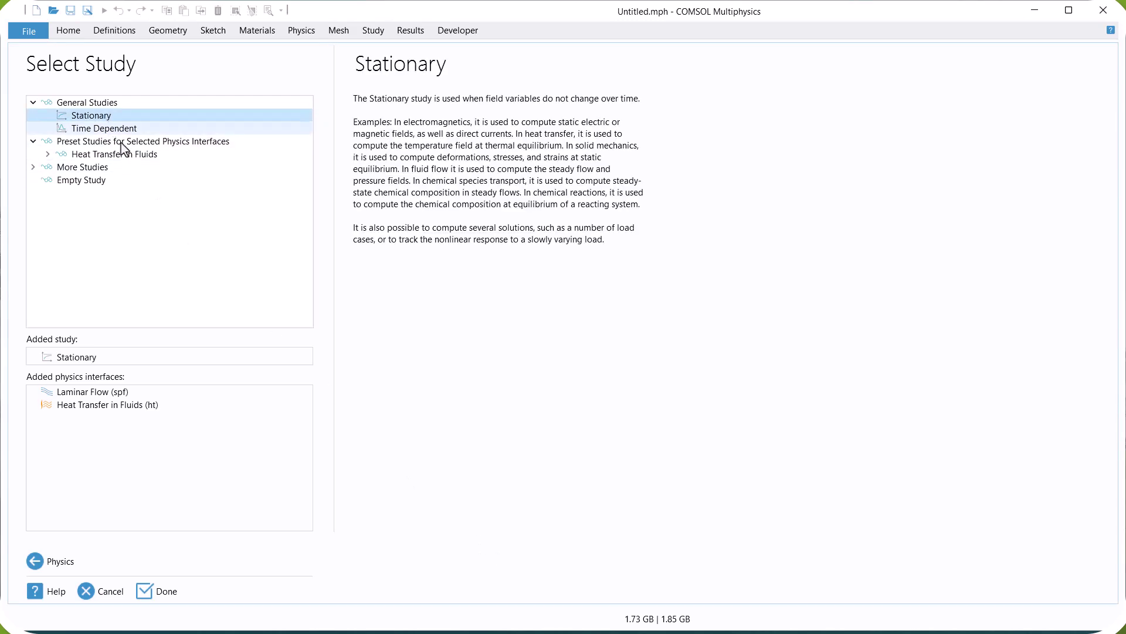
pyautogui.click(148, 590)
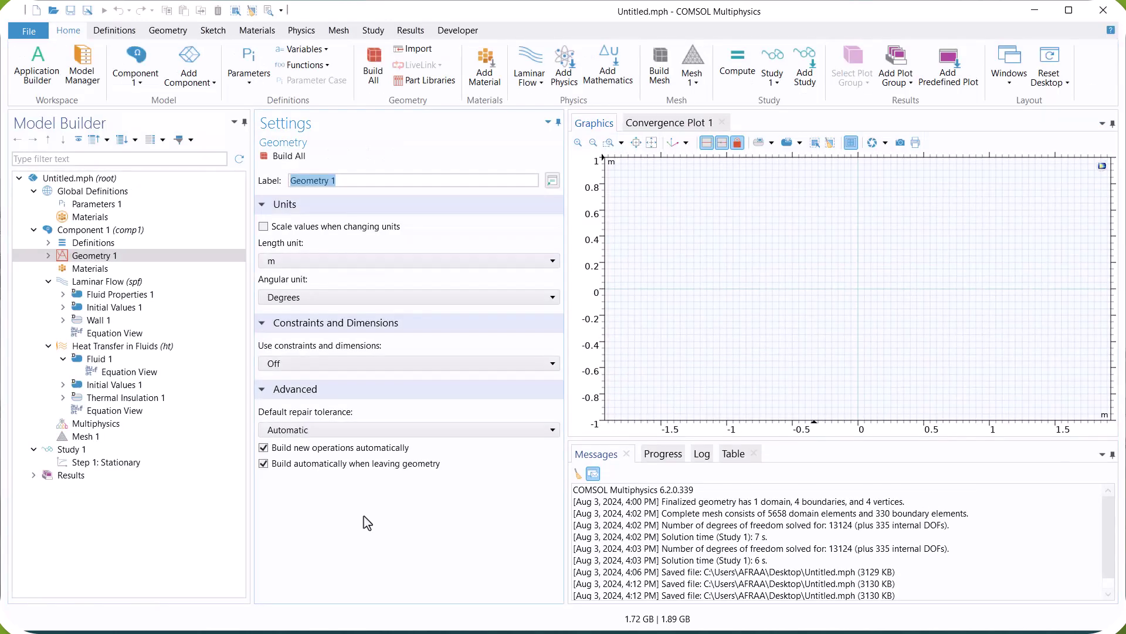
# Step: Add parameter ui = 0.1[m/s] described as 'Inlet velocity'
pyautogui.click(149, 205)
pyautogui.click(298, 235)
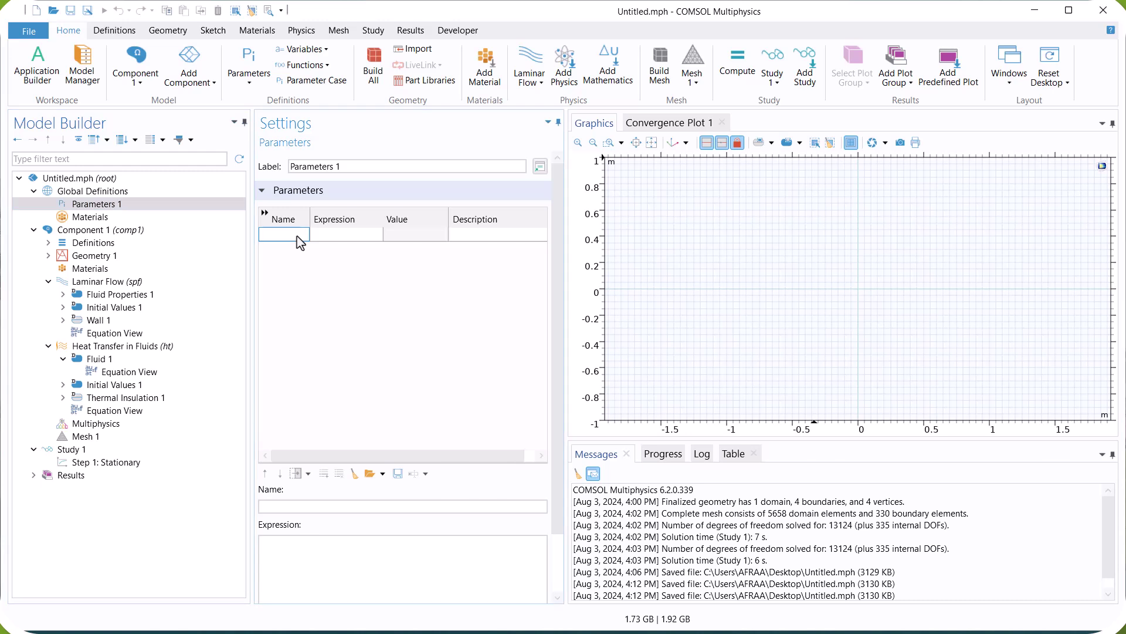
pyautogui.write('ui')
pyautogui.press('Tab')
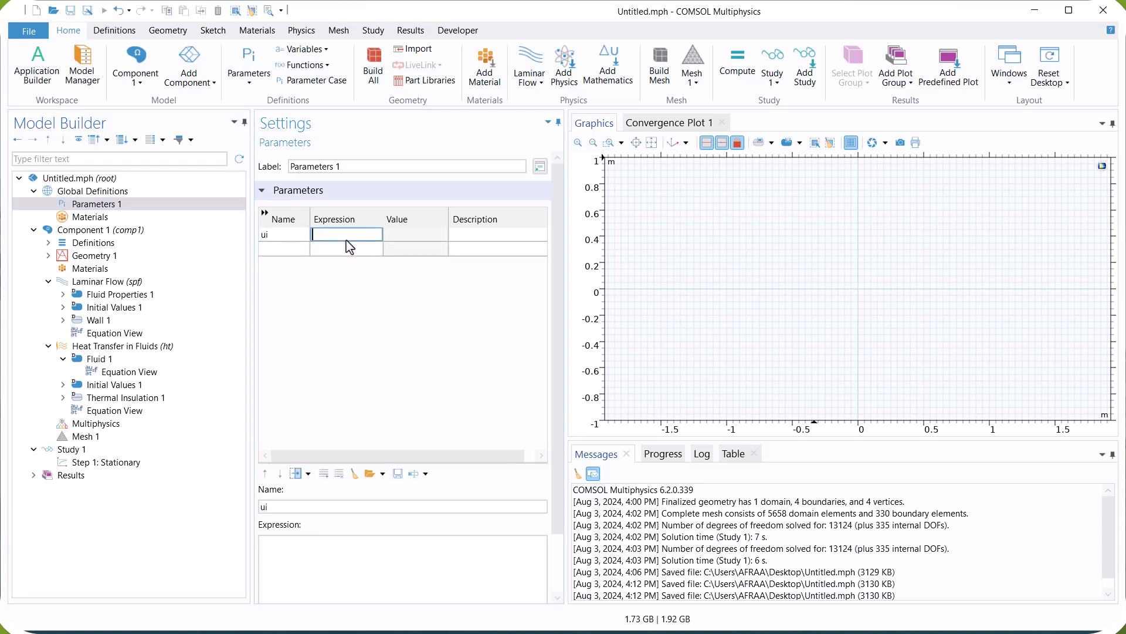
pyautogui.write('0.1[m/s]')
pyautogui.press('Tab')
pyautogui.write('Inlet velocity')
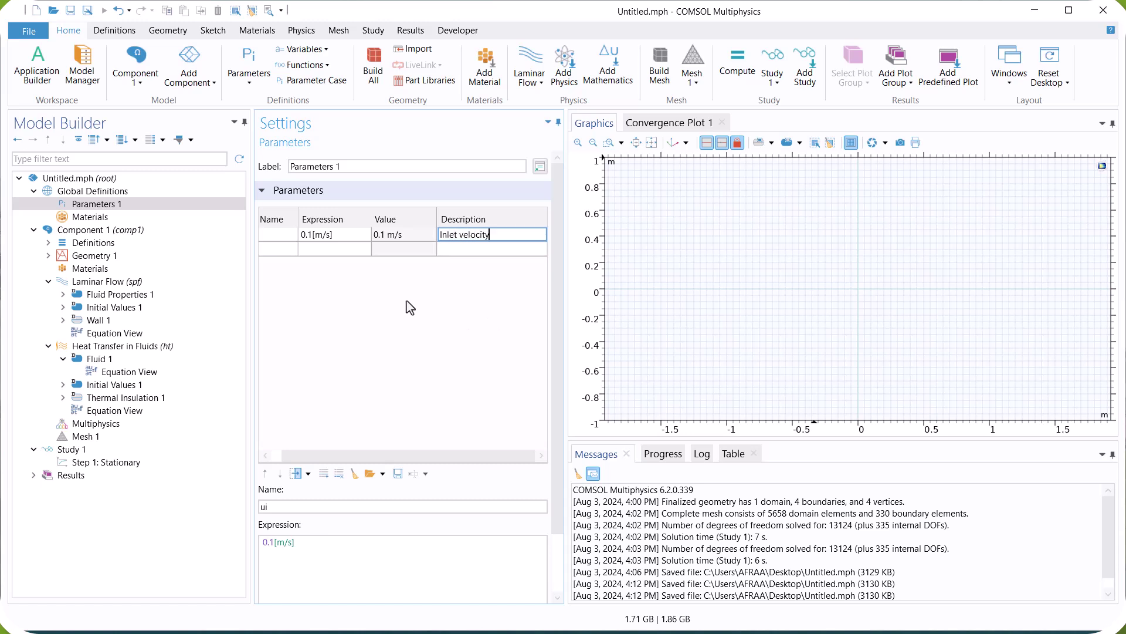
# Step: Add parameter Ti = 25[degC] described as 'Inlet Temp'
pyautogui.click(277, 246)
pyautogui.write('Ti')
pyautogui.click(351, 249)
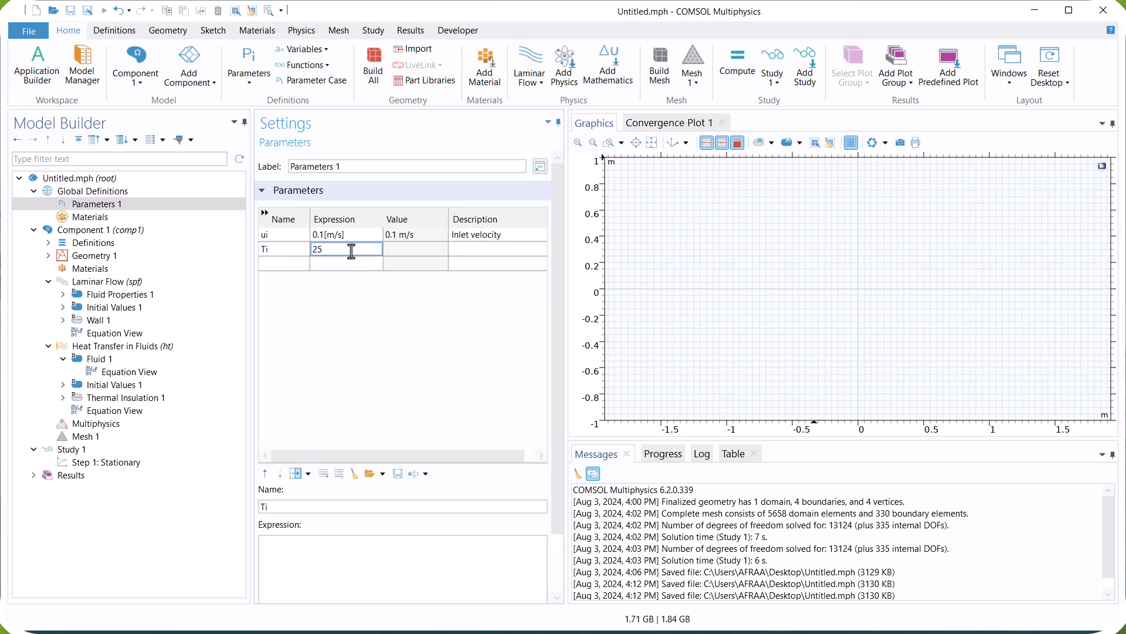
pyautogui.click(464, 249)
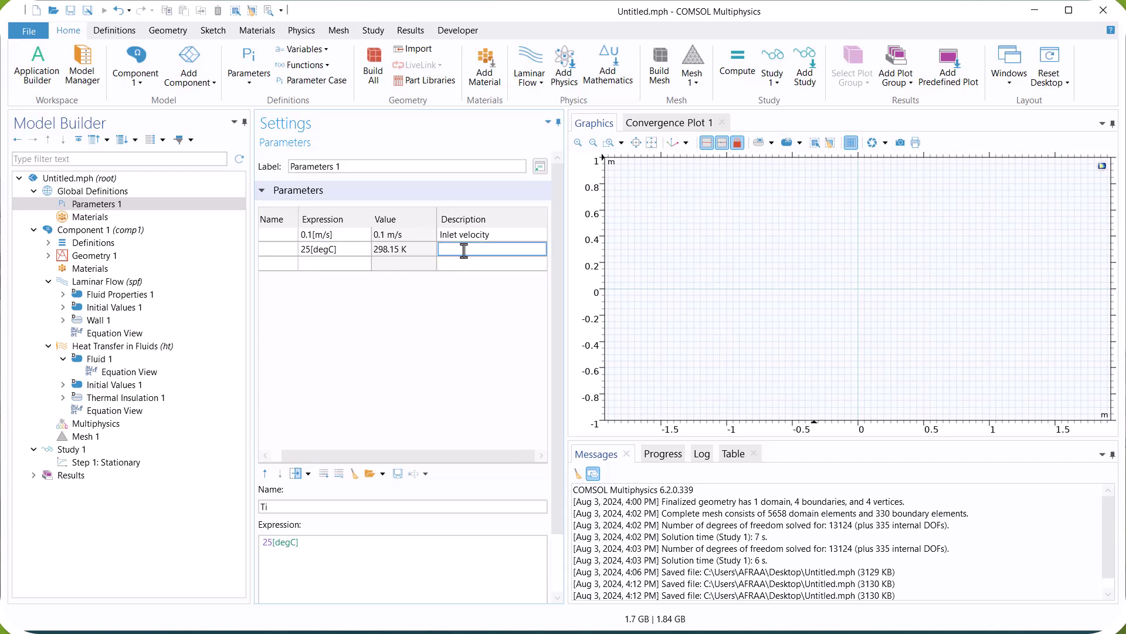
pyautogui.write('Inlet Temp')
# Step: Add parameter q = 1000[W/m^2] for the heat flux
pyautogui.click(276, 264)
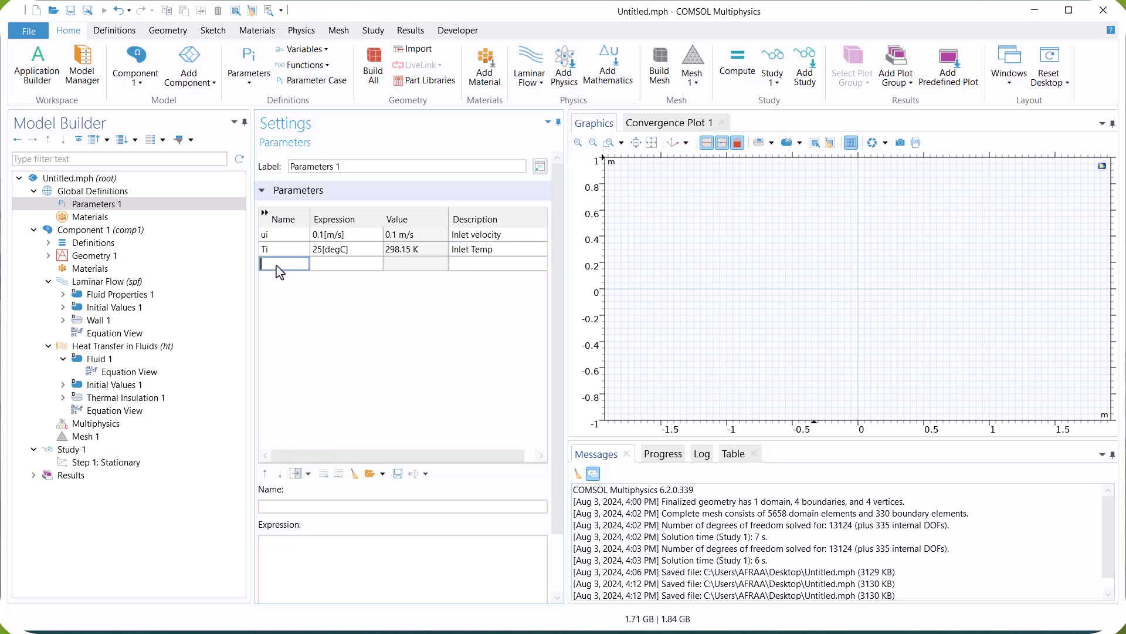
pyautogui.write('q')
pyautogui.click(326, 265)
pyautogui.write('1000')
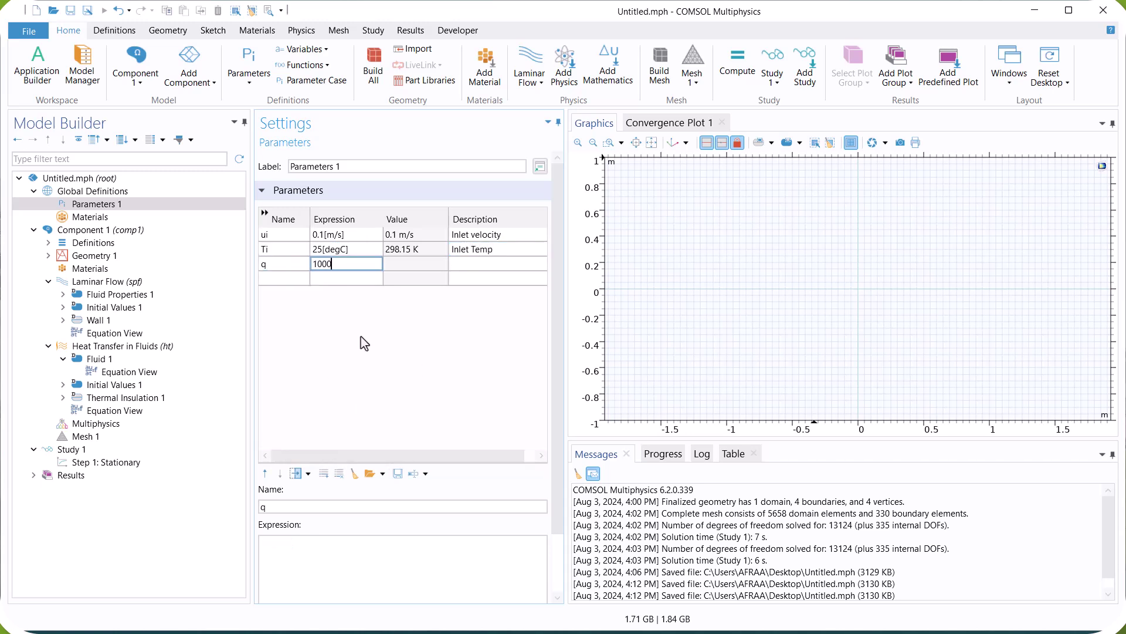
pyautogui.write('[W/m^2]')
pyautogui.click(460, 263)
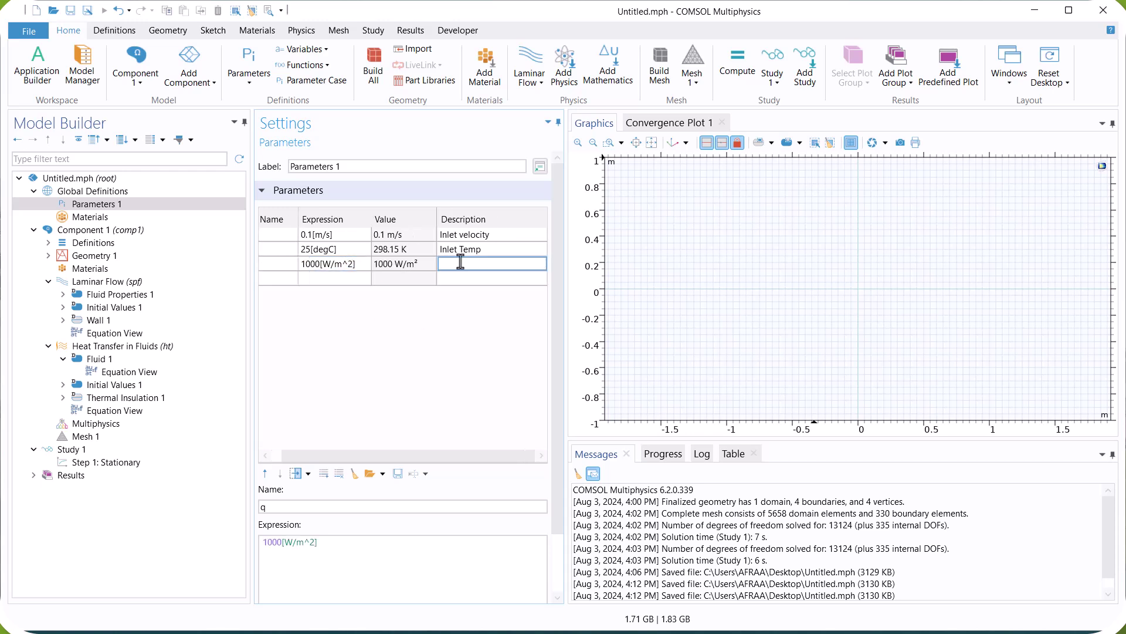
# Step: Set the geometry length unit to cm
pyautogui.click(48, 256)
pyautogui.click(91, 257)
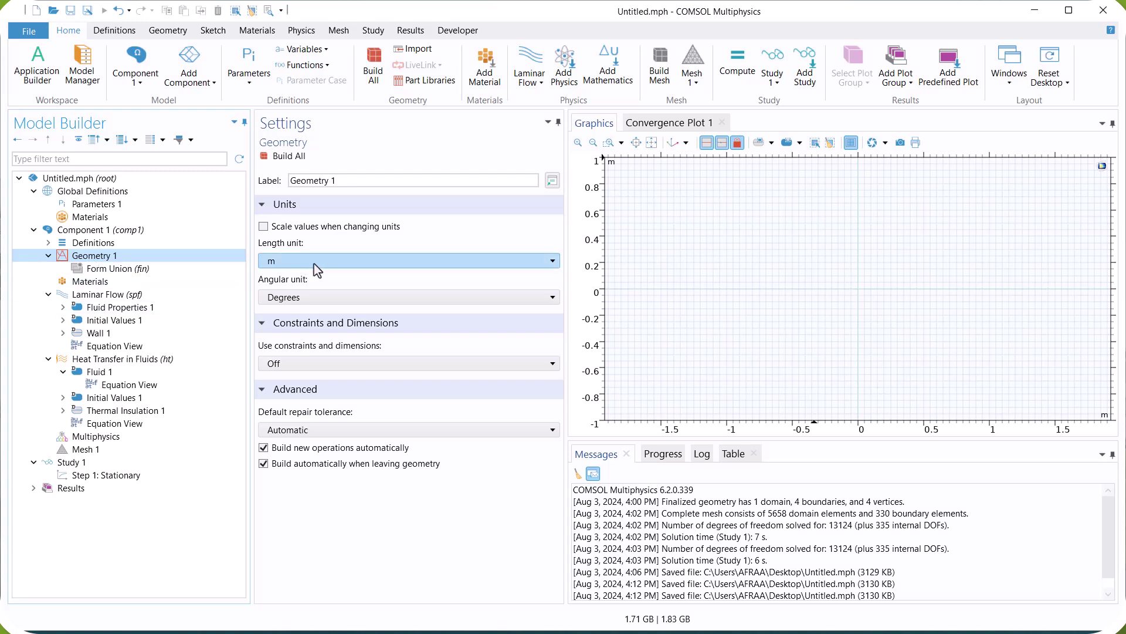
pyautogui.click(283, 262)
pyautogui.click(305, 305)
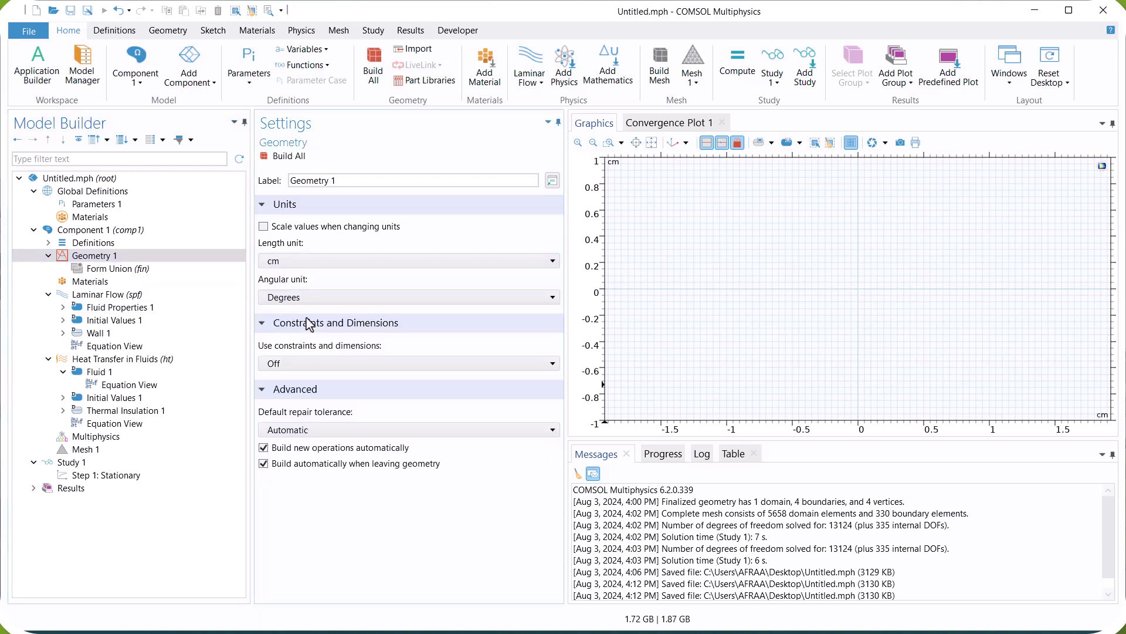
# Step: Add a rectangle of width 4 and height 1 cm and build it
pyautogui.rightClick(159, 258)
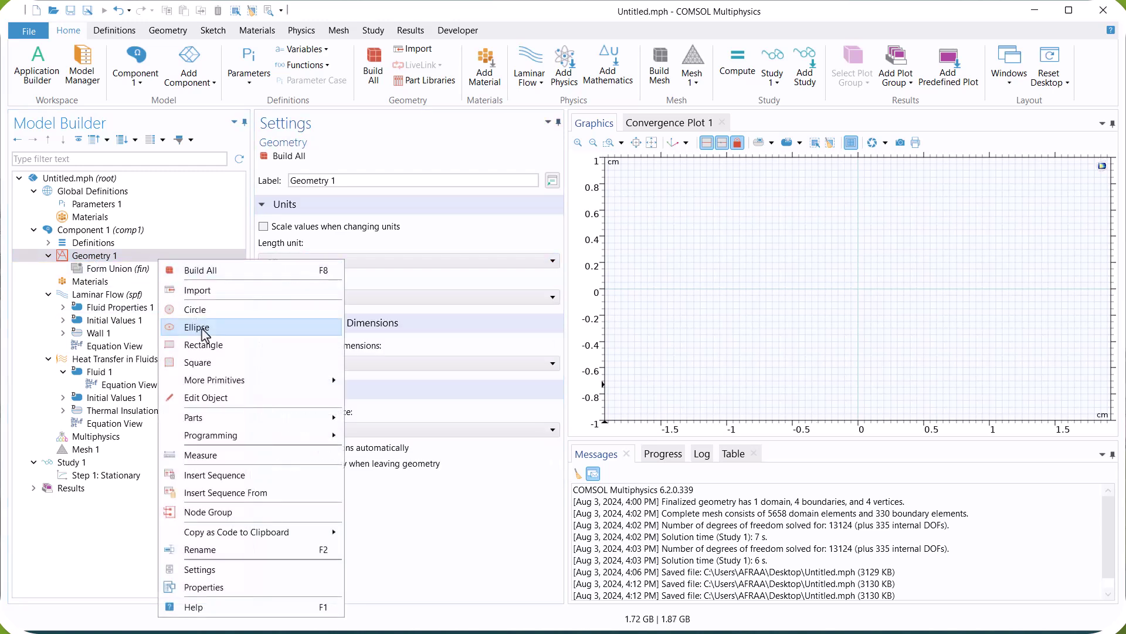
pyautogui.click(203, 345)
pyautogui.doubleClick(309, 279)
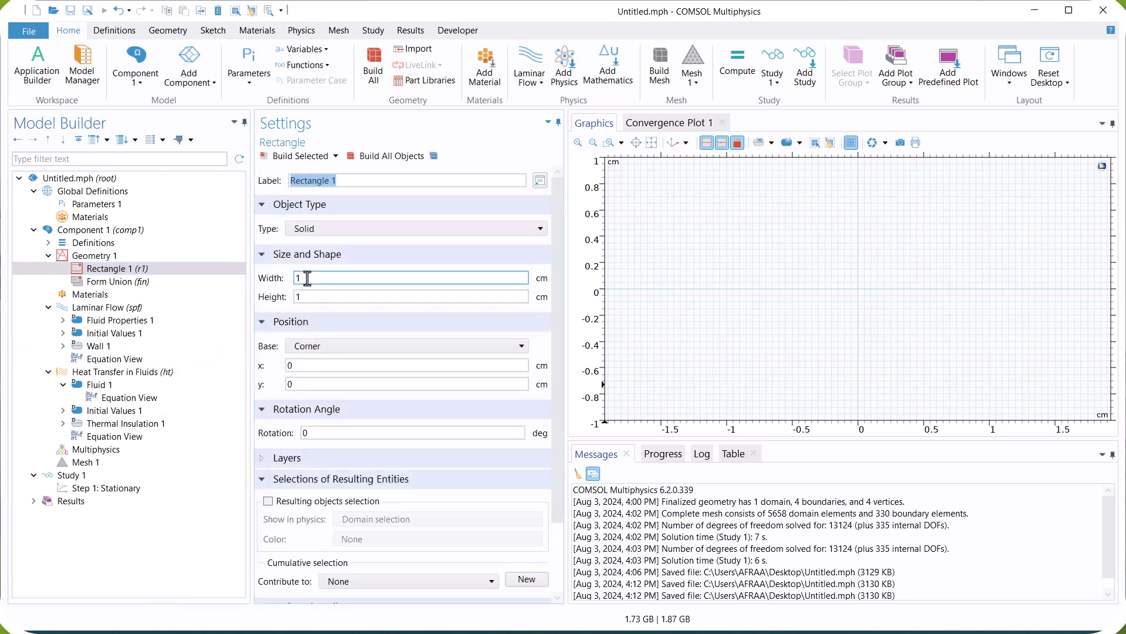
pyautogui.write('4')
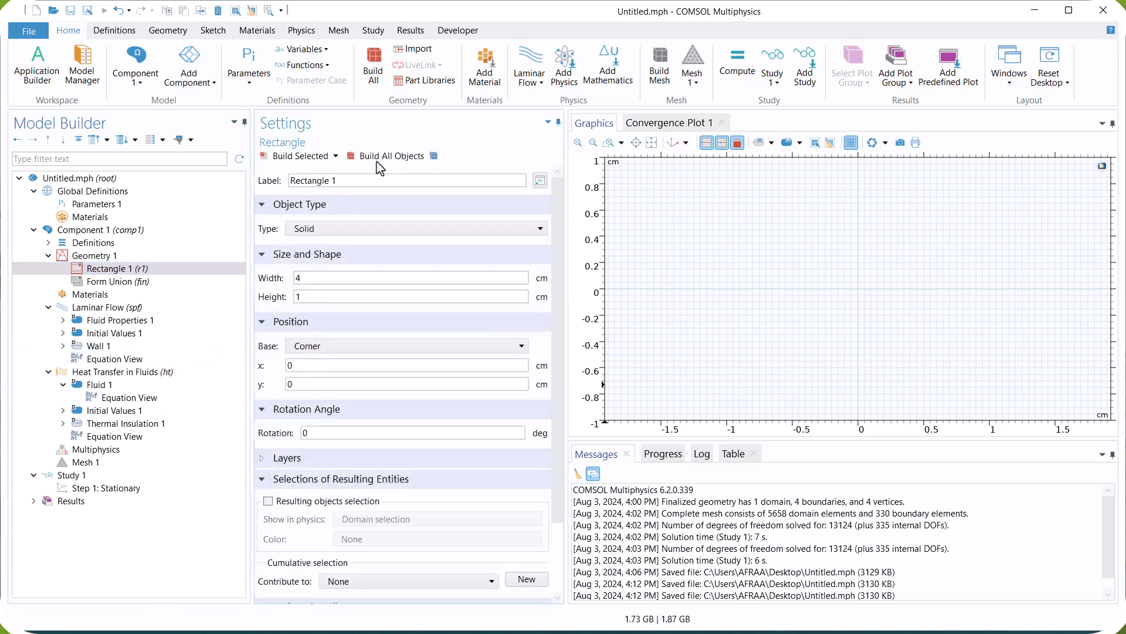
pyautogui.click(384, 156)
pyautogui.click(93, 295)
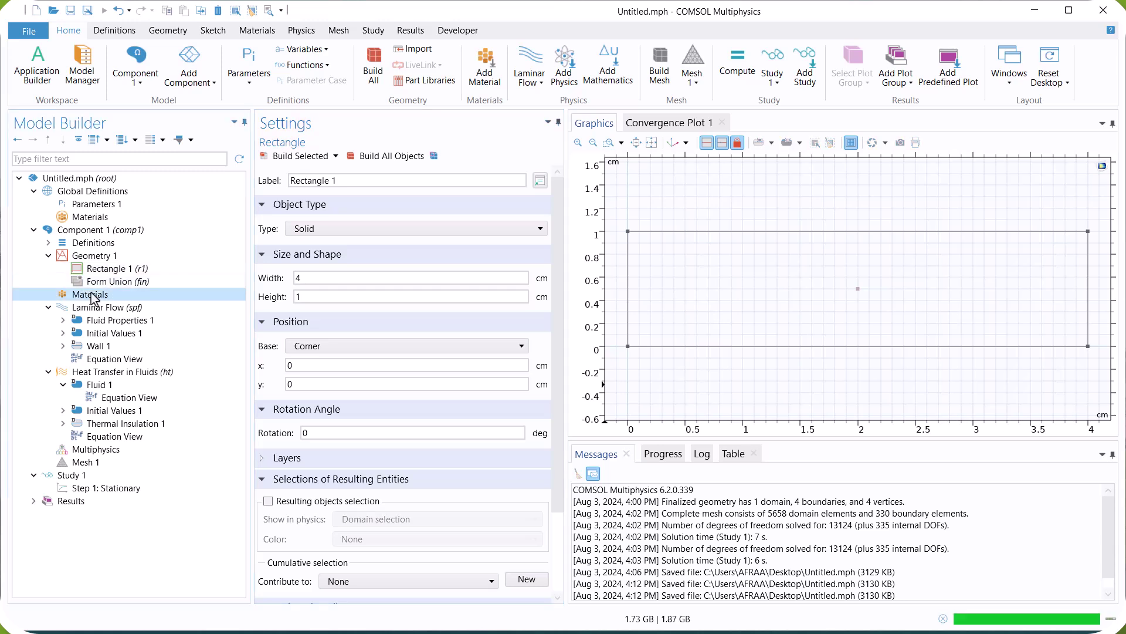
# Step: Add Air from the Liquids and Gases > Gases library to the channel domain
pyautogui.rightClick(94, 298)
pyautogui.click(114, 306)
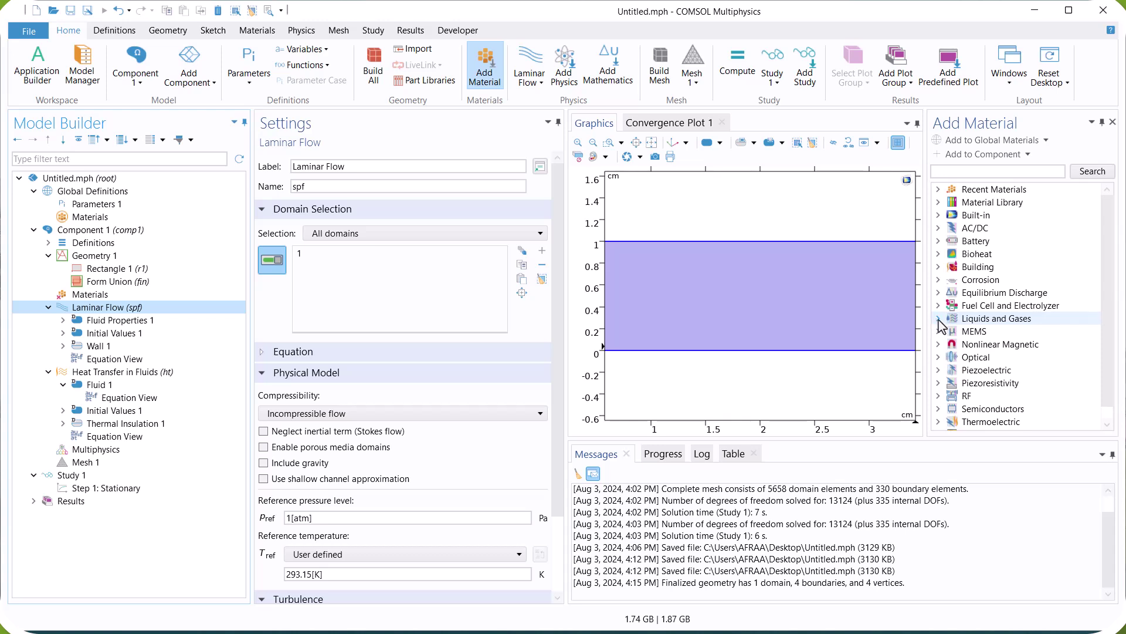
pyautogui.click(939, 319)
pyautogui.click(953, 332)
pyautogui.click(999, 346)
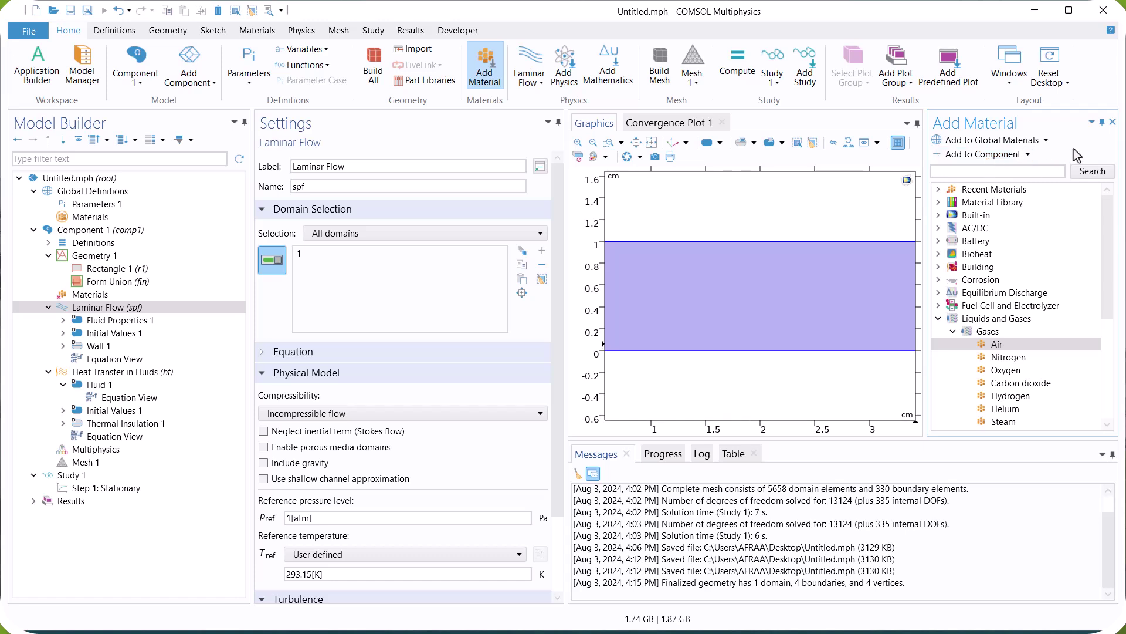
pyautogui.click(1006, 154)
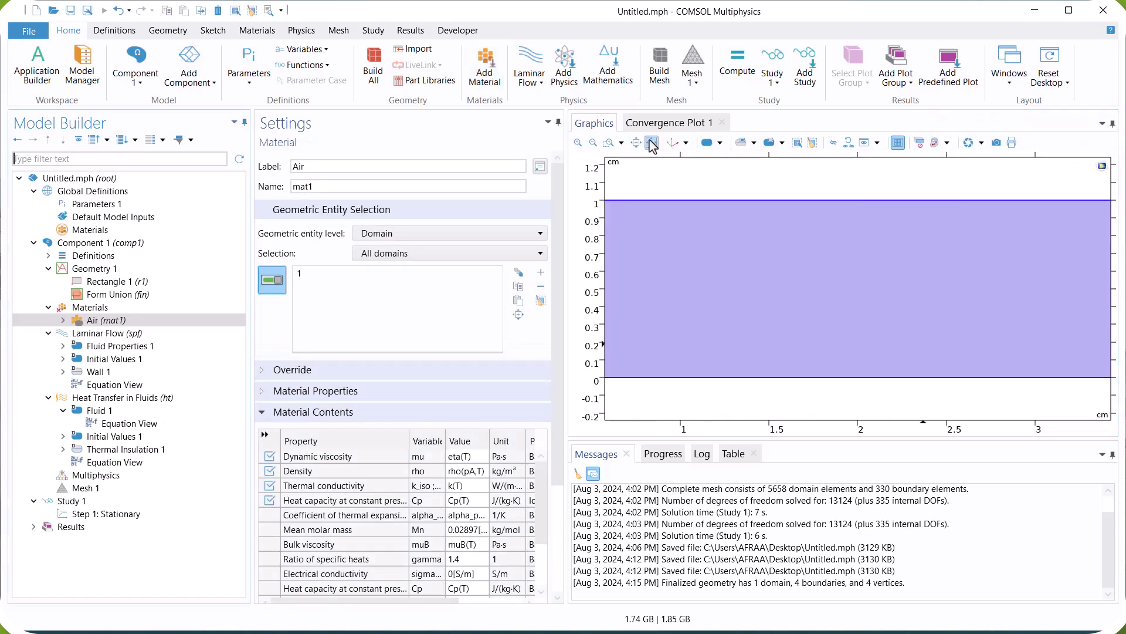
pyautogui.click(653, 143)
pyautogui.click(130, 334)
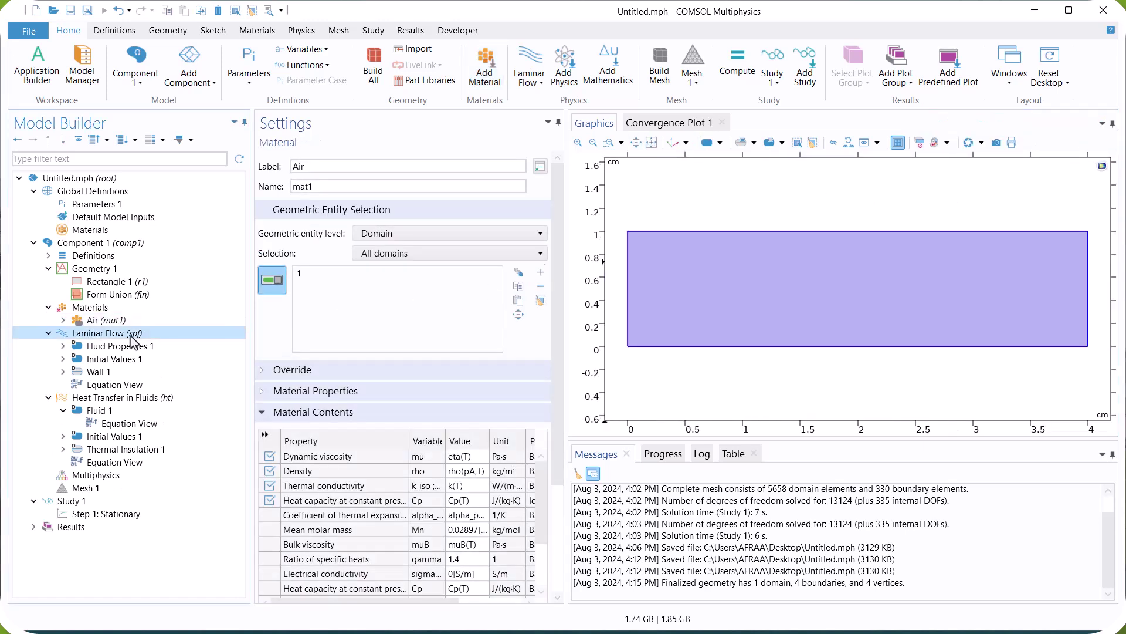
# Step: Add an Inlet on the left boundary with normal inflow velocity ui
pyautogui.rightClick(134, 340)
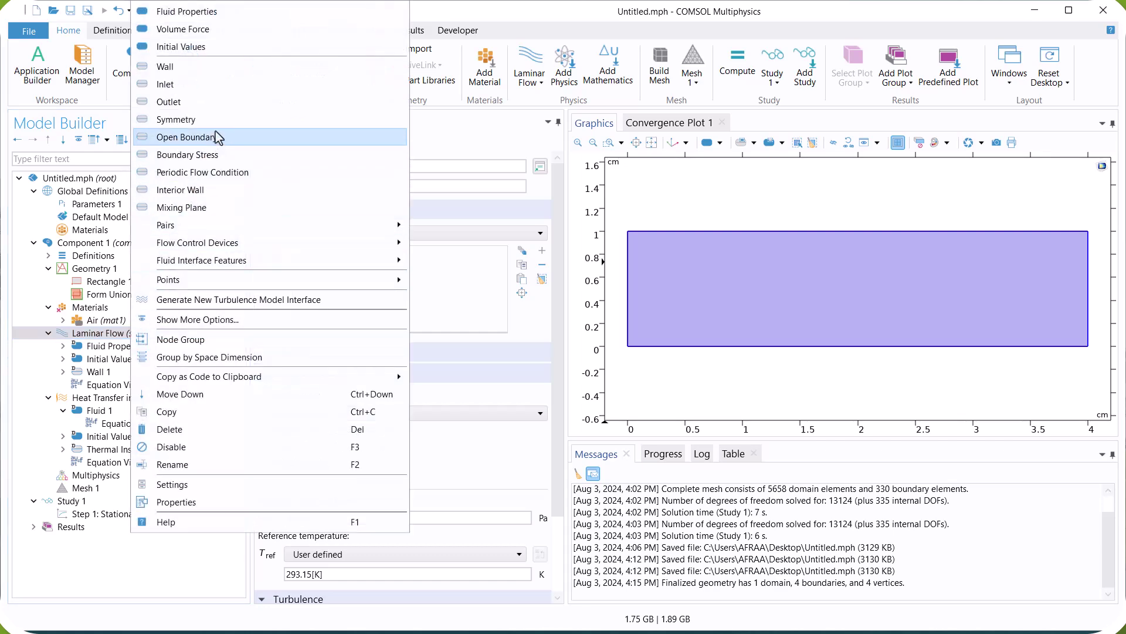
pyautogui.click(282, 105)
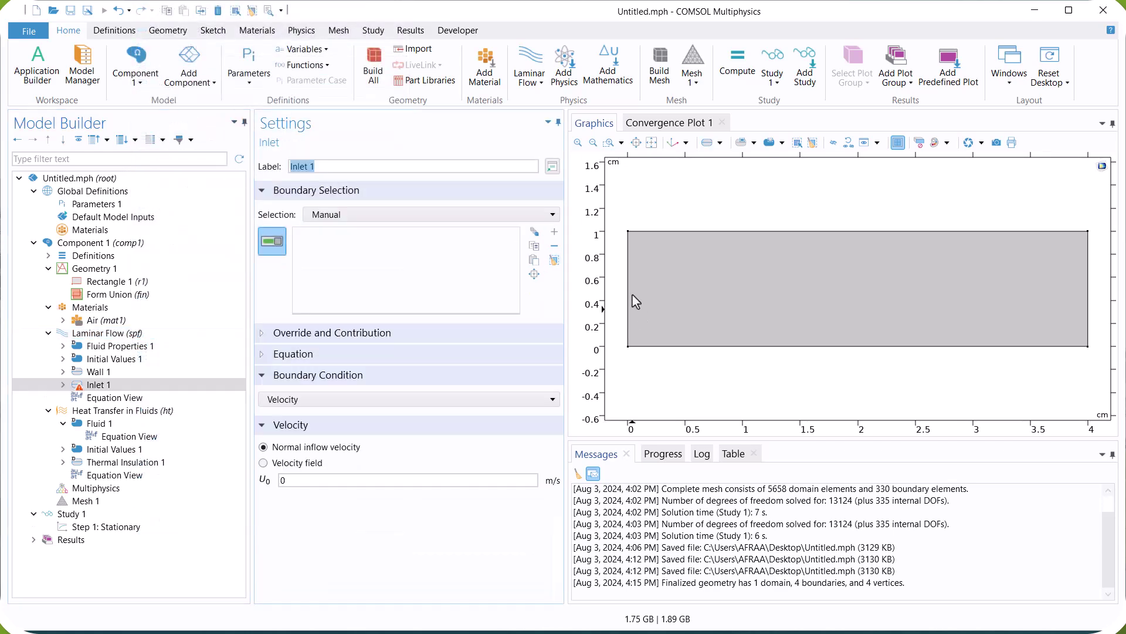
pyautogui.click(628, 302)
pyautogui.click(410, 480)
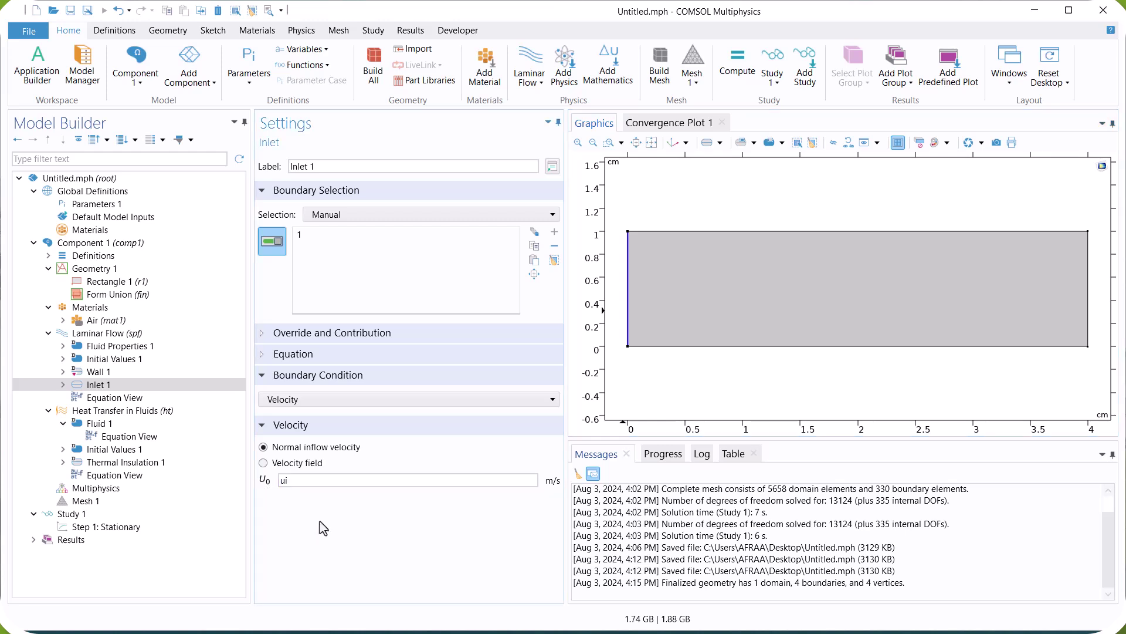
# Step: Add an Outlet on the right boundary of the channel
pyautogui.rightClick(131, 333)
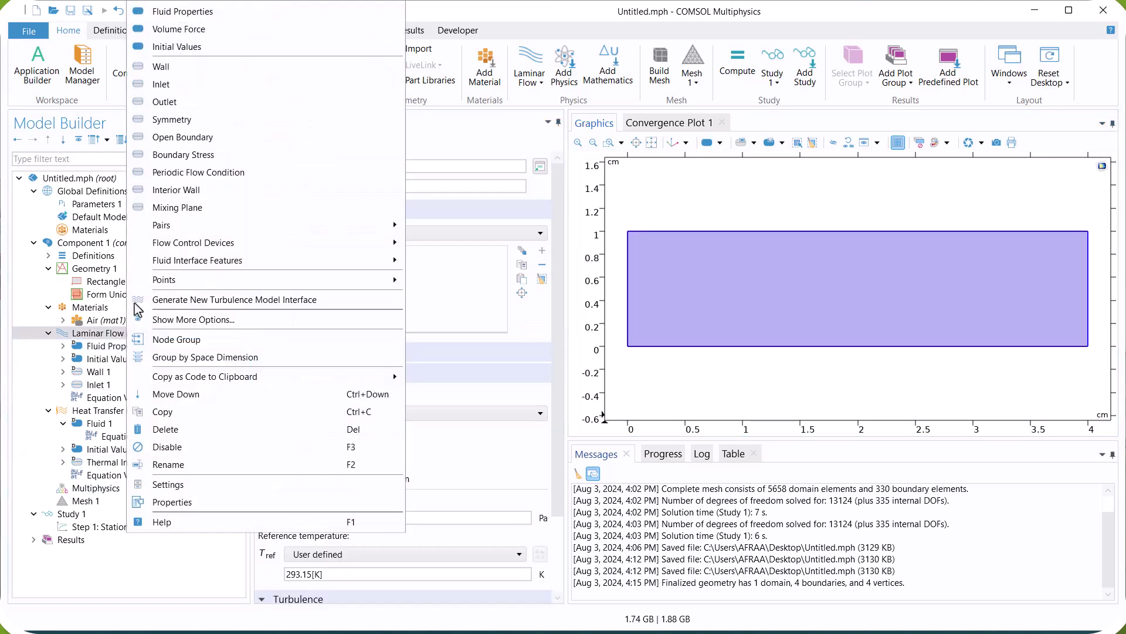
pyautogui.click(170, 102)
pyautogui.click(1087, 285)
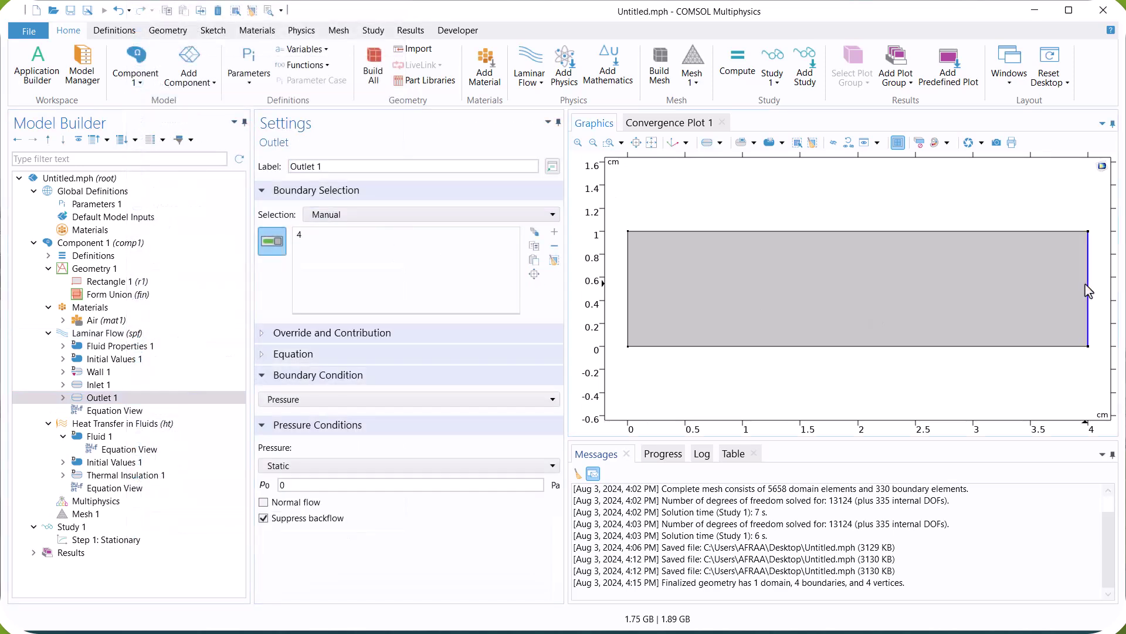
pyautogui.click(188, 421)
# Step: Add a Temperature condition on the left boundary with T0 = Ti
pyautogui.rightClick(188, 422)
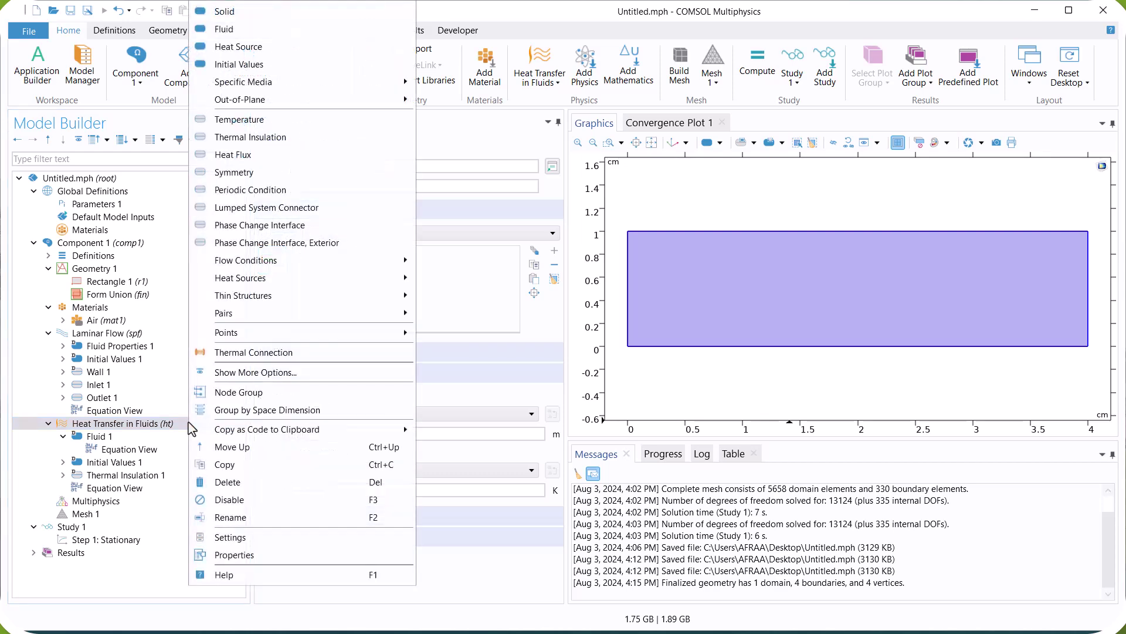
pyautogui.click(262, 123)
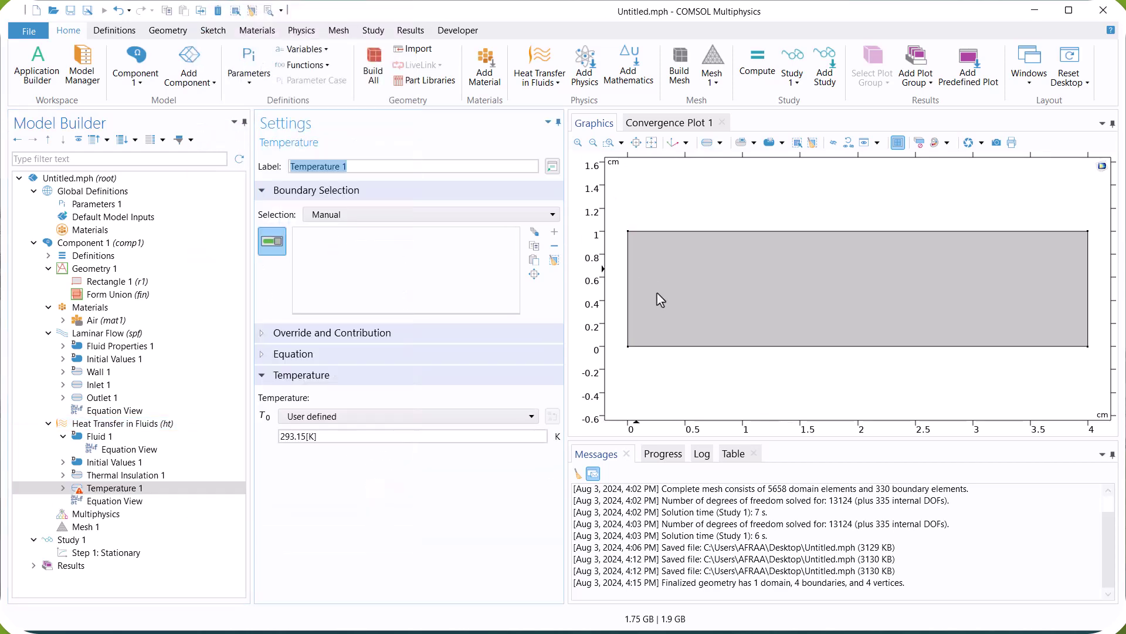
pyautogui.click(628, 296)
pyautogui.click(312, 437)
pyautogui.moveTo(312, 437); pyautogui.dragTo(280, 437)
pyautogui.write('Ti')
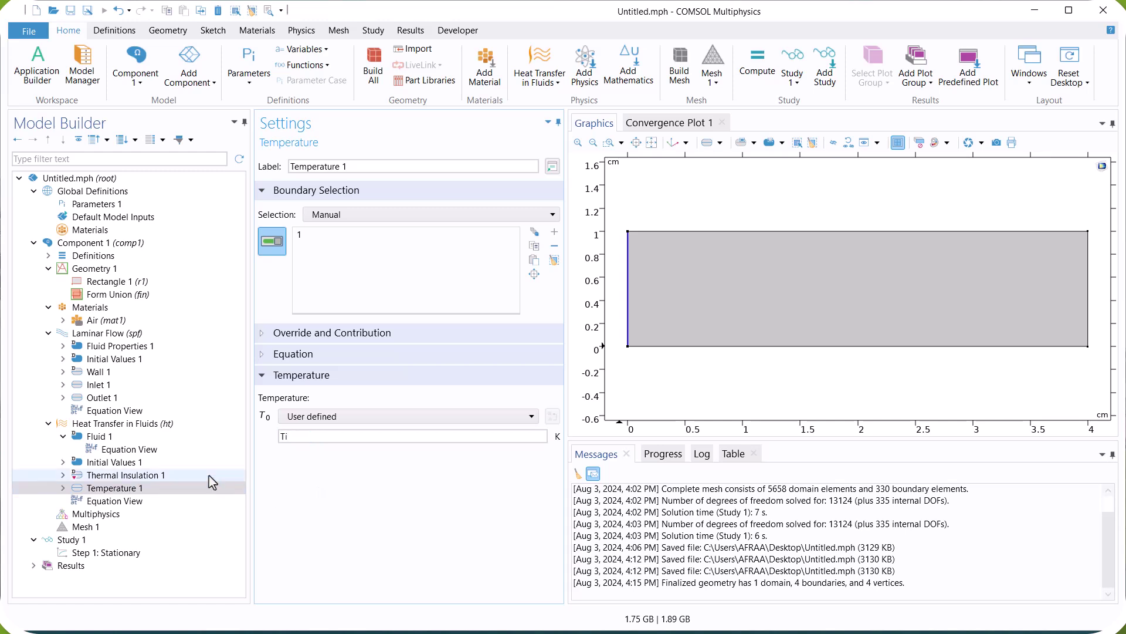
# Step: Add an Outflow heat condition on the right boundary
pyautogui.click(158, 425)
pyautogui.rightClick(157, 424)
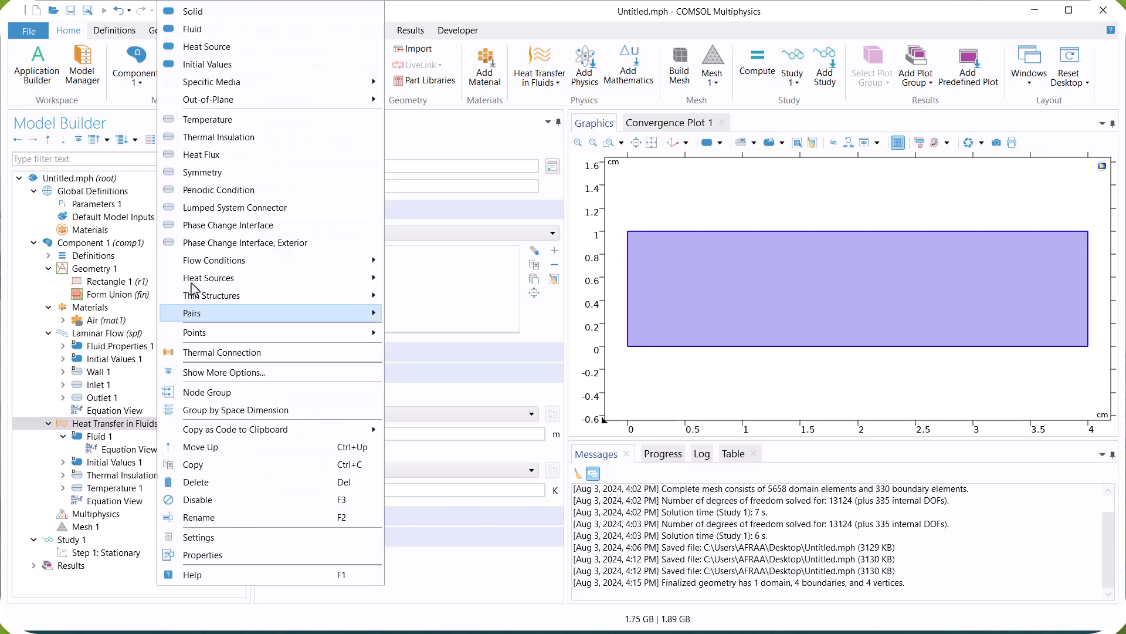
pyautogui.moveTo(354, 265)
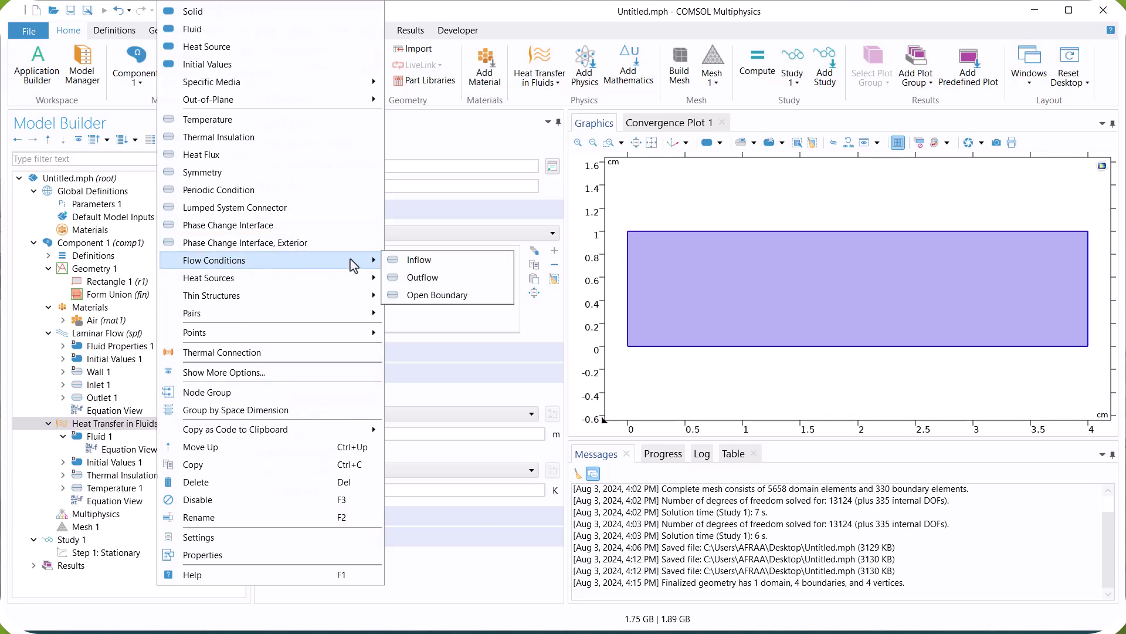
pyautogui.click(422, 277)
pyautogui.click(1087, 315)
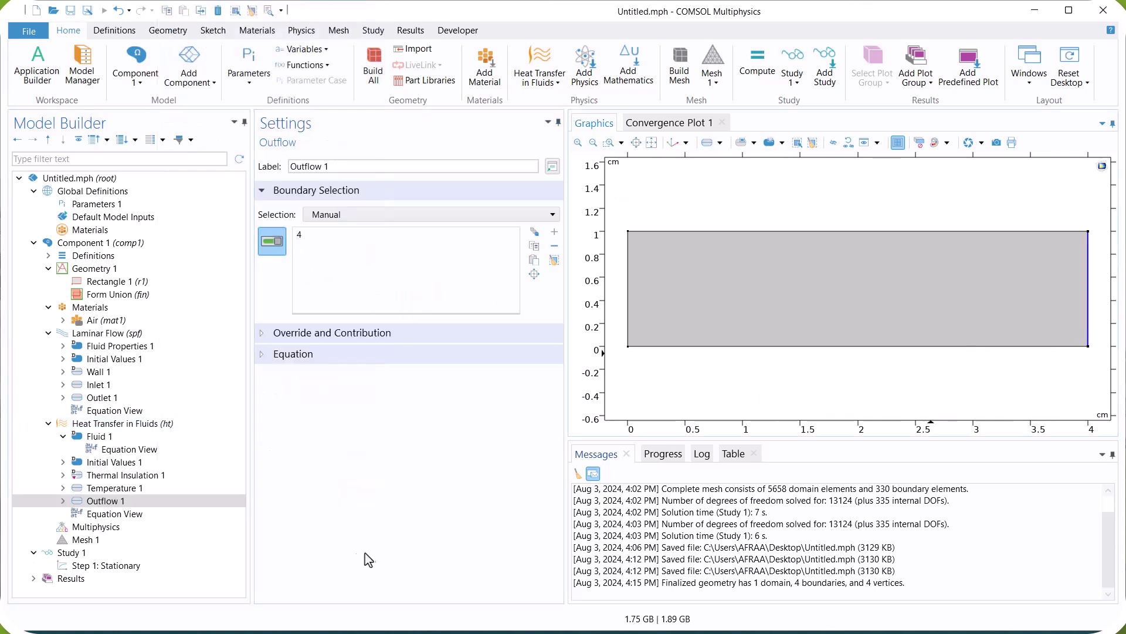
# Step: Add a Heat Flux condition on the top boundary with q0 = q
pyautogui.click(162, 423)
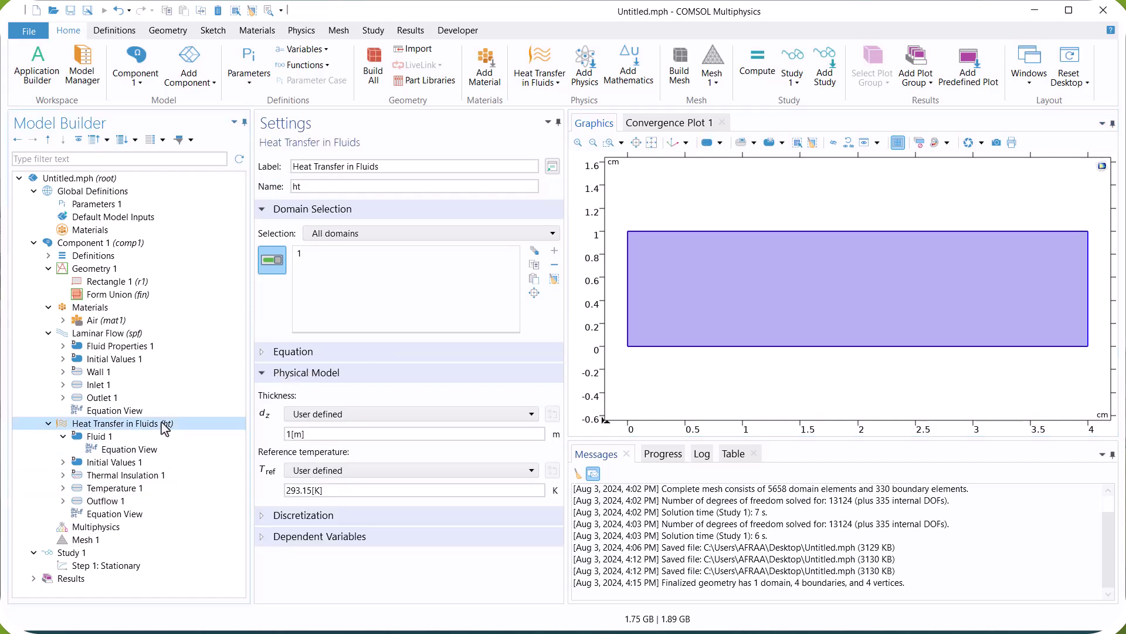
pyautogui.rightClick(165, 429)
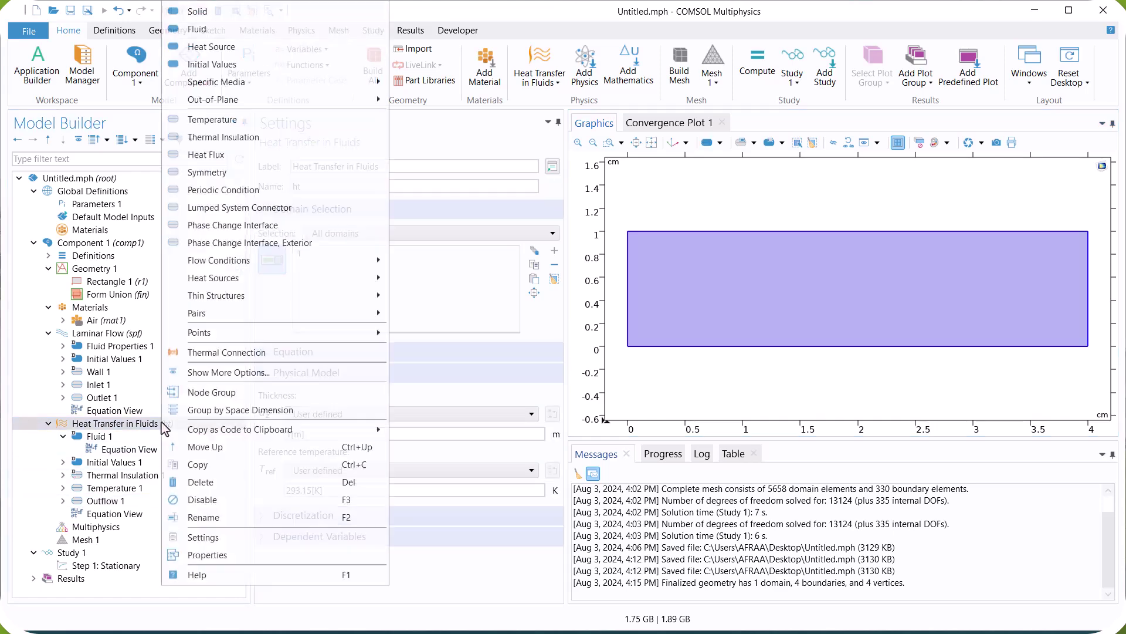
pyautogui.click(241, 156)
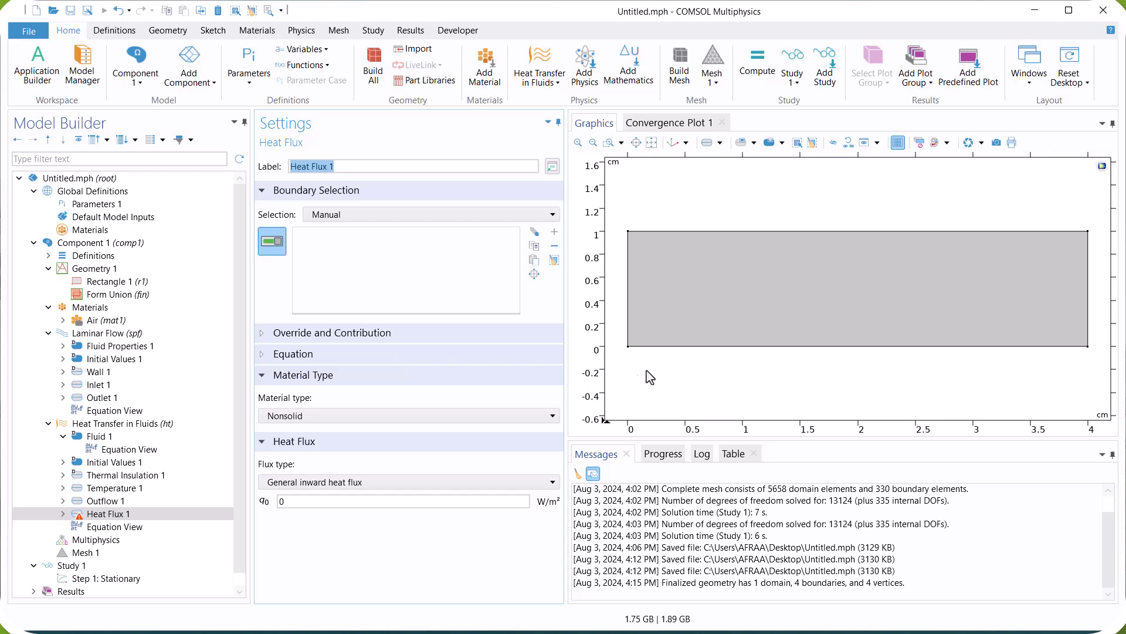
pyautogui.click(723, 235)
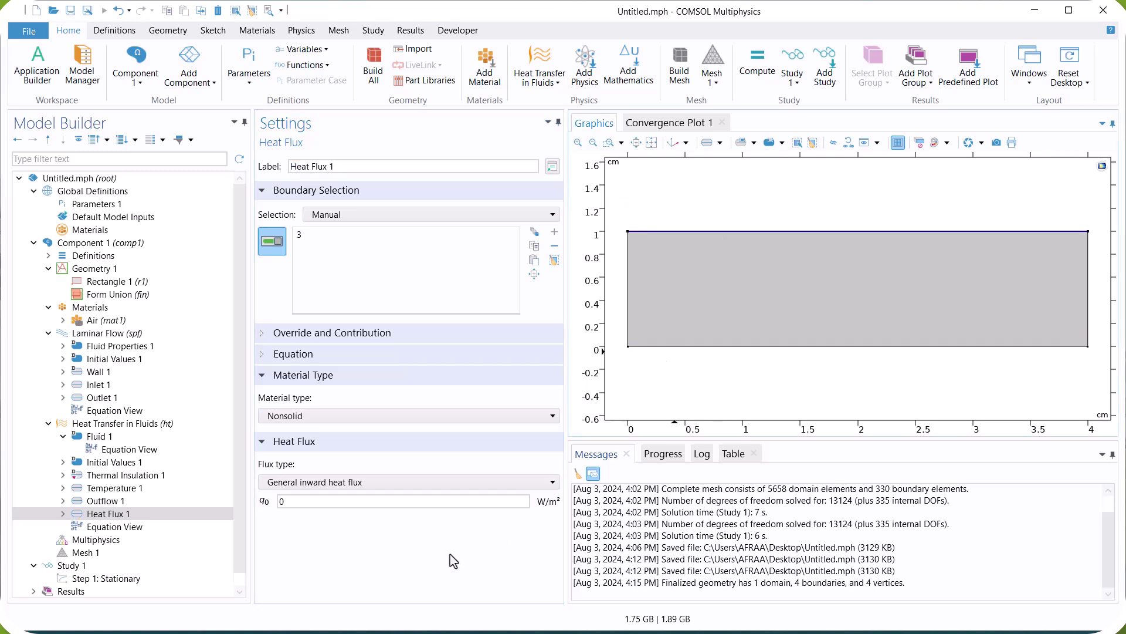
pyautogui.doubleClick(288, 502)
pyautogui.write('q')
pyautogui.click(64, 437)
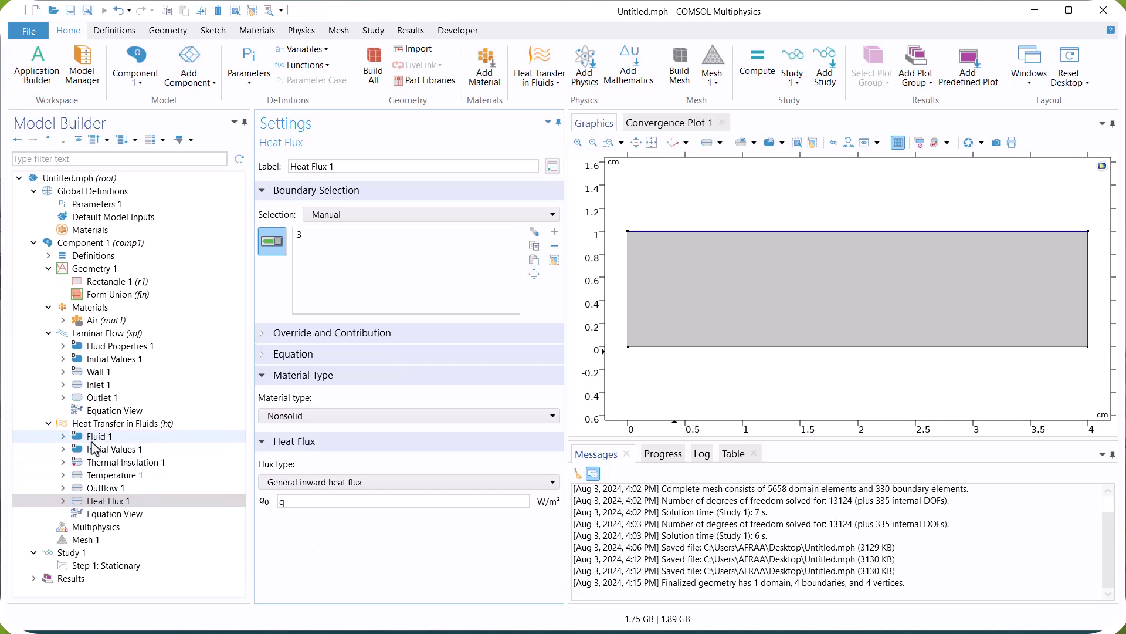
pyautogui.click(104, 437)
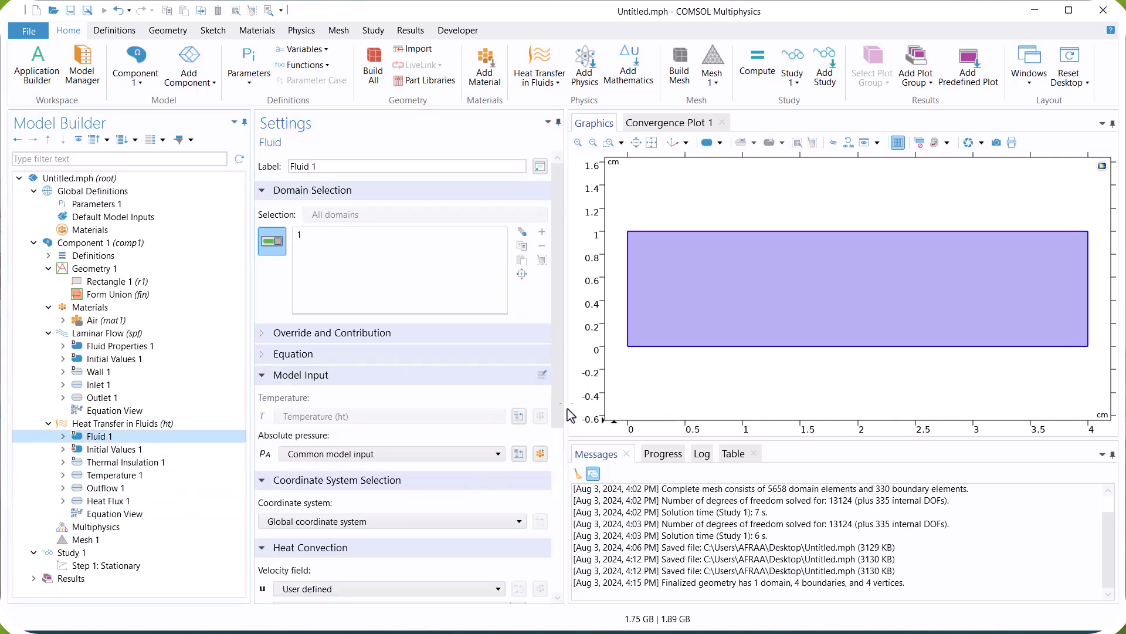
# Step: Set Fluid 1's velocity field to the Laminar Flow velocity field (spf)
pyautogui.moveTo(561, 408); pyautogui.dragTo(572, 522)
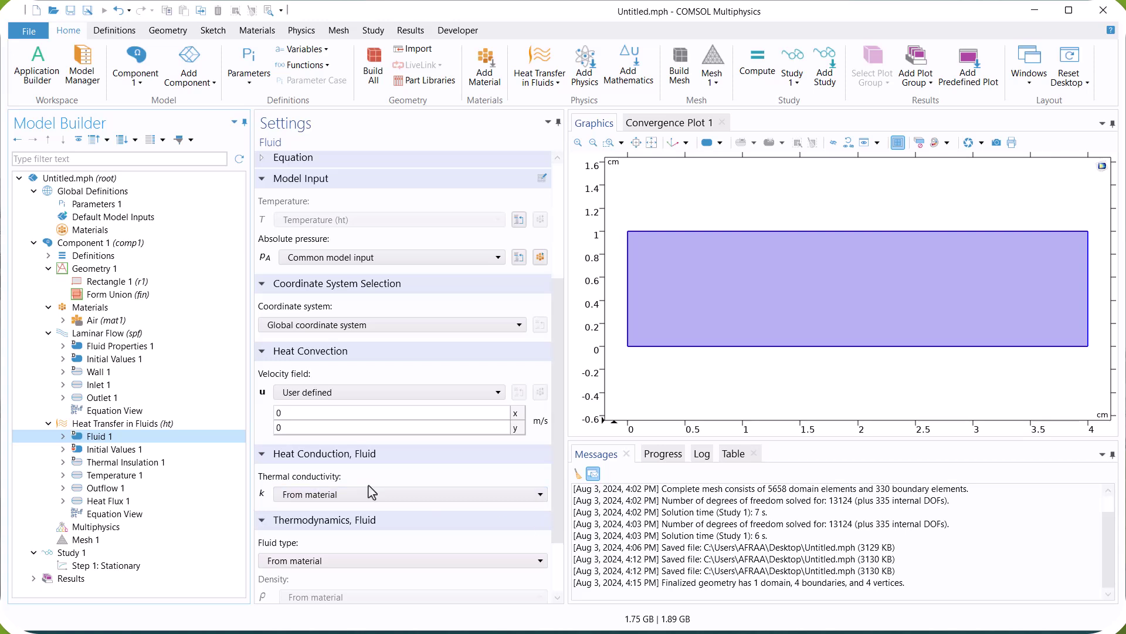
pyautogui.click(329, 392)
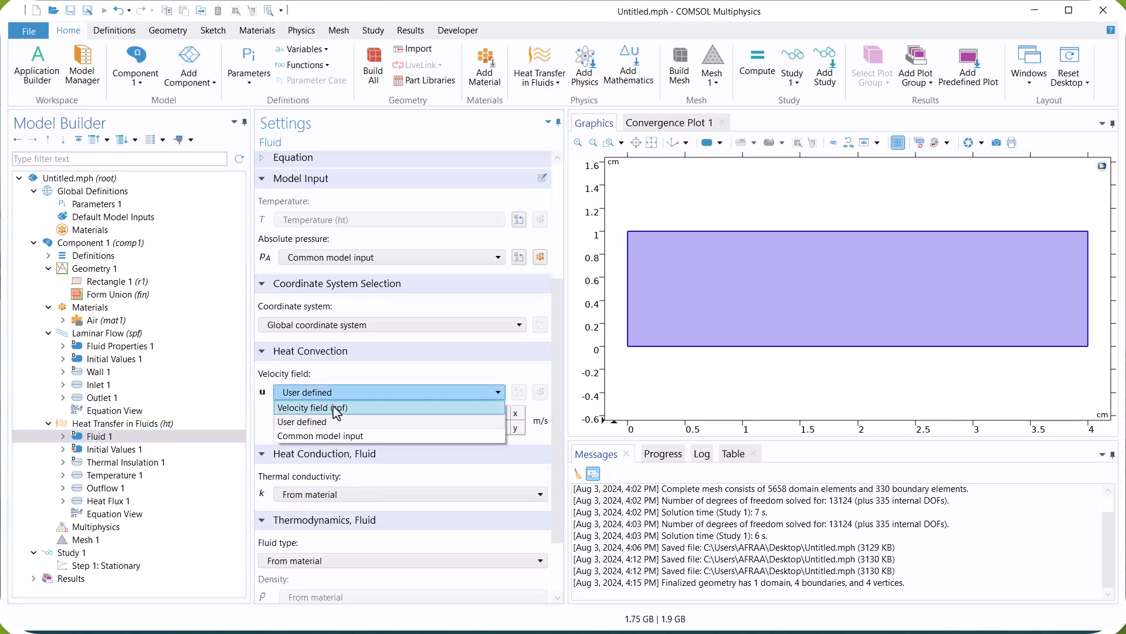
pyautogui.click(337, 412)
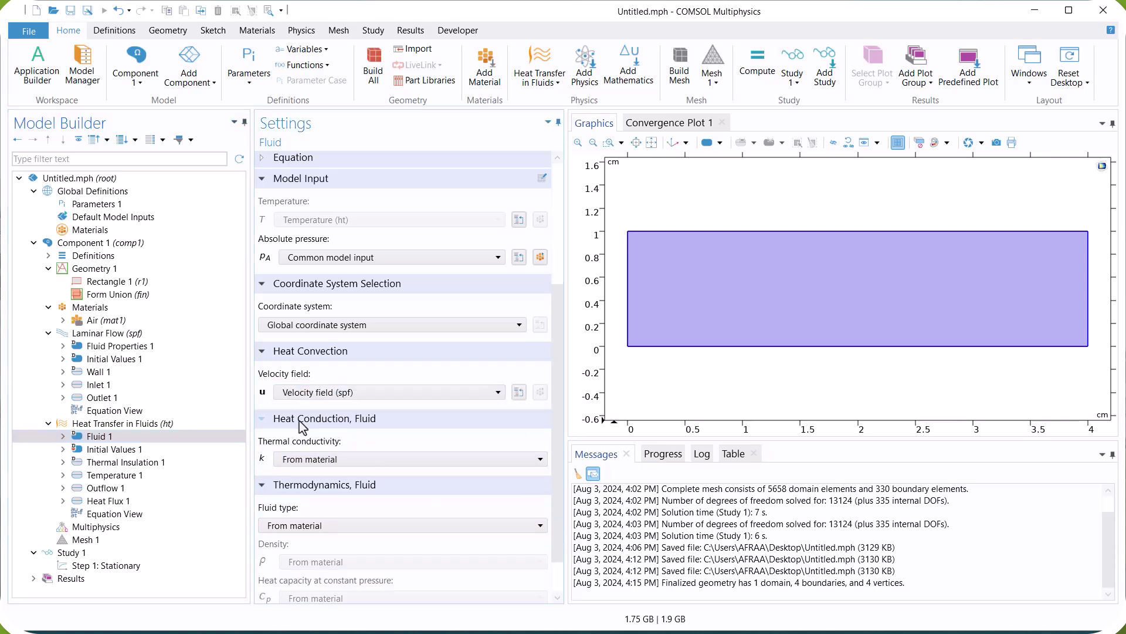
pyautogui.click(49, 423)
pyautogui.click(82, 449)
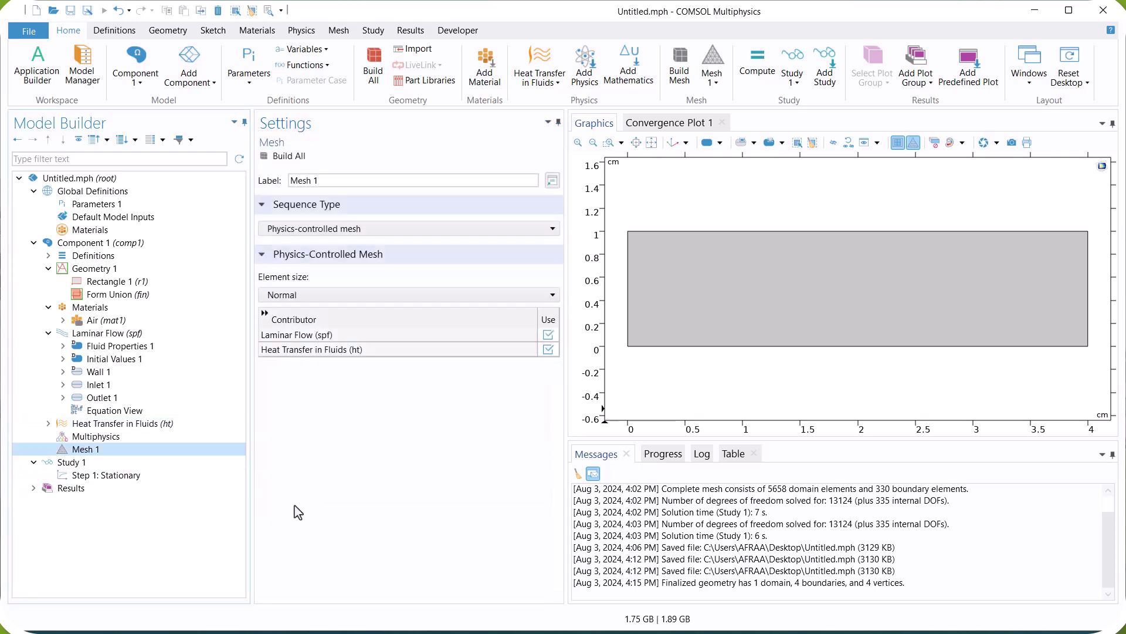
# Step: Build Mesh 1 and compute Study 1, producing the velocity magnitude plot
pyautogui.click(281, 155)
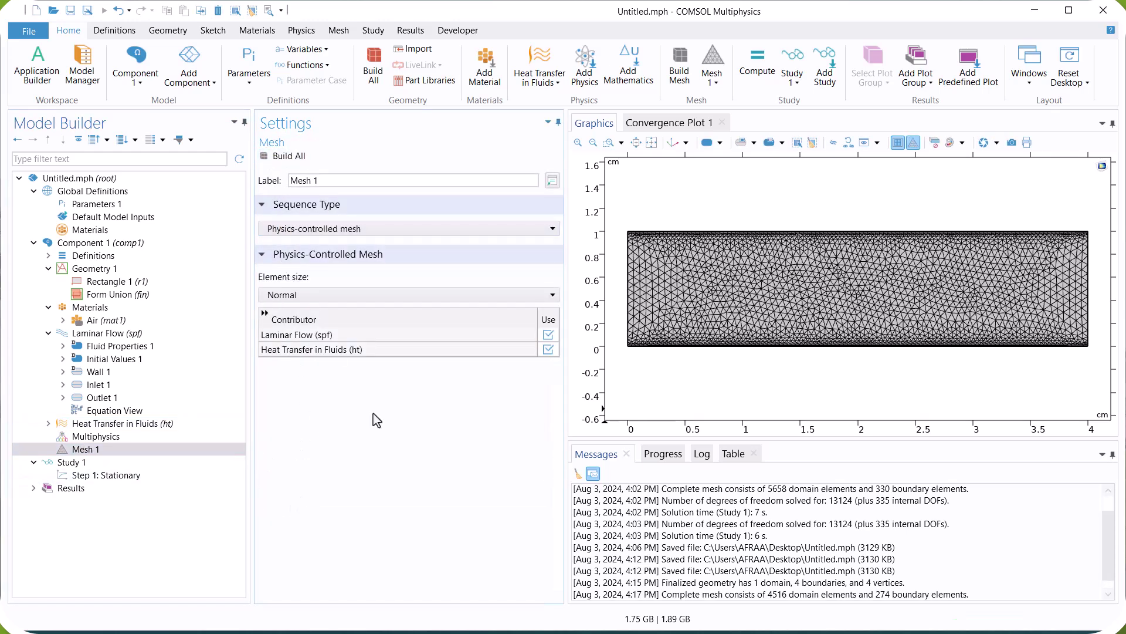
pyautogui.click(140, 475)
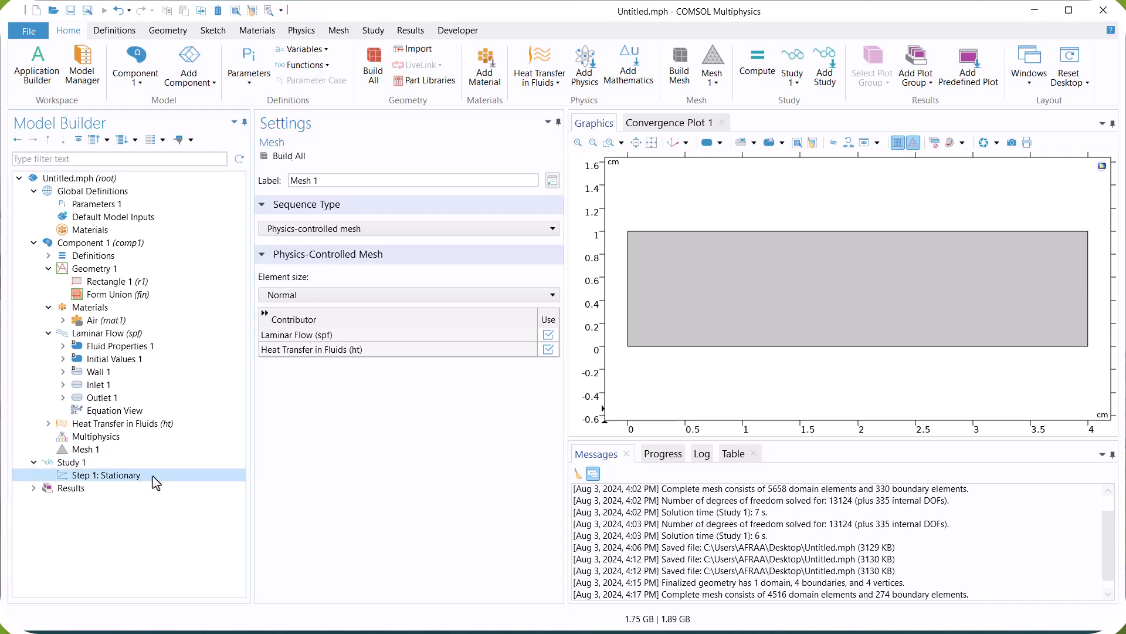
pyautogui.click(284, 166)
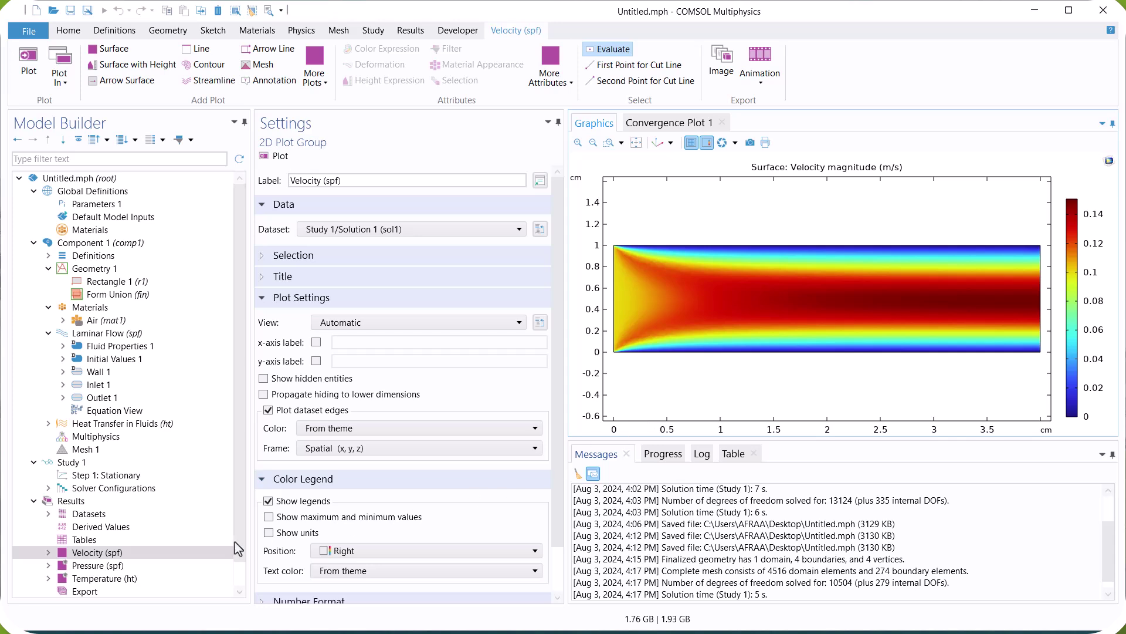
# Step: Switch the temperature surface plot to the RainbowClassic colour table
pyautogui.click(103, 566)
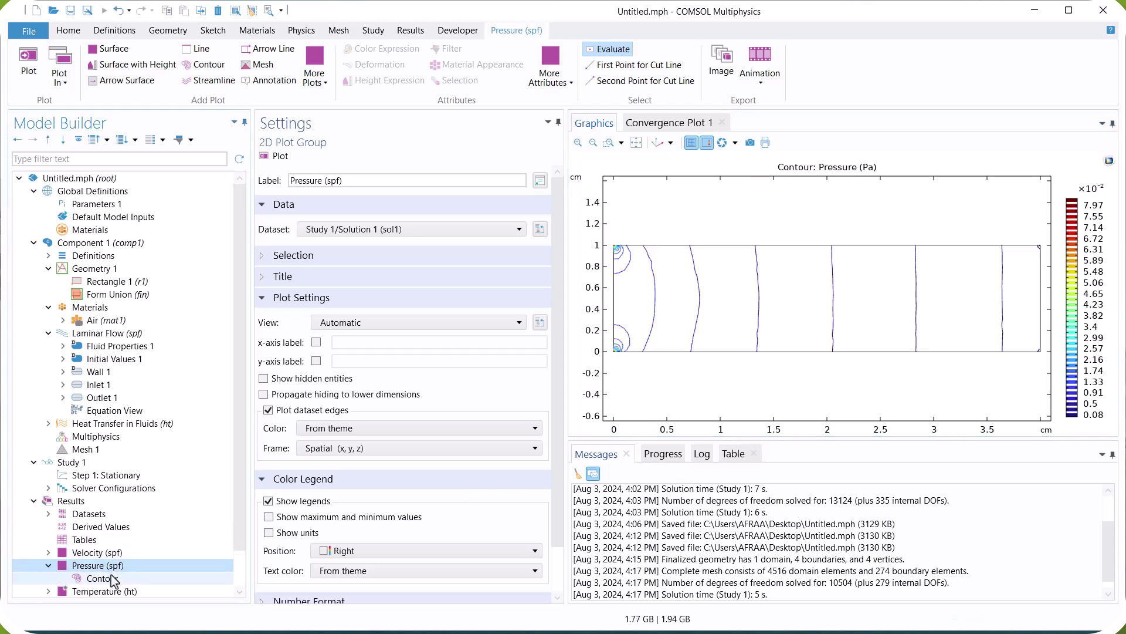
pyautogui.click(105, 590)
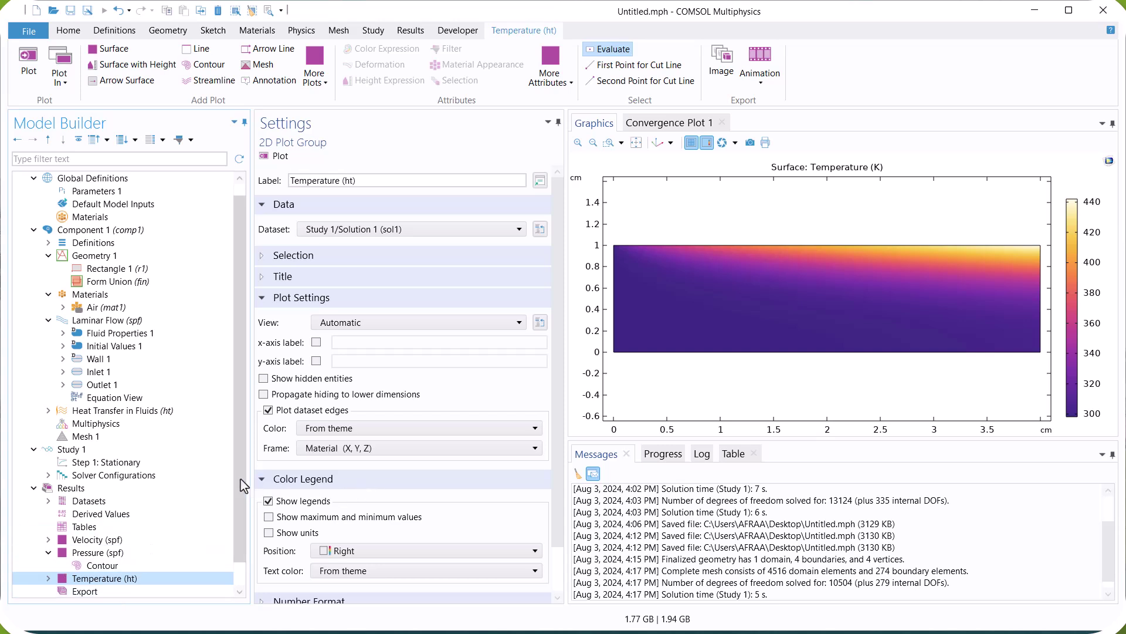
pyautogui.scroll(-1, 244, 486)
pyautogui.click(48, 552)
pyautogui.click(85, 567)
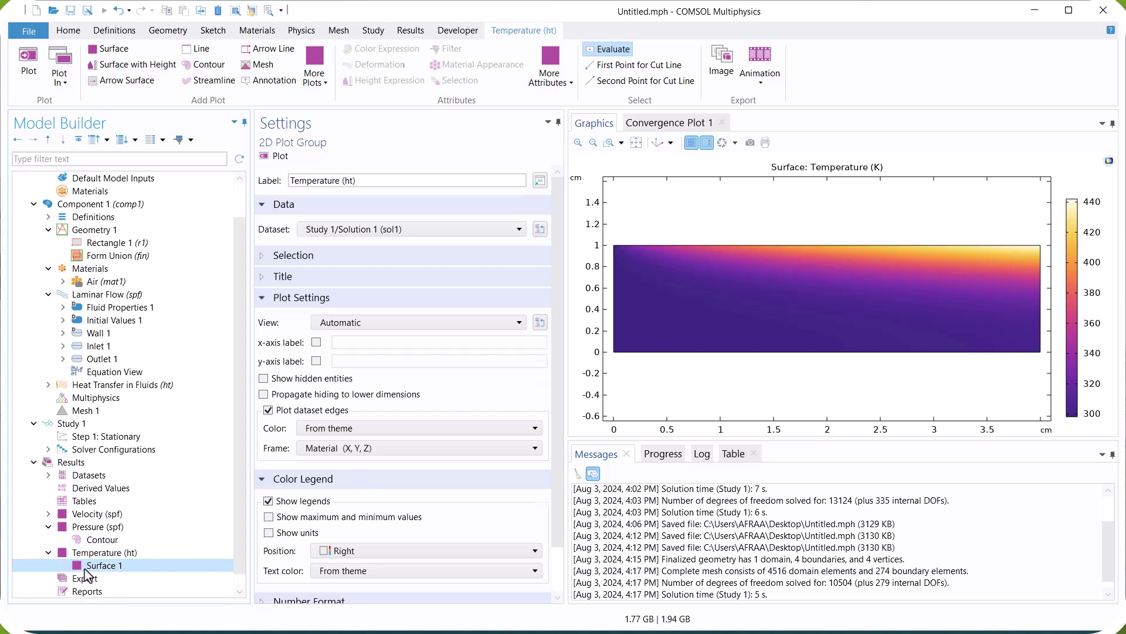
pyautogui.click(538, 478)
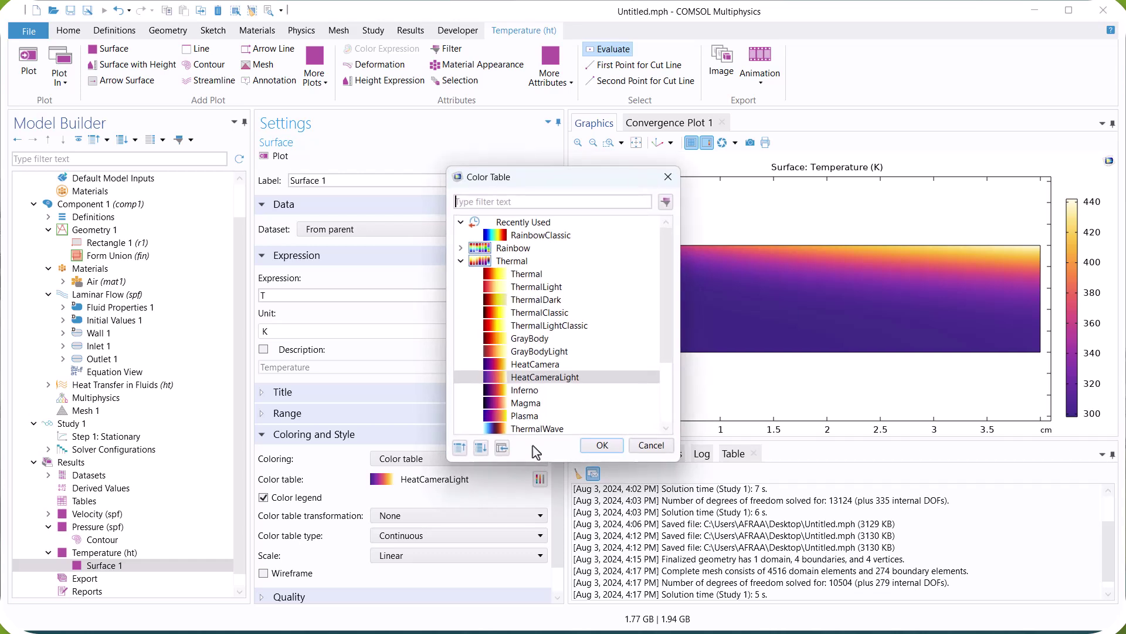
pyautogui.click(478, 235)
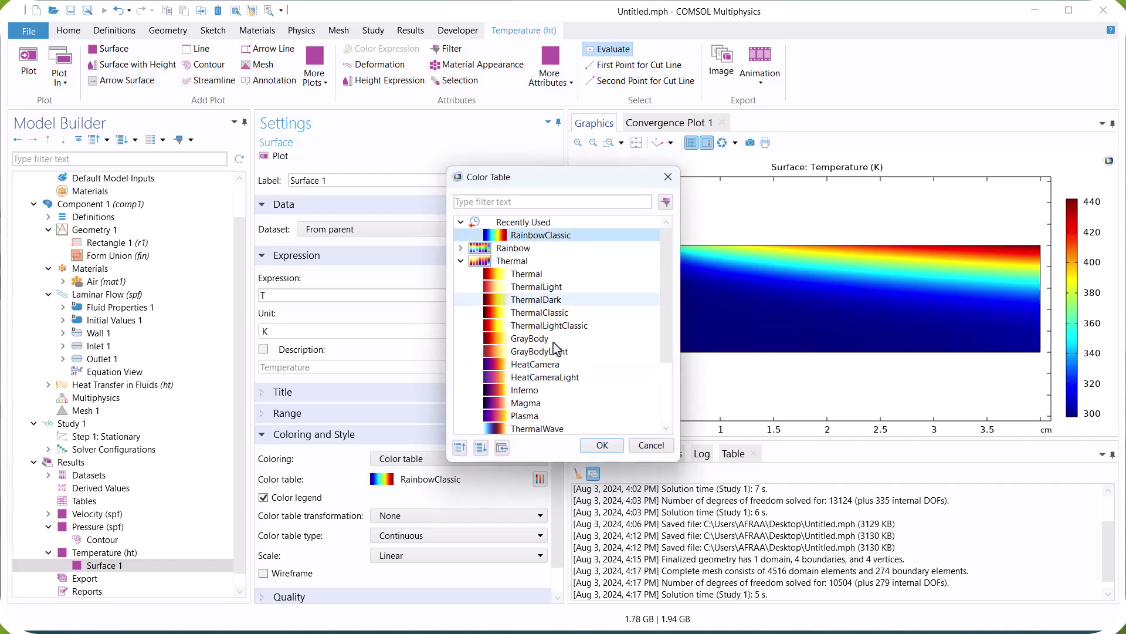
pyautogui.click(603, 445)
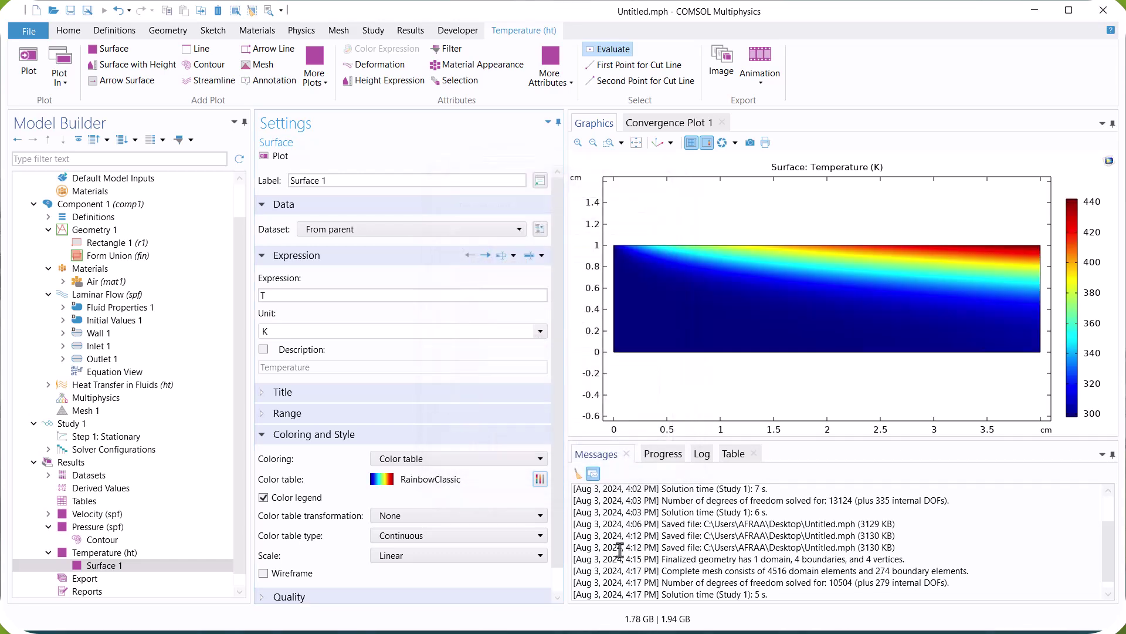
# Step: Change the temperature surface unit to degC and replot it
pyautogui.click(540, 331)
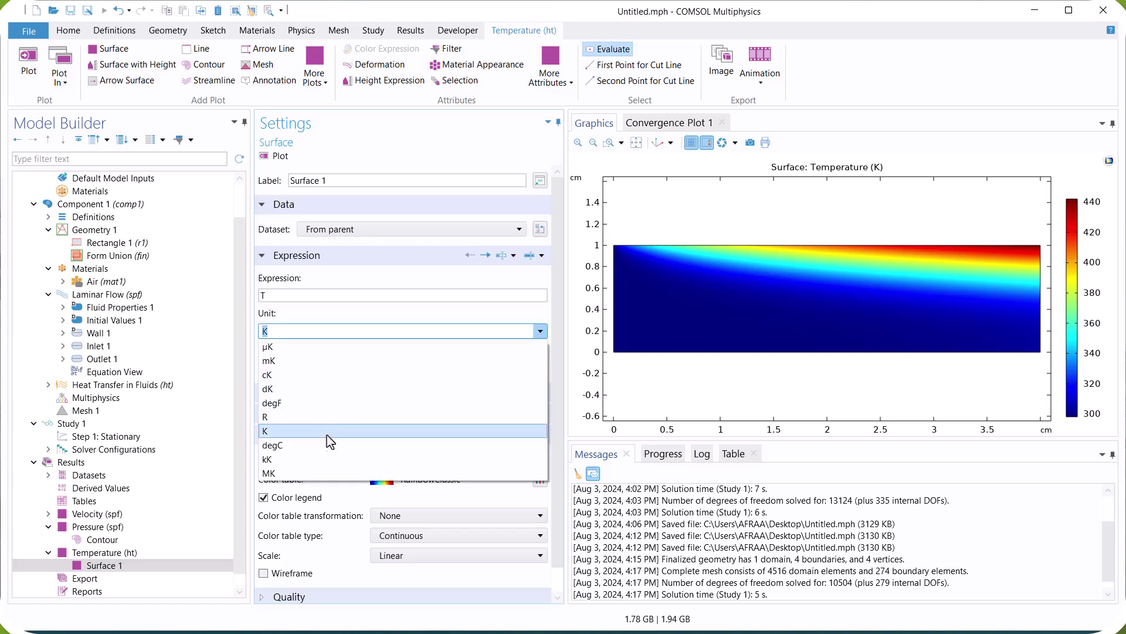
pyautogui.click(328, 446)
pyautogui.click(274, 156)
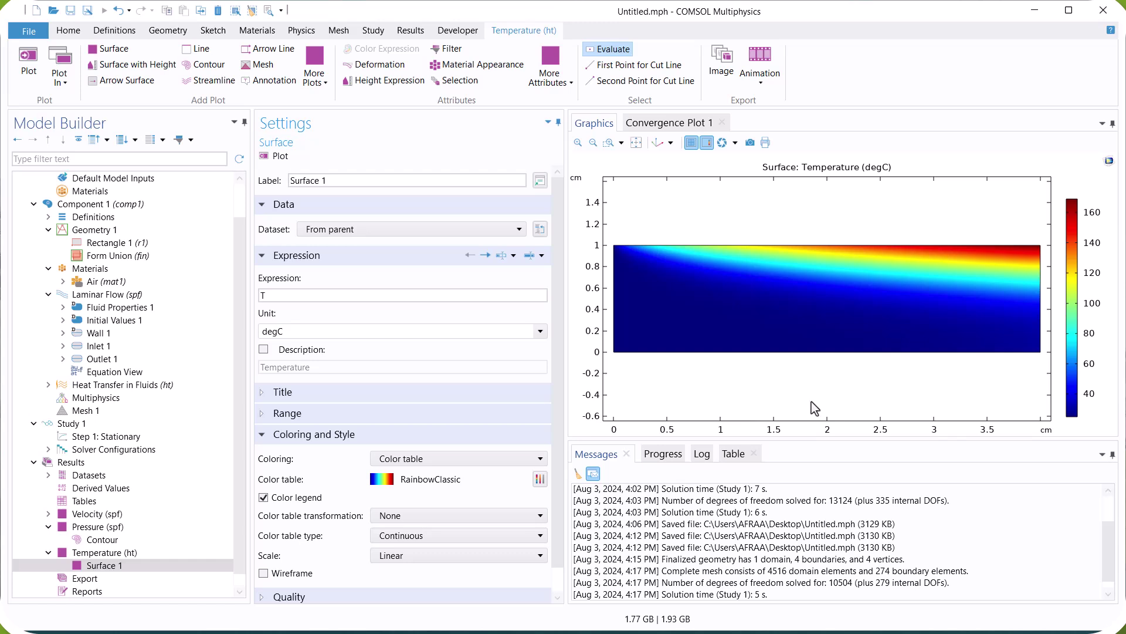
pyautogui.click(52, 218)
pyautogui.rightClick(84, 217)
# Step: Add Variables 1 and an Average operator aveop1 over the channel domain
pyautogui.click(110, 226)
pyautogui.click(116, 219)
pyautogui.rightClick(118, 221)
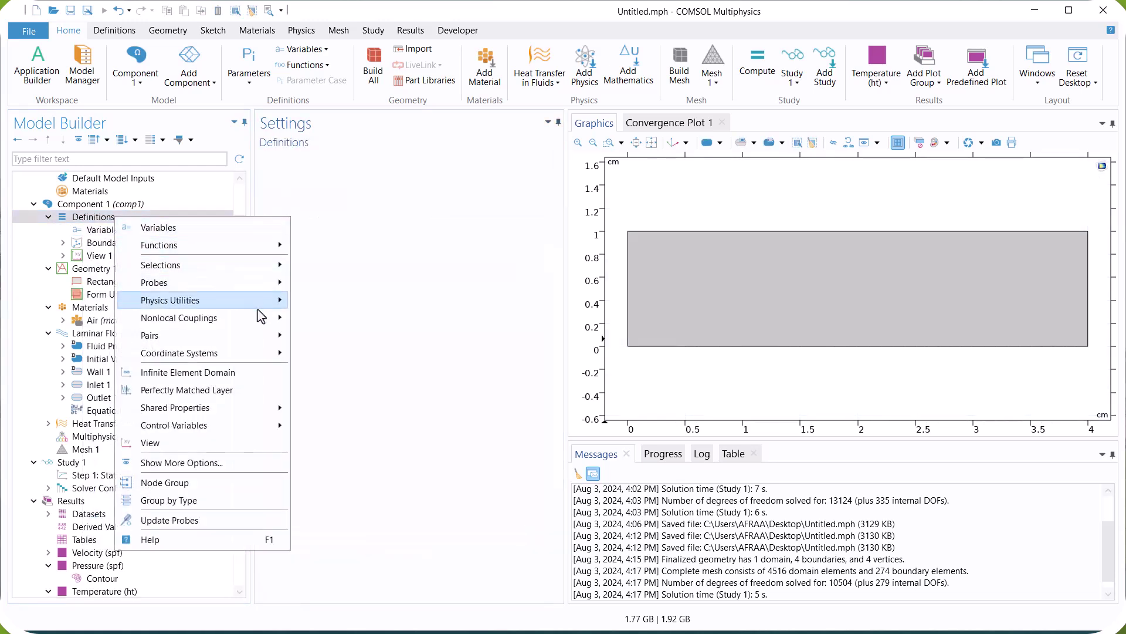
pyautogui.press('Escape')
pyautogui.click(317, 317)
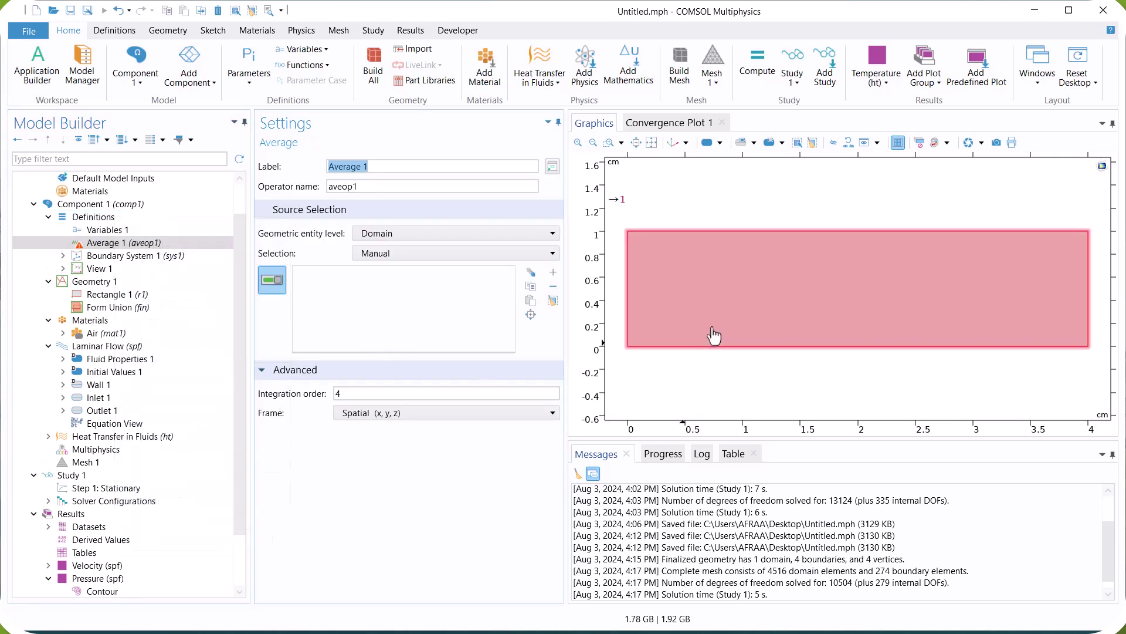
pyautogui.click(712, 325)
pyautogui.doubleClick(369, 186)
pyautogui.hotkey('ctrl', 'c')
pyautogui.rightClick(345, 186)
pyautogui.click(371, 199)
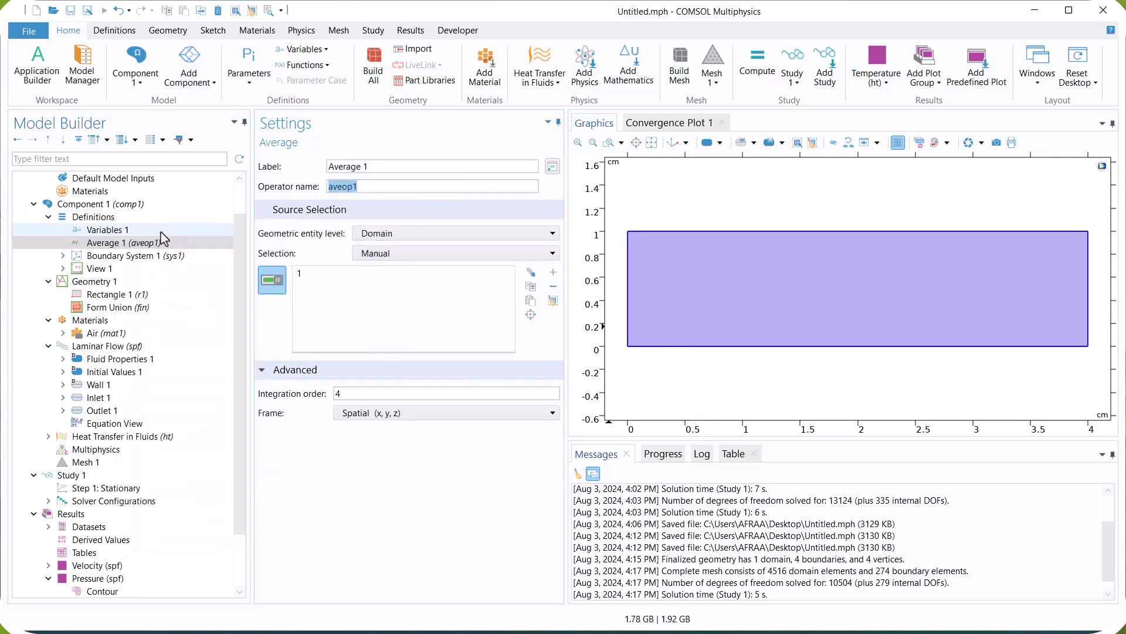
# Step: Define variable Tb = aveop1(T) described as 'Bulk Temp'
pyautogui.click(107, 230)
pyautogui.click(294, 312)
pyautogui.write('Tb')
pyautogui.click(329, 312)
pyautogui.hotkey('ctrl', 'v')
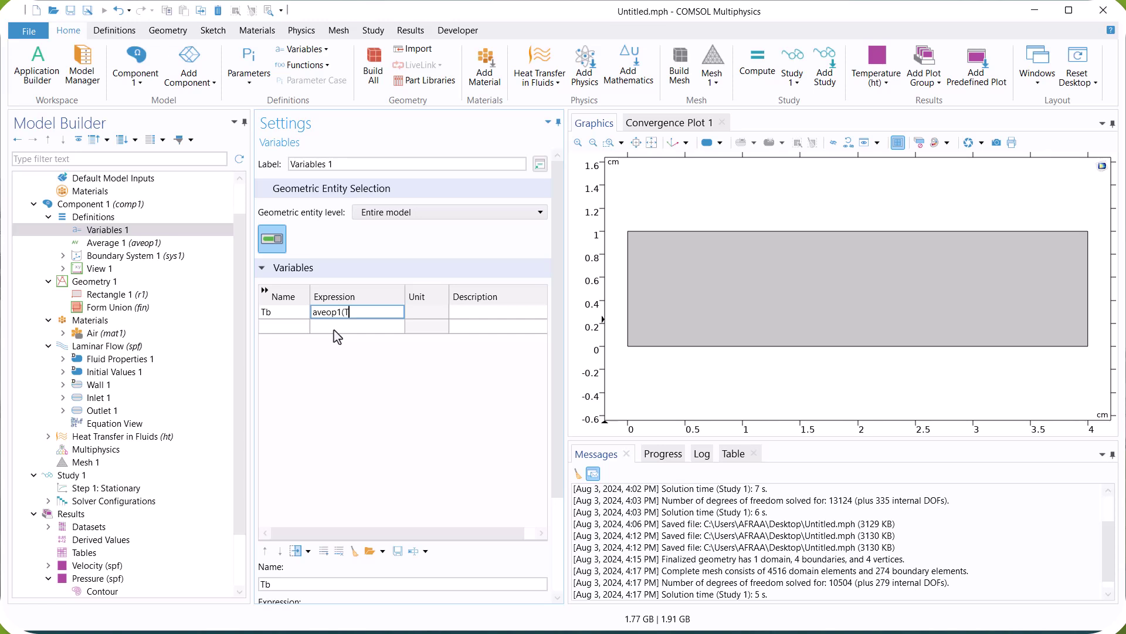
pyautogui.click(461, 311)
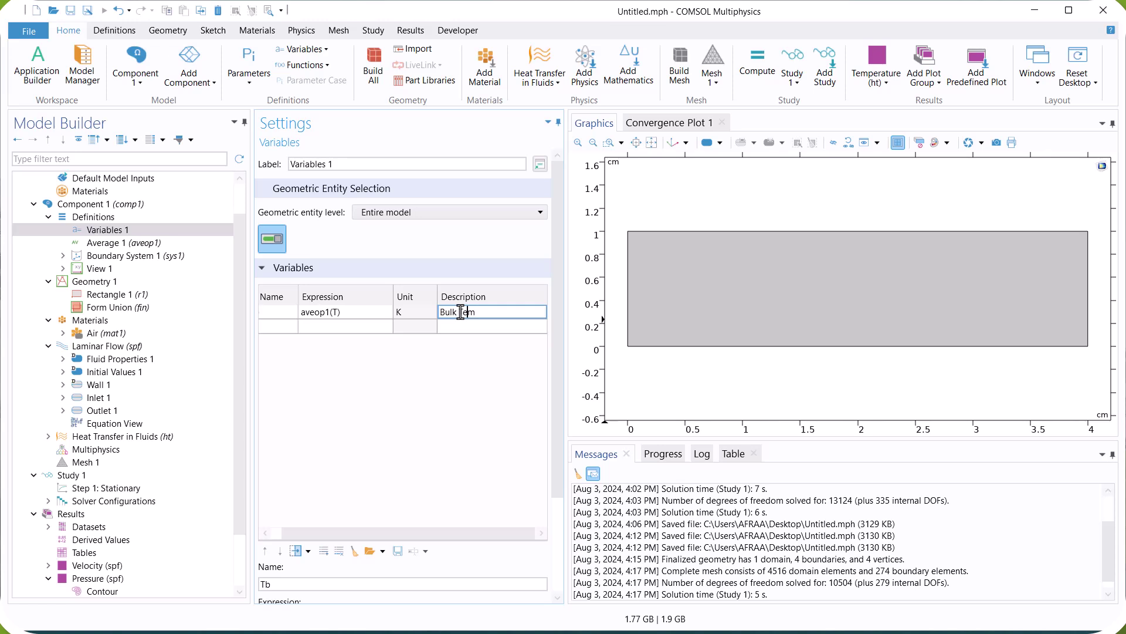
pyautogui.click(275, 327)
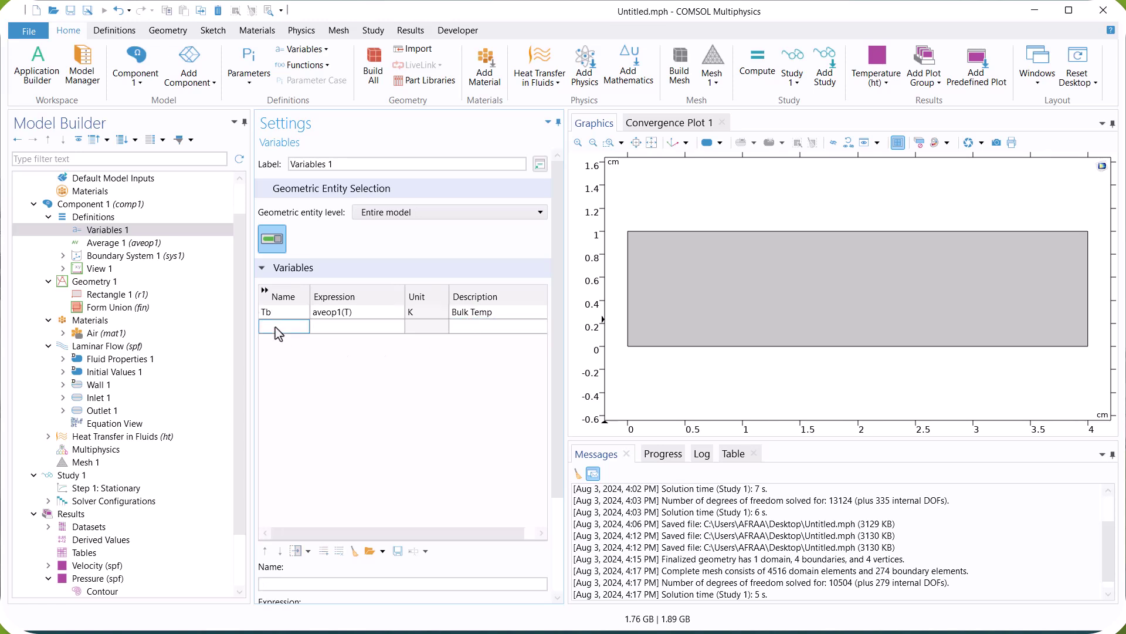
# Step: Add a second Average operator (aveop2) over the channel's top boundary 3
pyautogui.rightClick(111, 218)
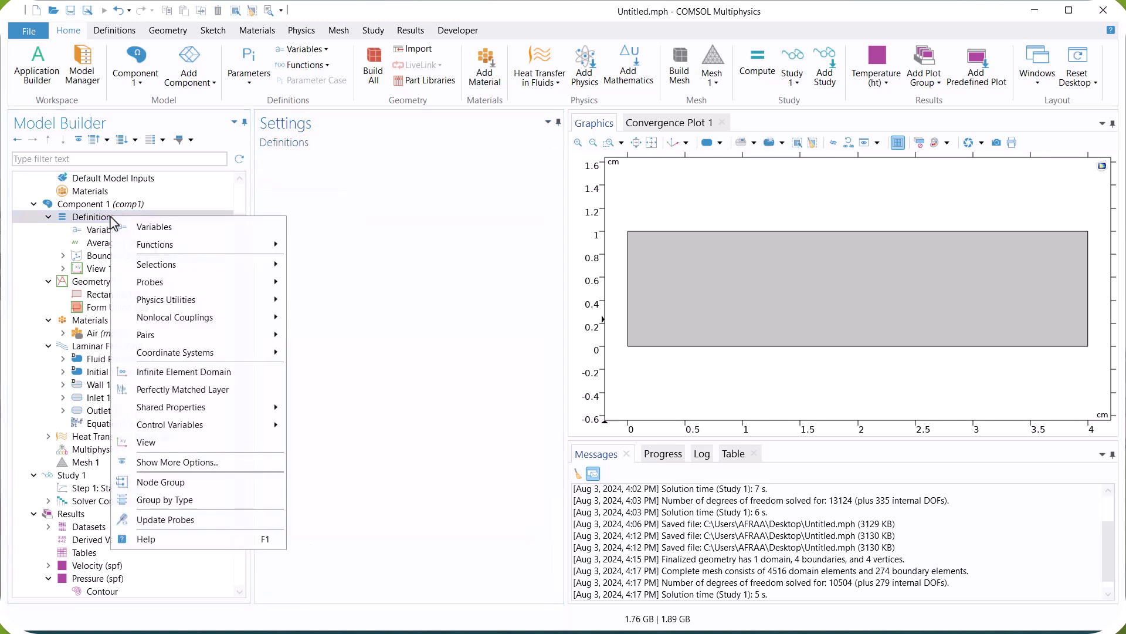
pyautogui.moveTo(278, 330)
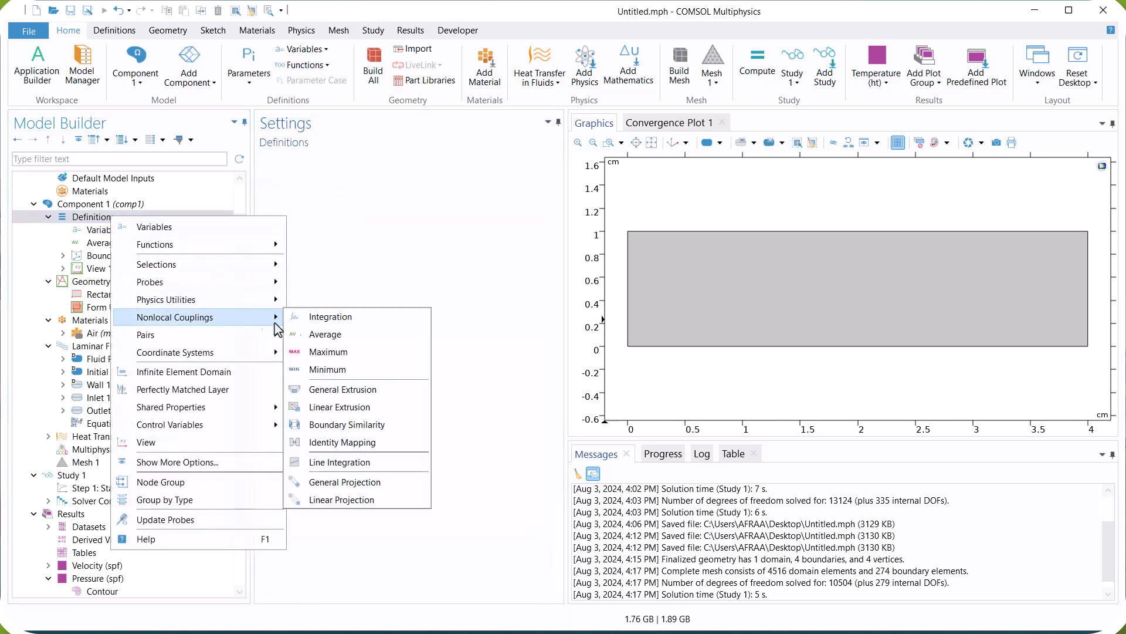
pyautogui.click(343, 334)
pyautogui.click(437, 232)
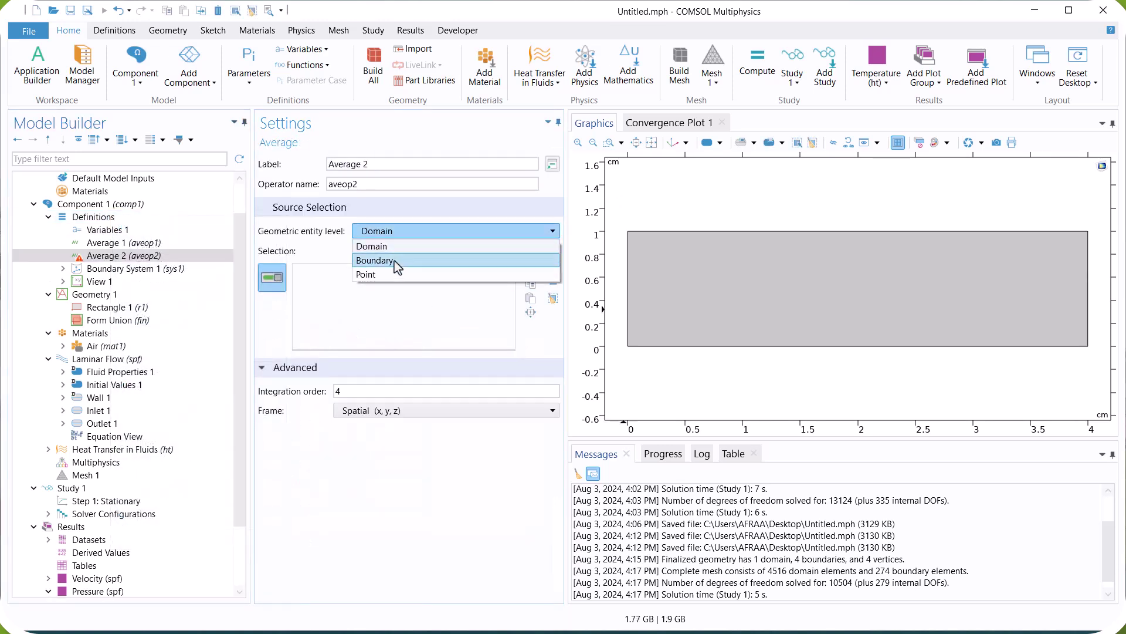
pyautogui.click(393, 259)
pyautogui.click(661, 231)
# Step: Enter aveop2(T) as the second variable's expression in Variables 1
pyautogui.moveTo(372, 186); pyautogui.dragTo(291, 187)
pyautogui.rightClick(336, 185)
pyautogui.click(372, 200)
pyautogui.click(107, 229)
pyautogui.click(330, 327)
pyautogui.hotkey('ctrl', 'v')
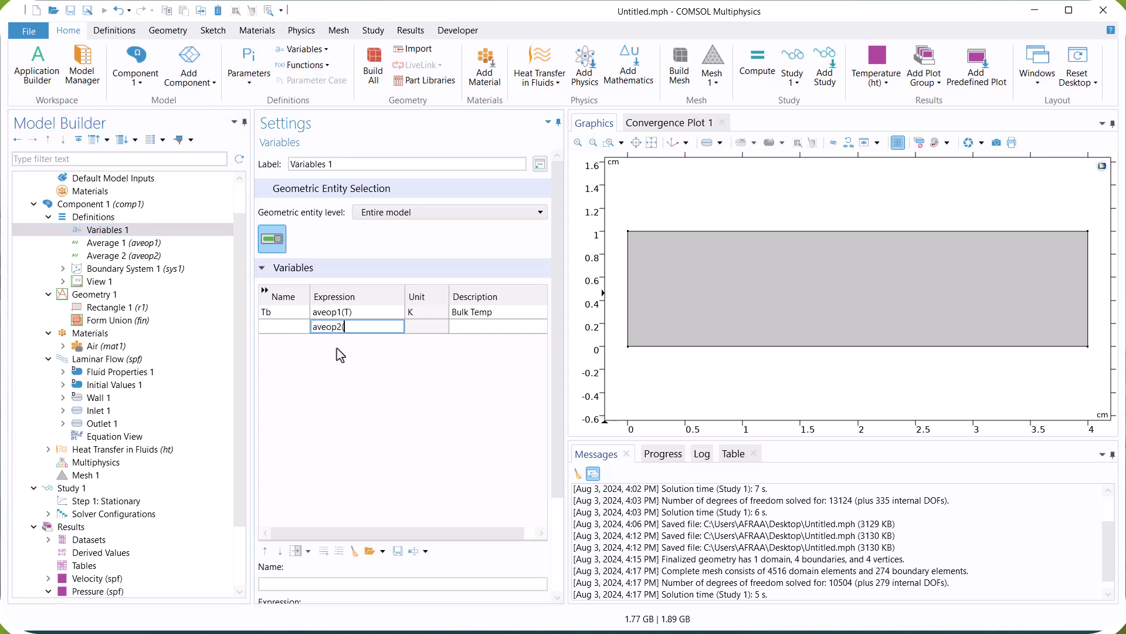
pyautogui.write('(T)')
pyautogui.press('Return')
# Step: Name the second variable Tw with the description 'Wall Temp'
pyautogui.click(278, 326)
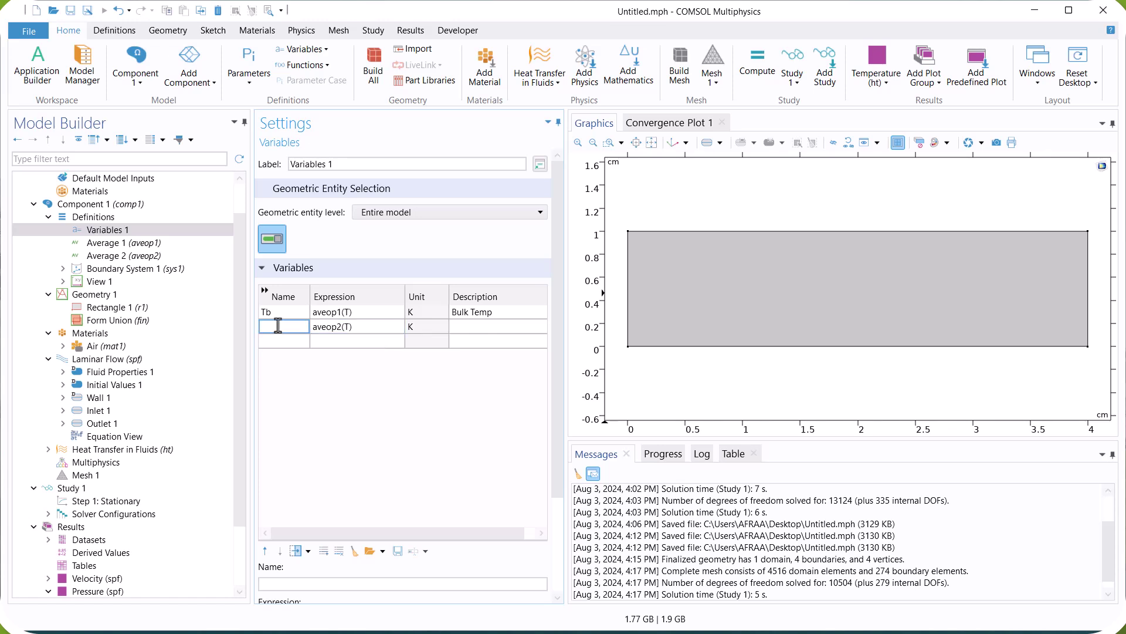
pyautogui.write('Tw')
pyautogui.press('Return')
pyautogui.click(465, 330)
pyautogui.write('Wa')
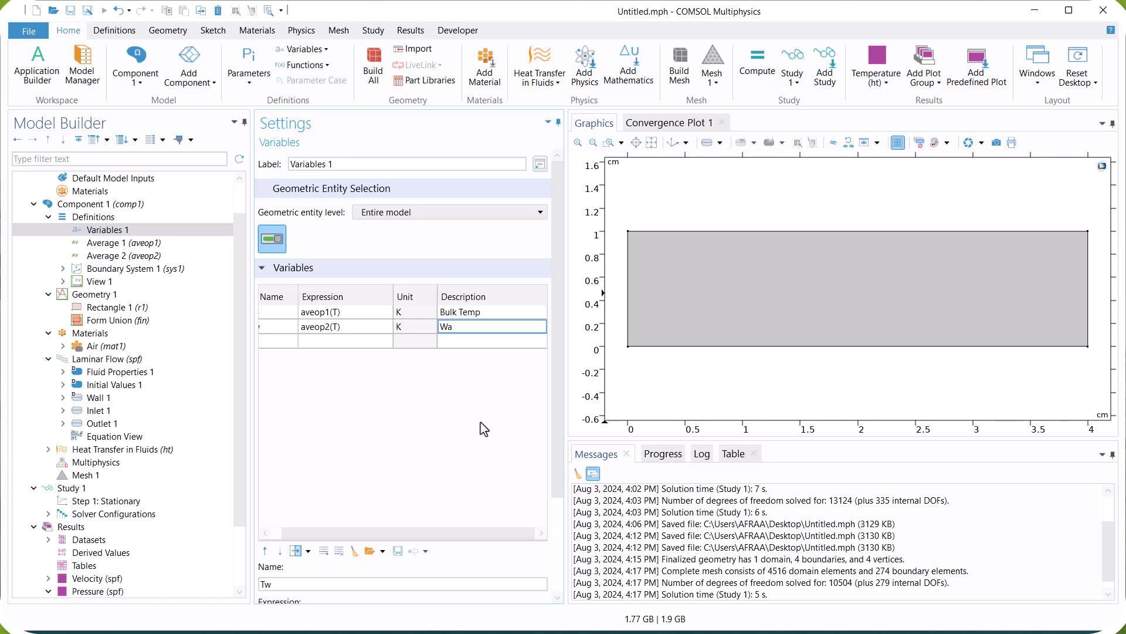
pyautogui.write('ll Temp')
pyautogui.press('Return')
pyautogui.moveTo(315, 532); pyautogui.dragTo(264, 532)
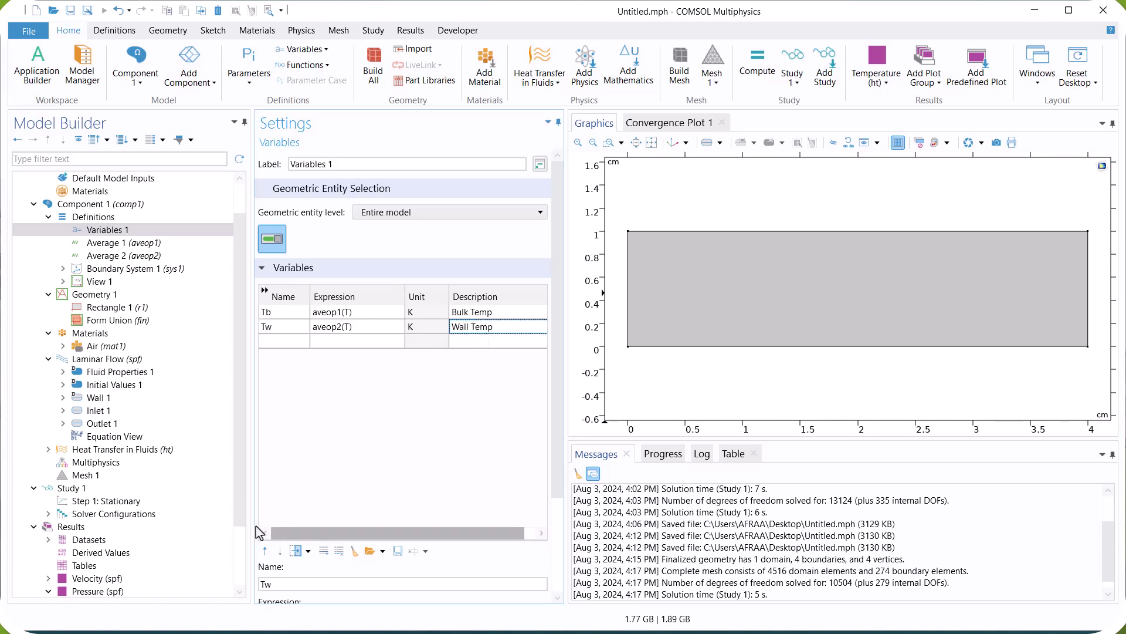
# Step: Add a third variable HTC = q/(Tw-Tb) described as 'HTC'
pyautogui.click(268, 342)
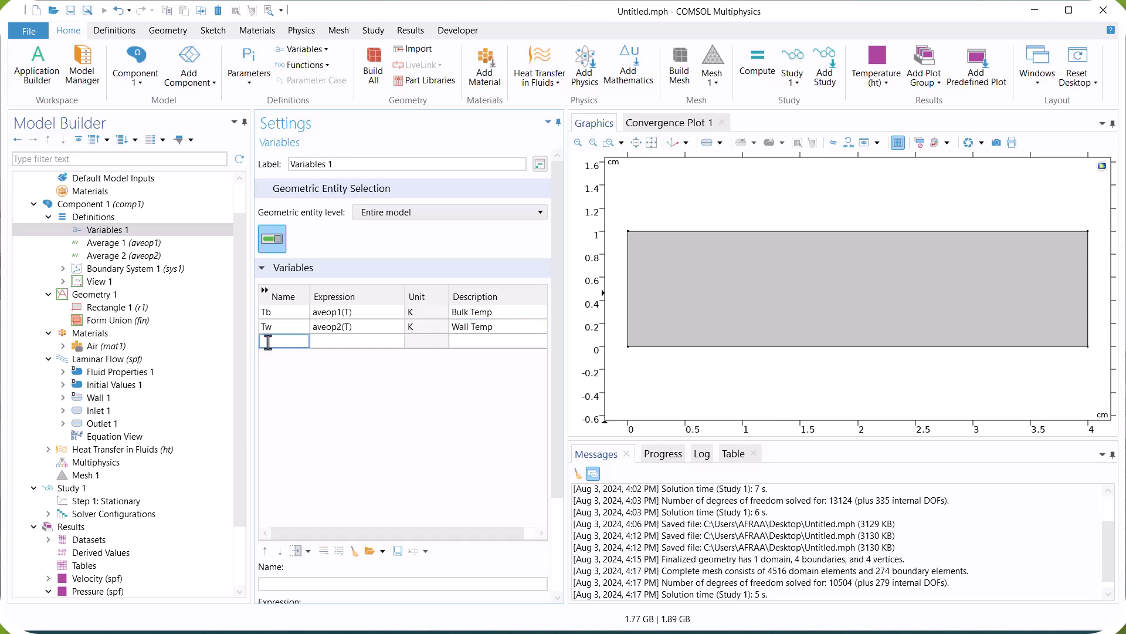
pyautogui.write('H')
pyautogui.click(324, 348)
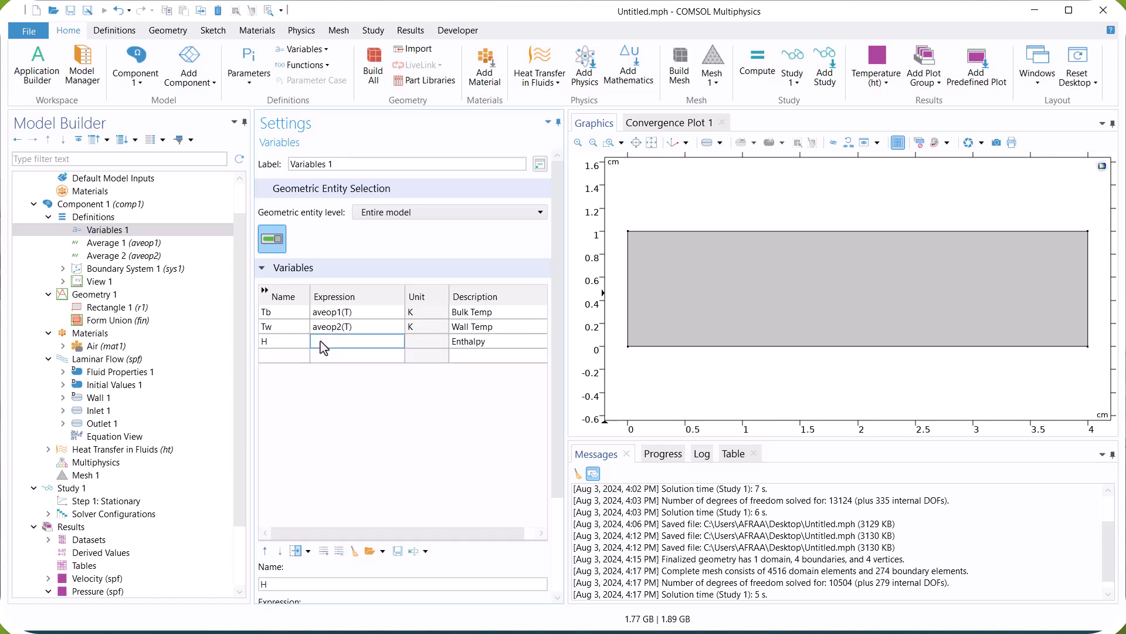
pyautogui.click(323, 348)
pyautogui.write(')')
pyautogui.press('Return')
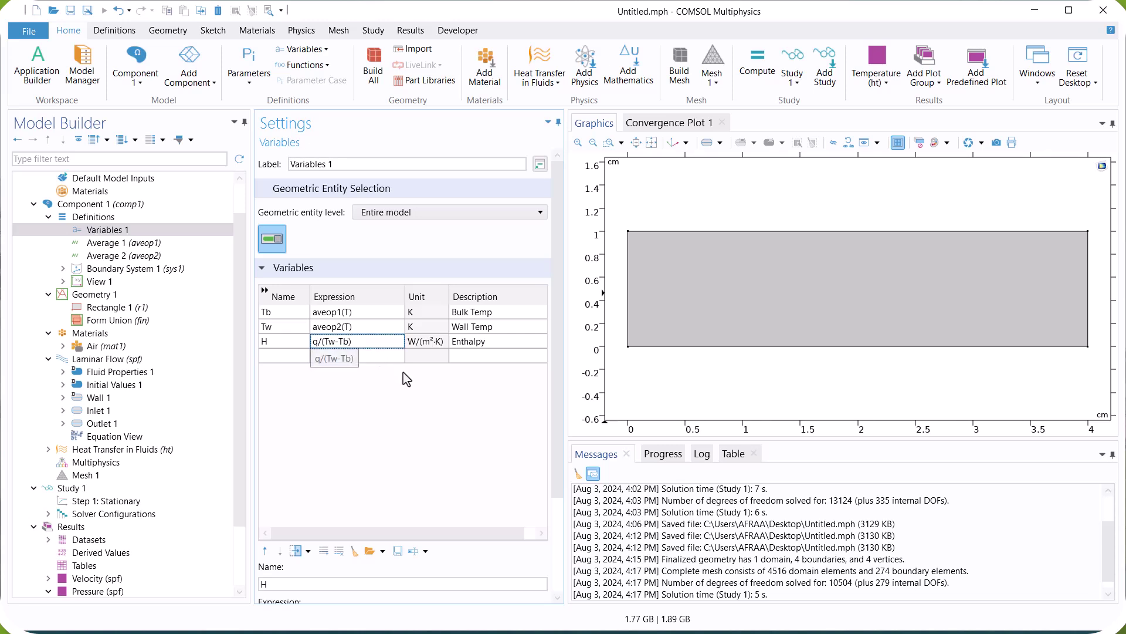
pyautogui.click(494, 343)
pyautogui.click(494, 343)
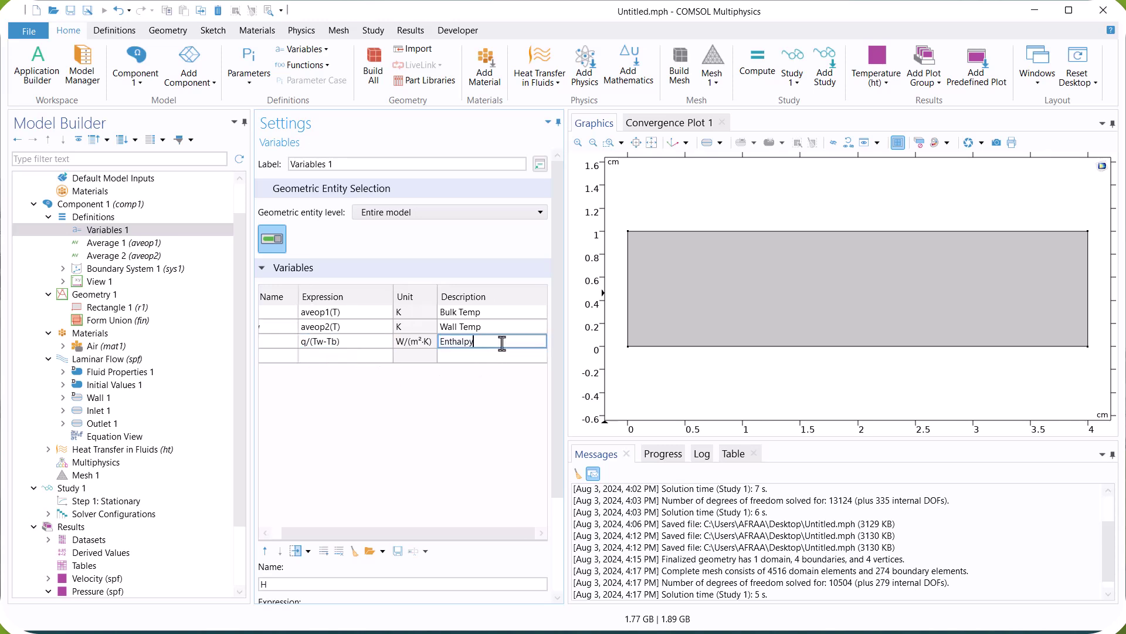
pyautogui.write('h')
pyautogui.click(293, 342)
pyautogui.click(283, 341)
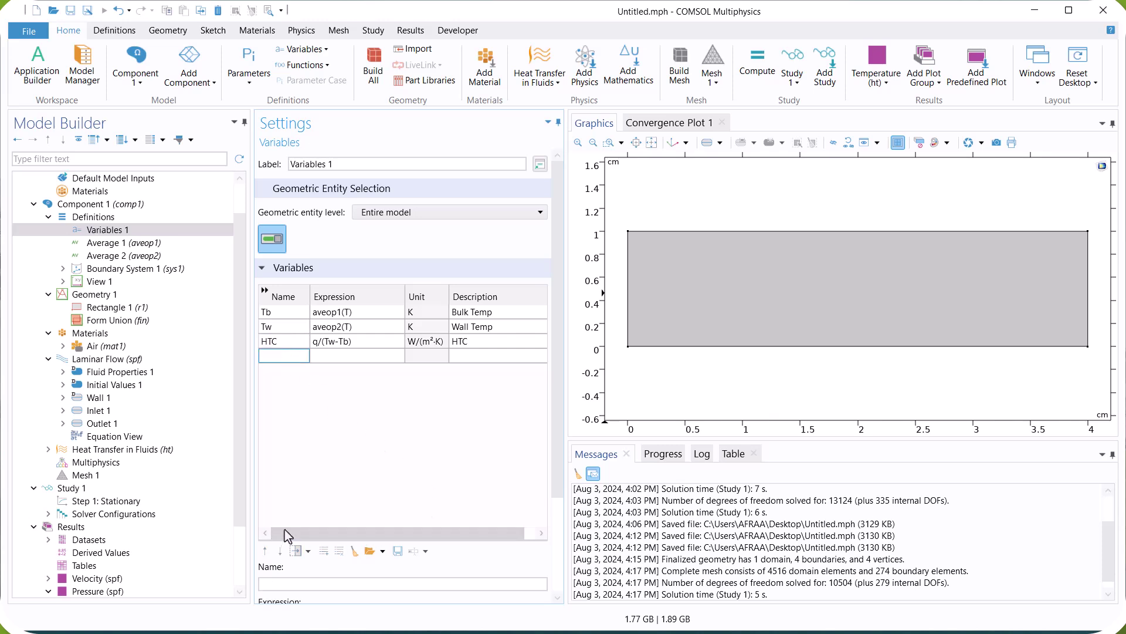
pyautogui.scroll(-2, 244, 364)
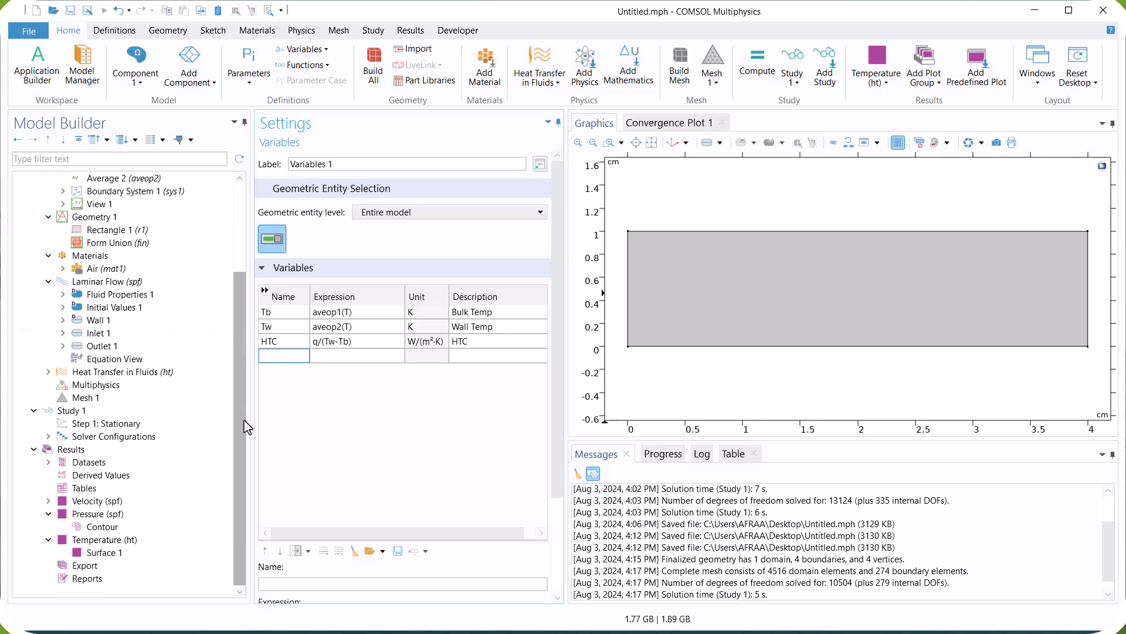
# Step: Re-solve the stationary study and add a Global Evaluation under Derived Values
pyautogui.click(107, 424)
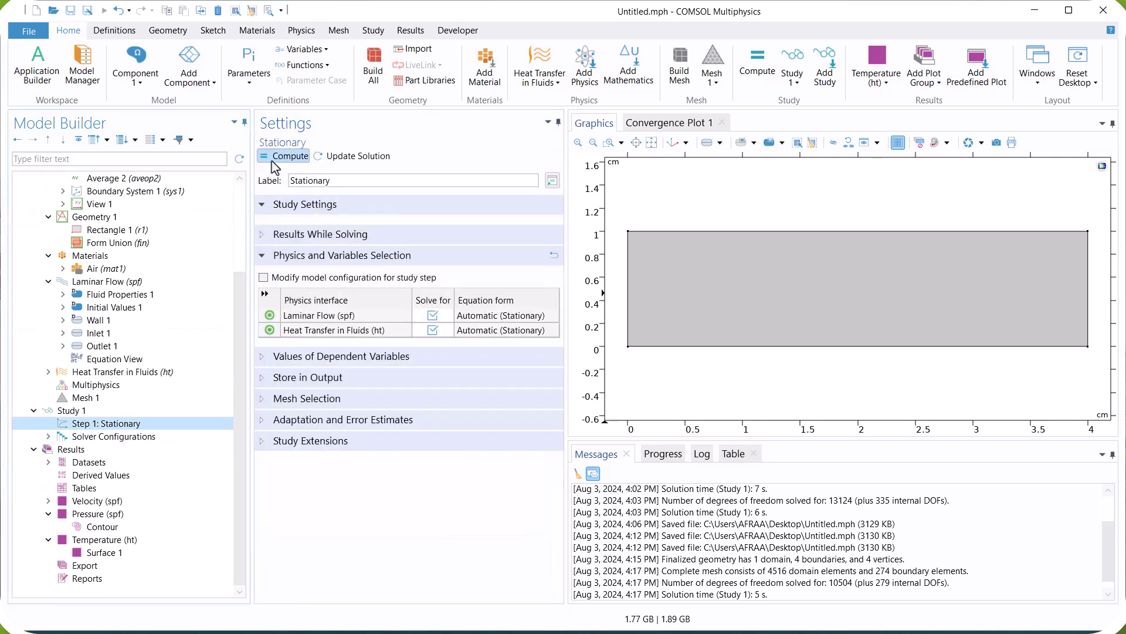
pyautogui.click(348, 519)
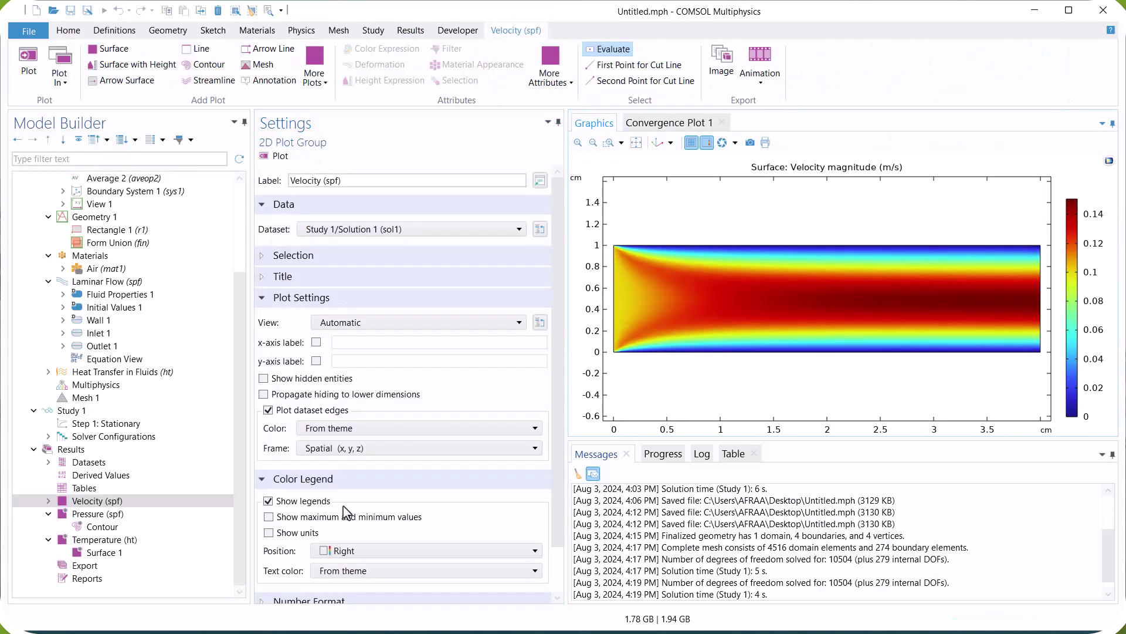
pyautogui.click(93, 475)
pyautogui.rightClick(92, 473)
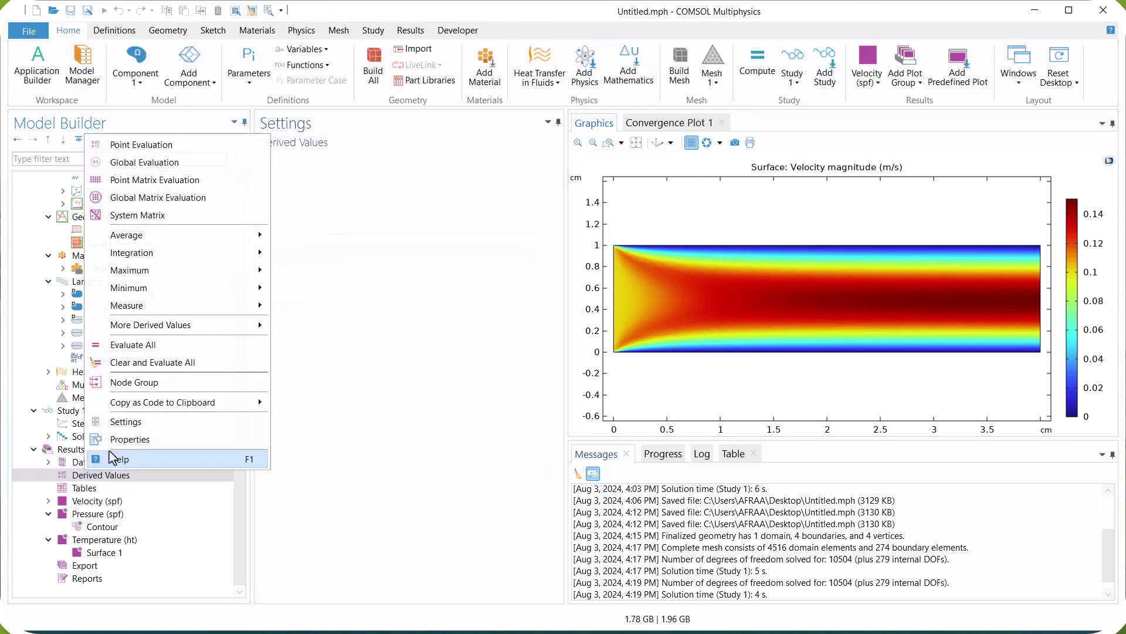
pyautogui.click(140, 162)
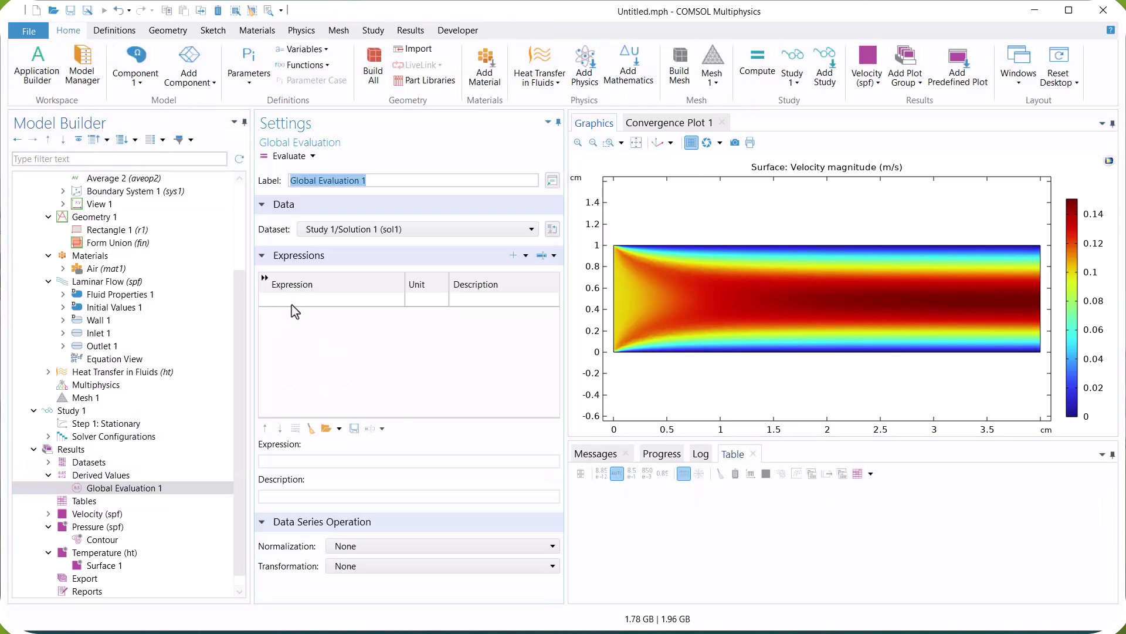
# Step: Evaluate HTC globally, giving 12.496 W/(m^2*K) in Table 1
pyautogui.click(291, 301)
pyautogui.write('HTC')
pyautogui.press('Return')
pyautogui.moveTo(449, 278); pyautogui.dragTo(480, 279)
pyautogui.click(274, 160)
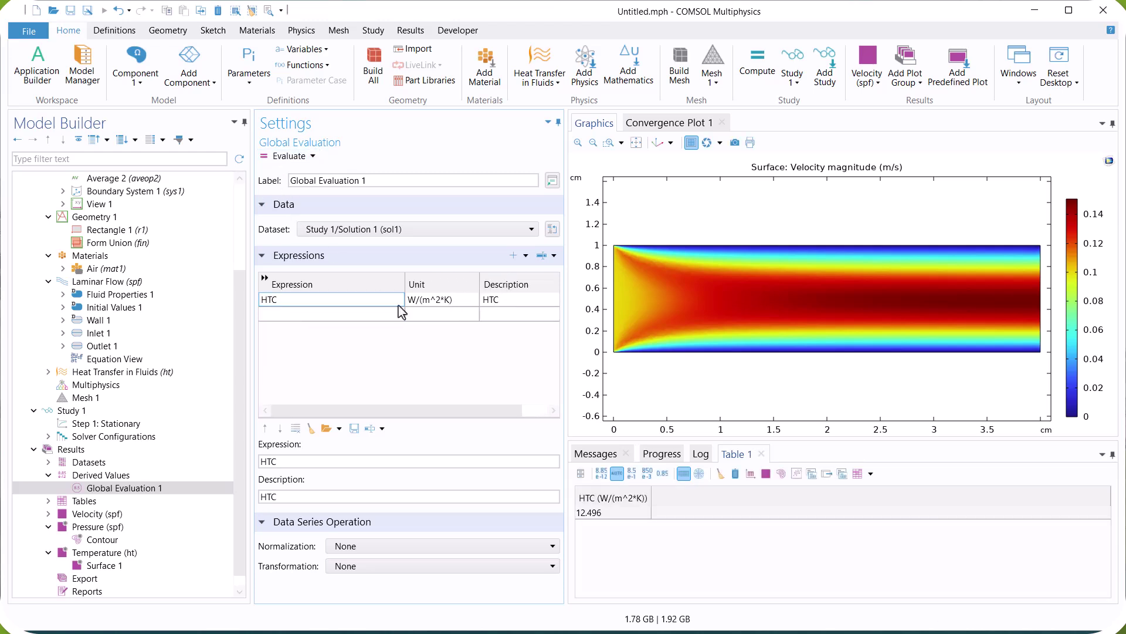
pyautogui.click(615, 515)
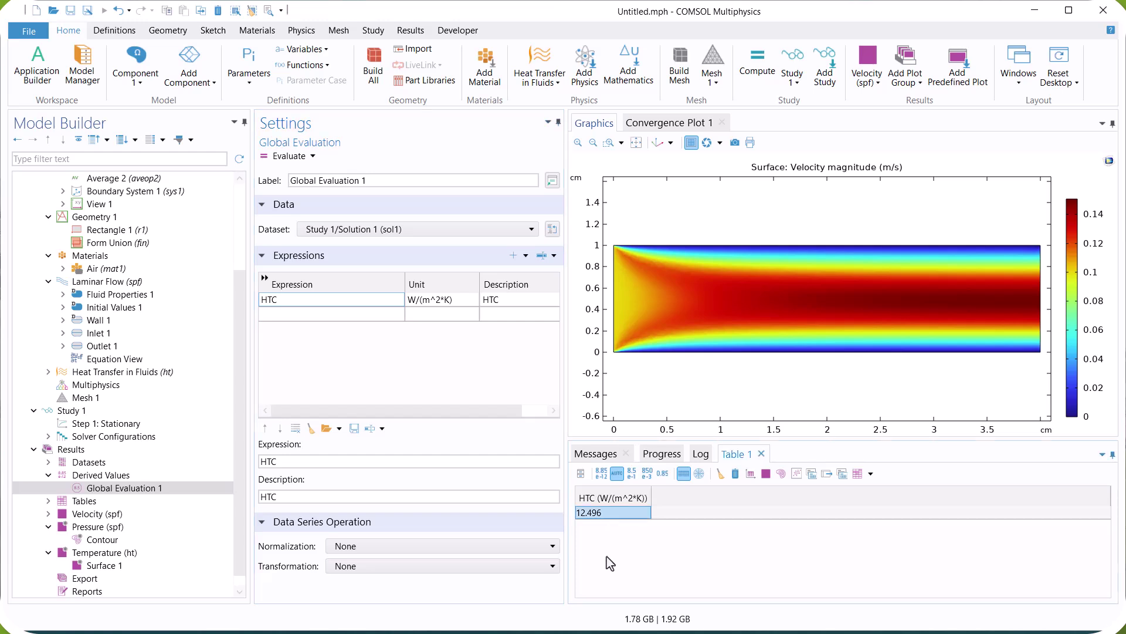
pyautogui.click(279, 496)
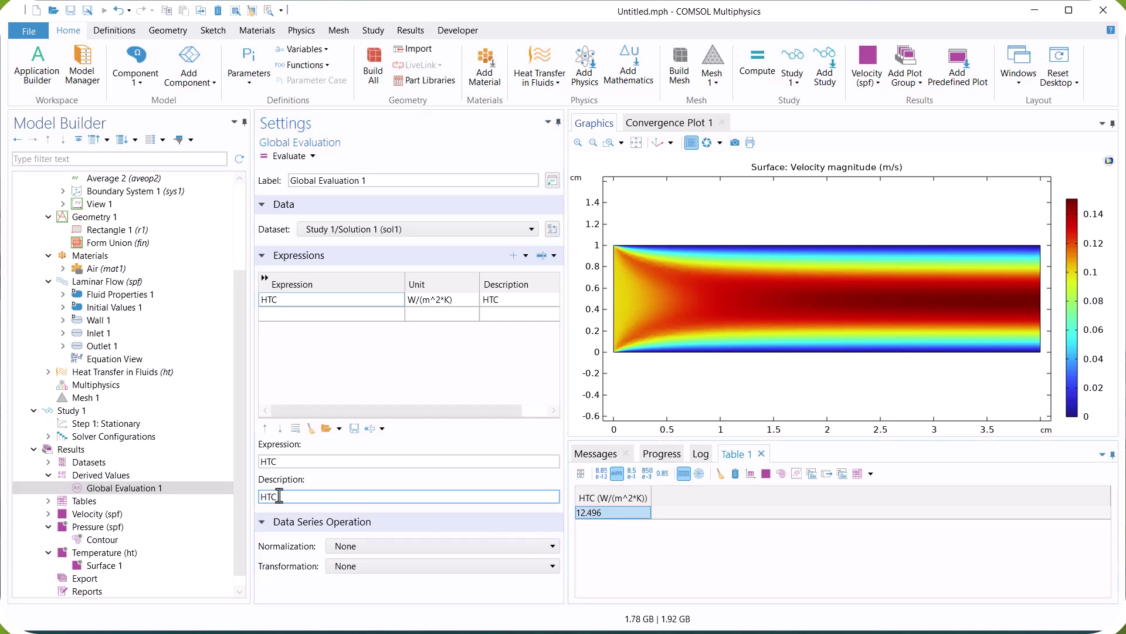
# Step: Build an Extremely coarse mesh, solve, and evaluate HTC (12.654)
pyautogui.click(117, 399)
pyautogui.click(328, 302)
pyautogui.click(329, 422)
pyautogui.click(279, 157)
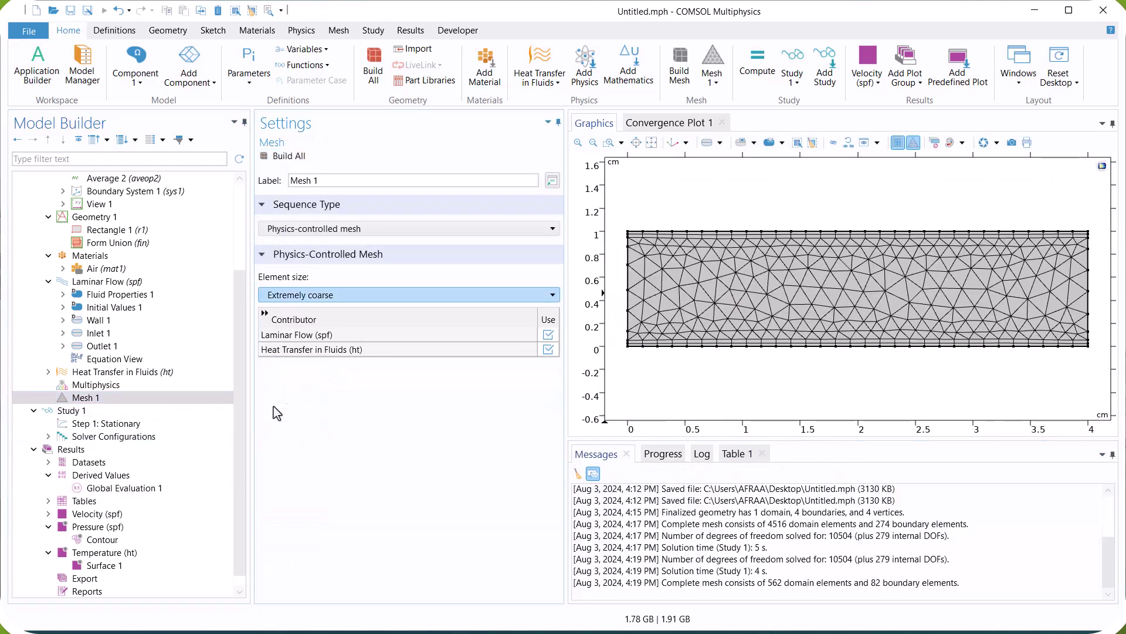
pyautogui.click(170, 411)
pyautogui.click(156, 423)
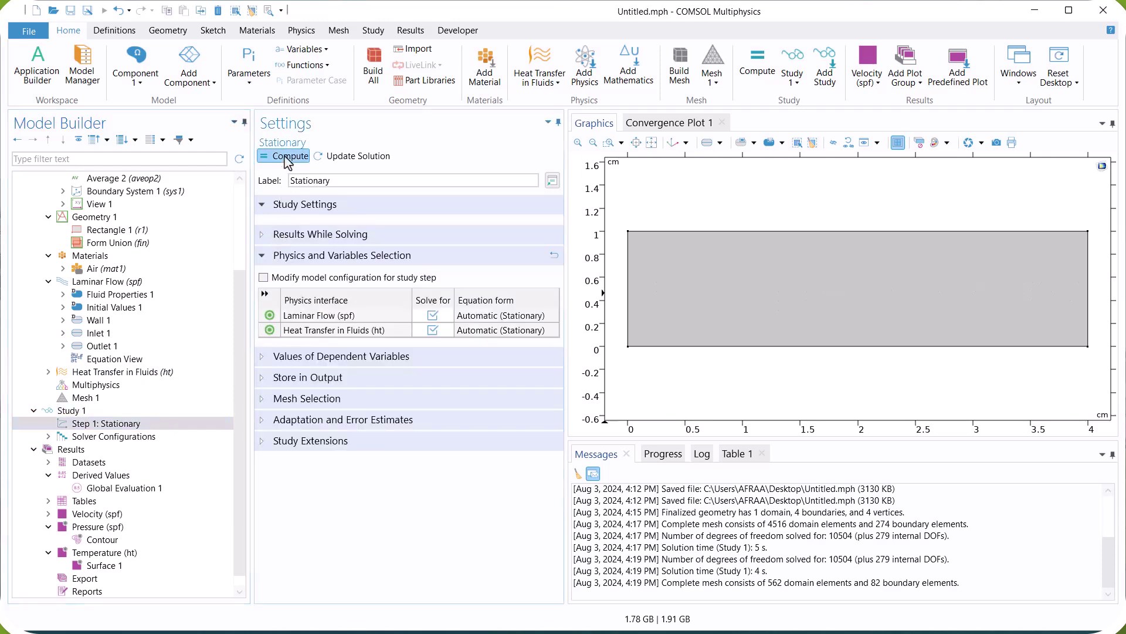
pyautogui.press('F8')
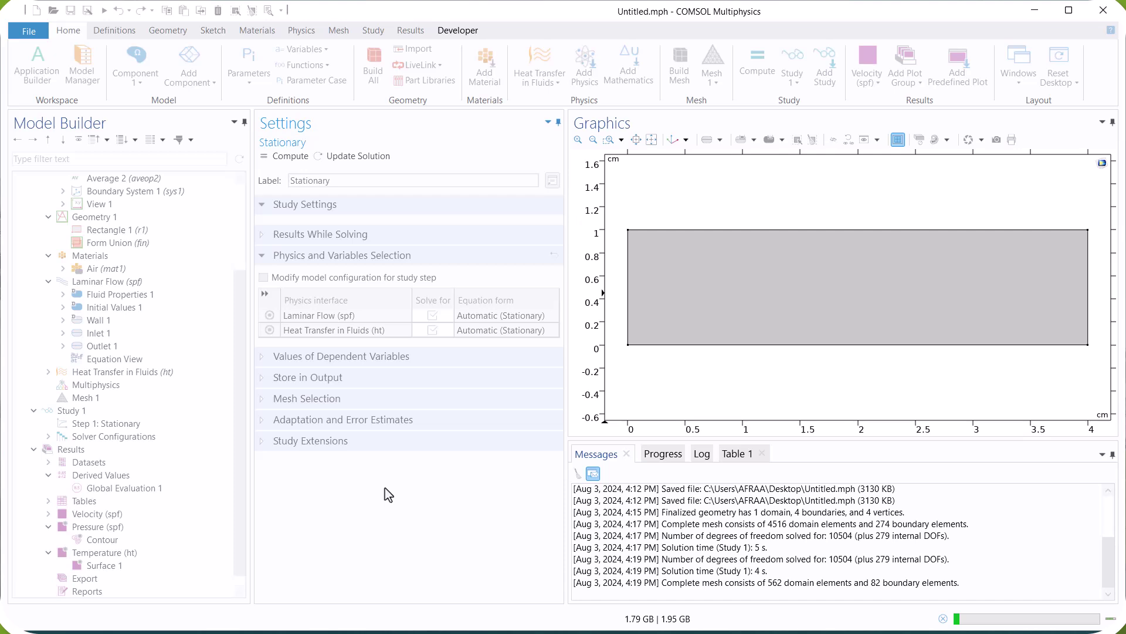
pyautogui.click(151, 491)
pyautogui.click(280, 158)
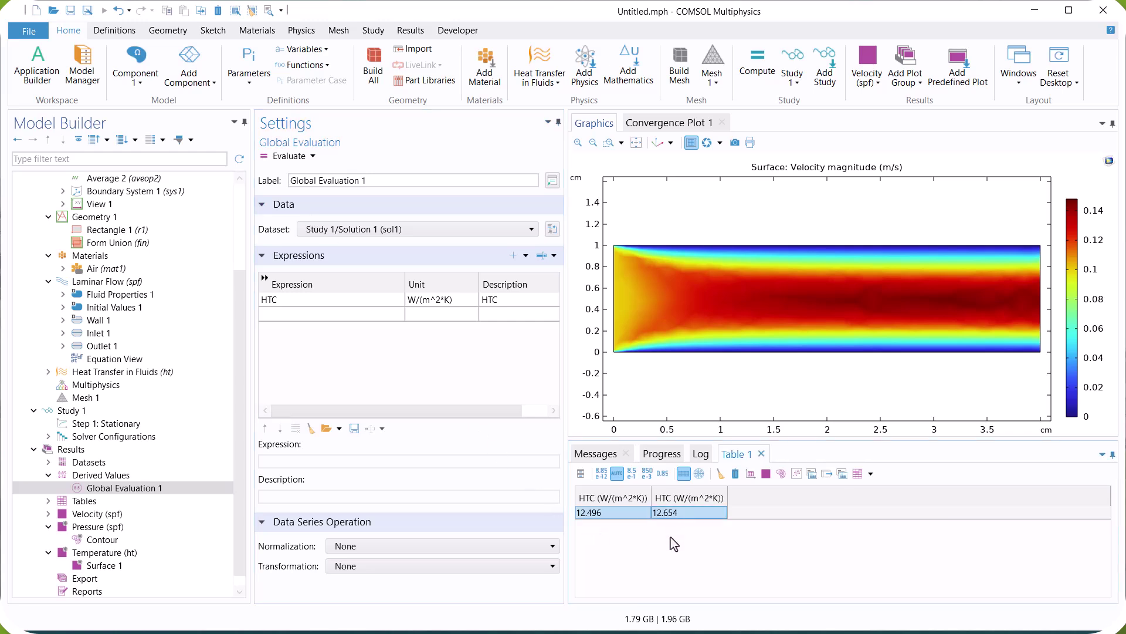
# Step: Rebuild with an Extra coarse mesh, re-solve, and evaluate HTC (12.645)
pyautogui.click(144, 401)
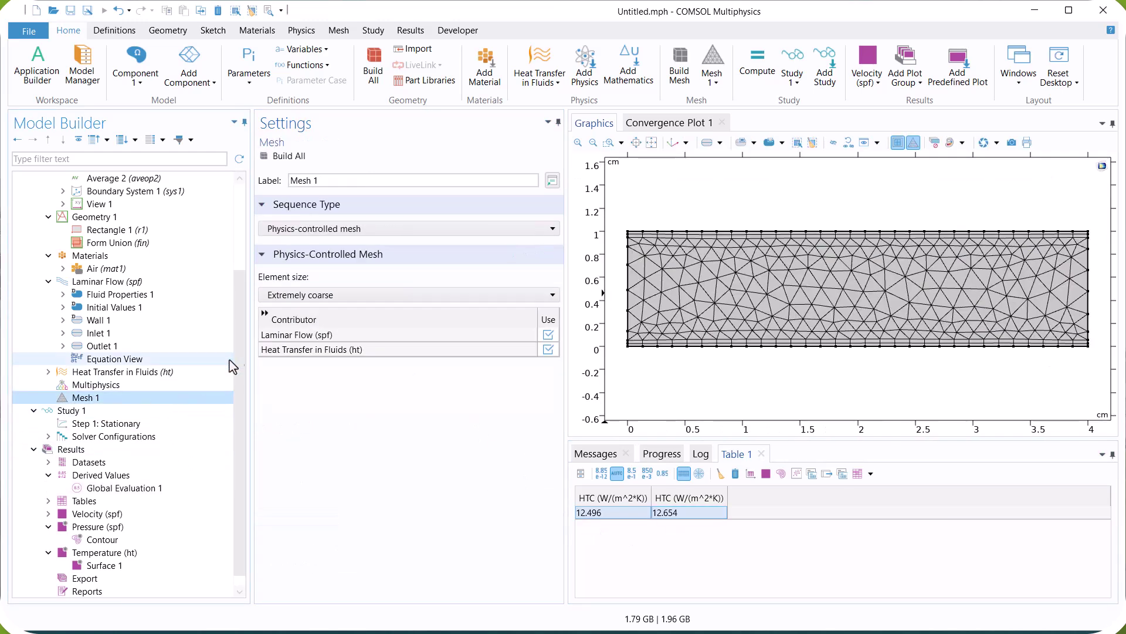
pyautogui.click(302, 300)
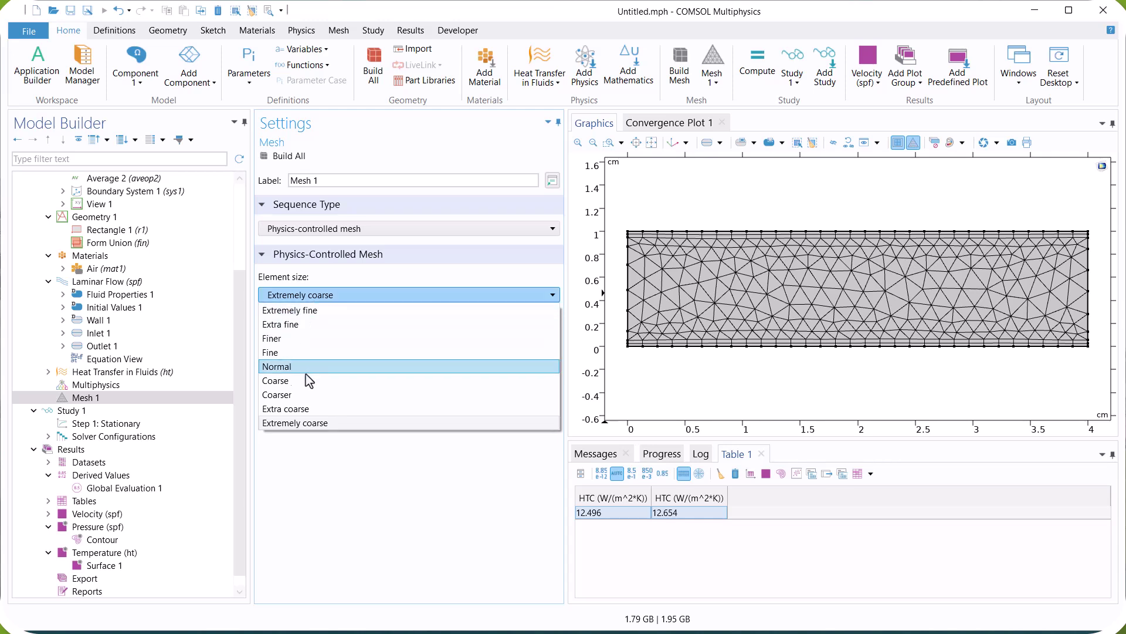
pyautogui.click(314, 408)
pyautogui.click(284, 156)
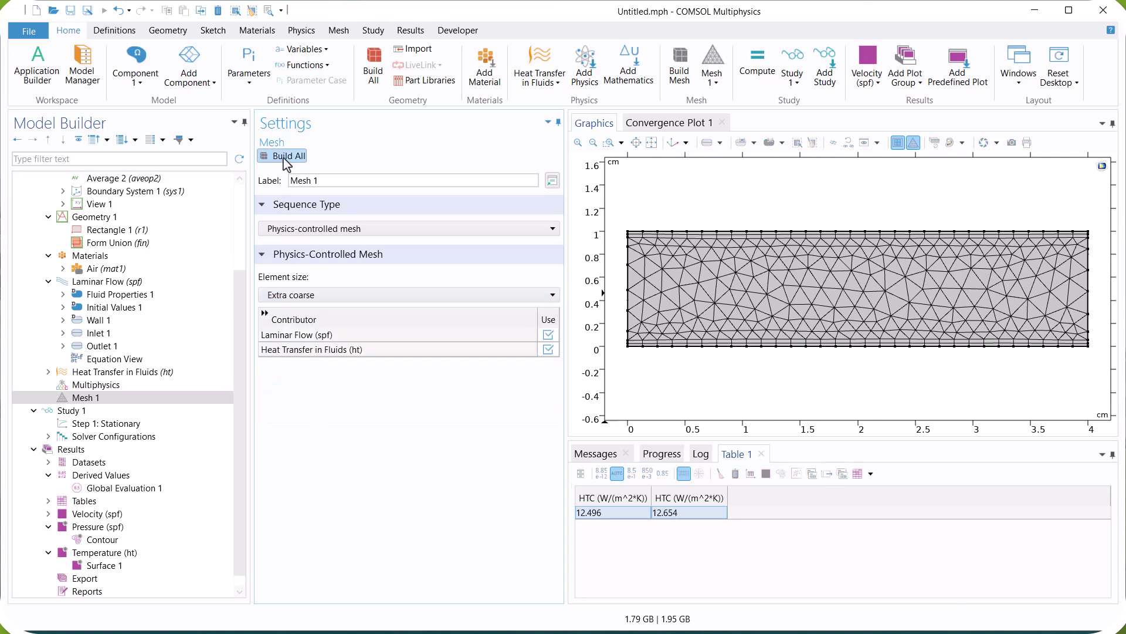
pyautogui.click(106, 424)
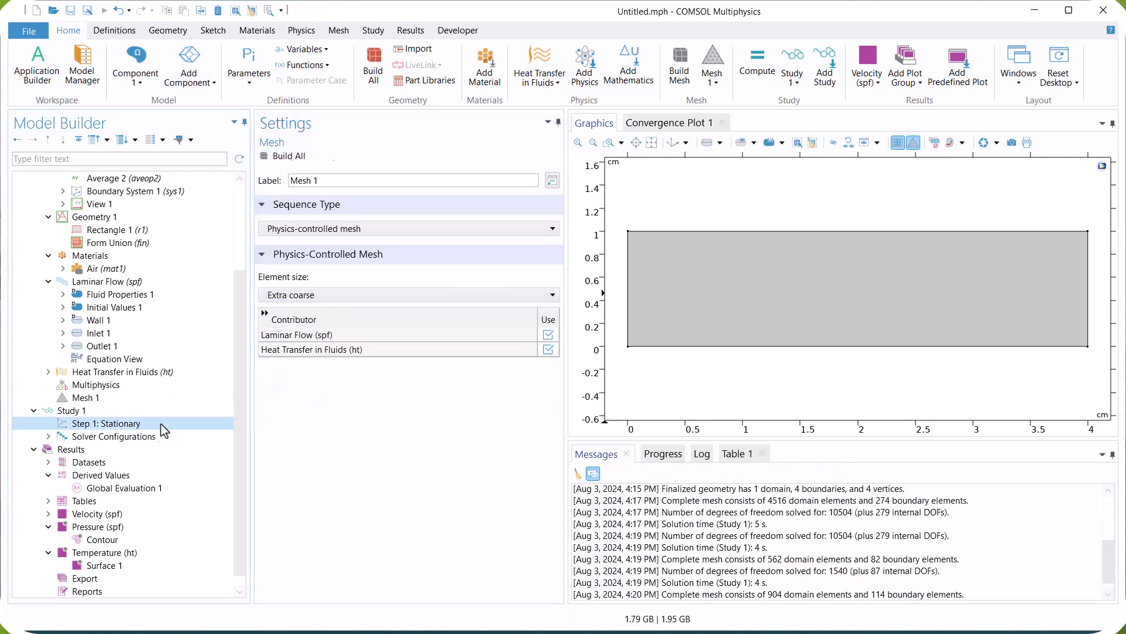
pyautogui.click(285, 157)
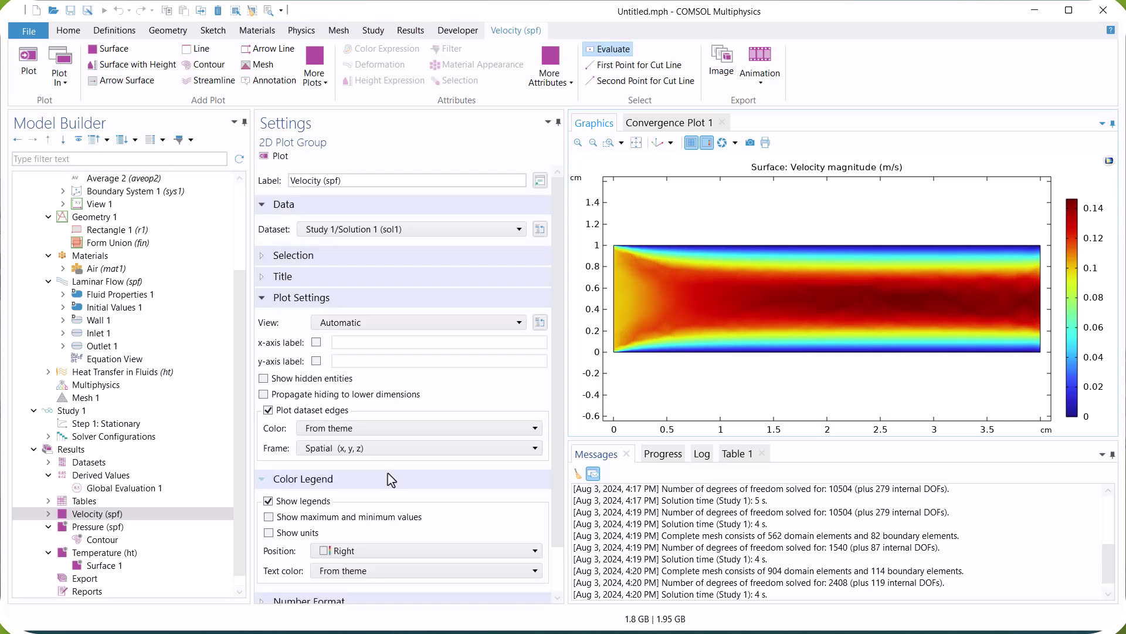
pyautogui.click(176, 489)
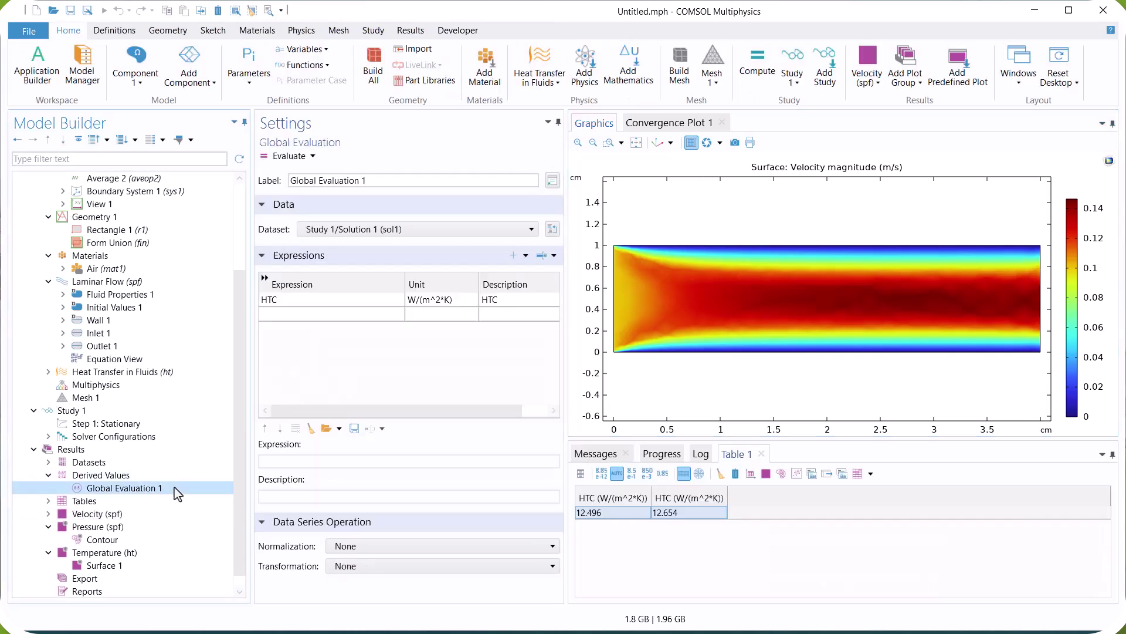
pyautogui.click(275, 160)
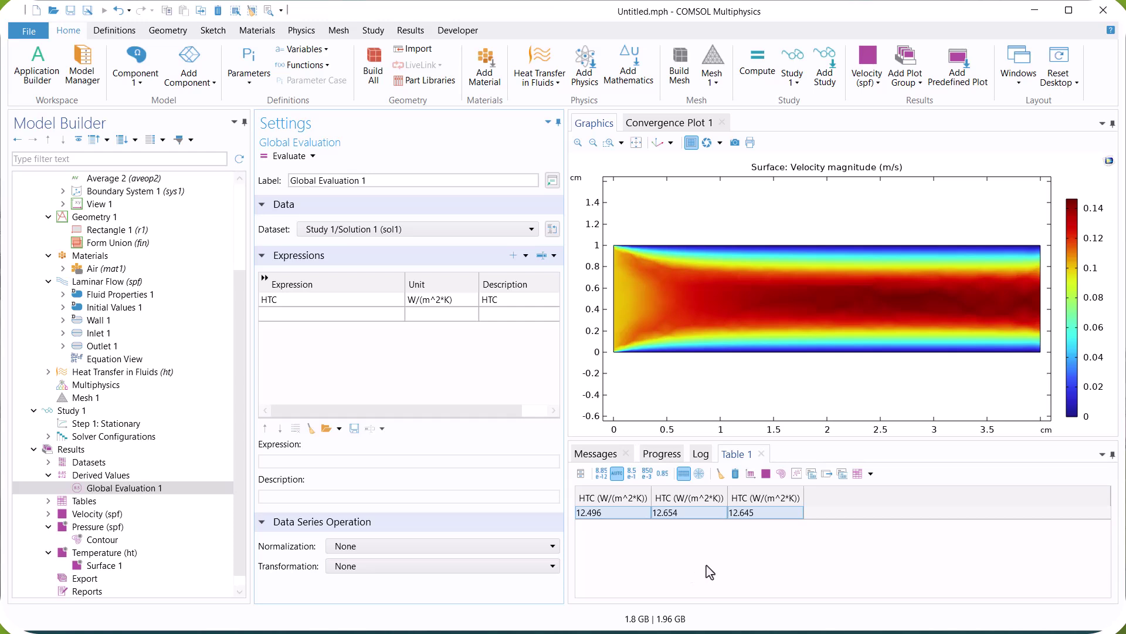
# Step: Rebuild the mesh at Coarser size, solve, and evaluate HTC (12.564)
pyautogui.click(147, 385)
pyautogui.click(165, 399)
pyautogui.click(314, 296)
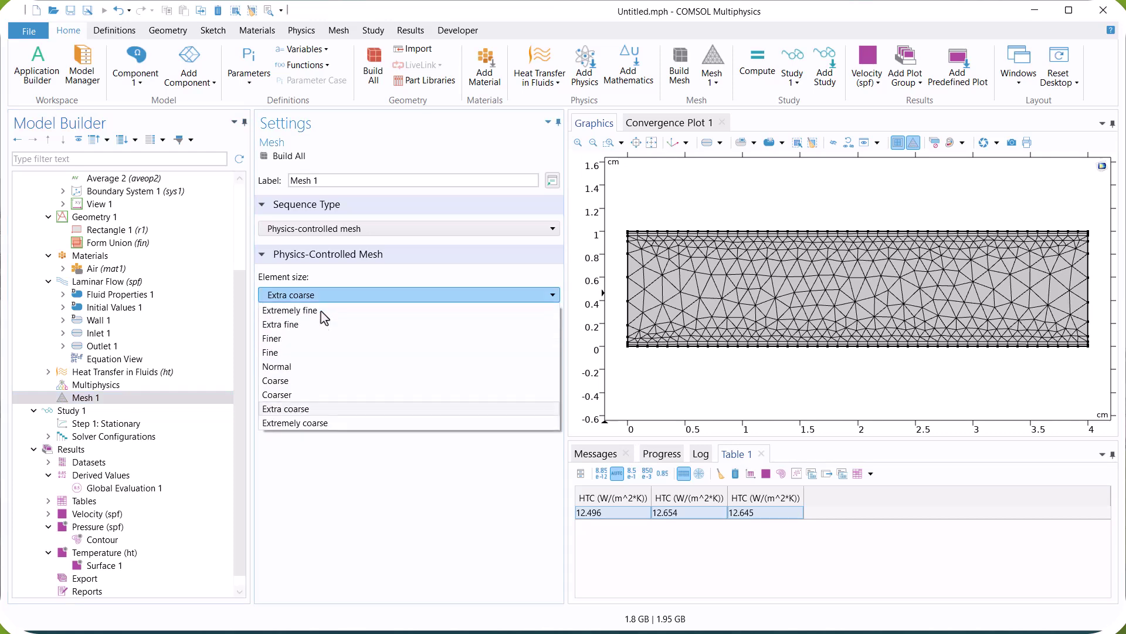
pyautogui.click(316, 395)
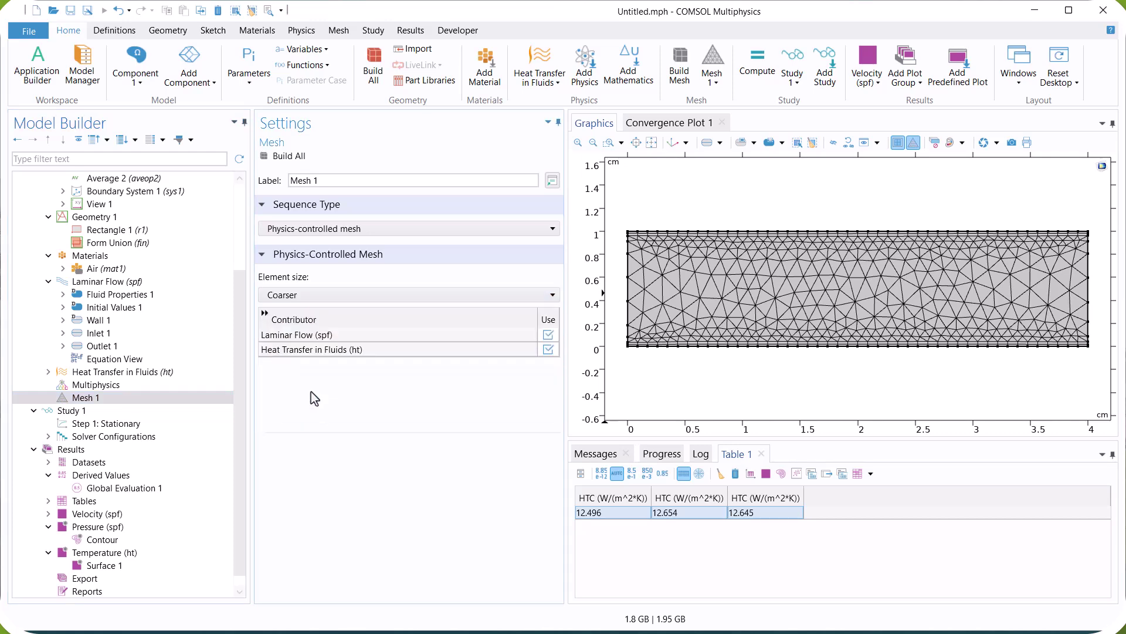
pyautogui.click(288, 157)
pyautogui.click(179, 424)
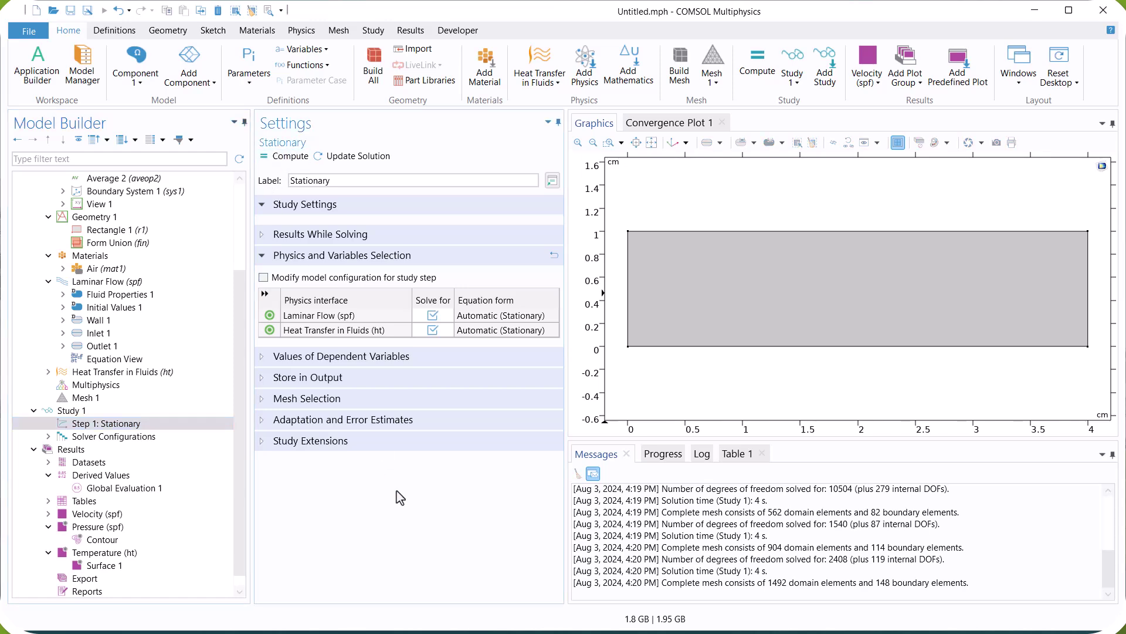
pyautogui.press('F8')
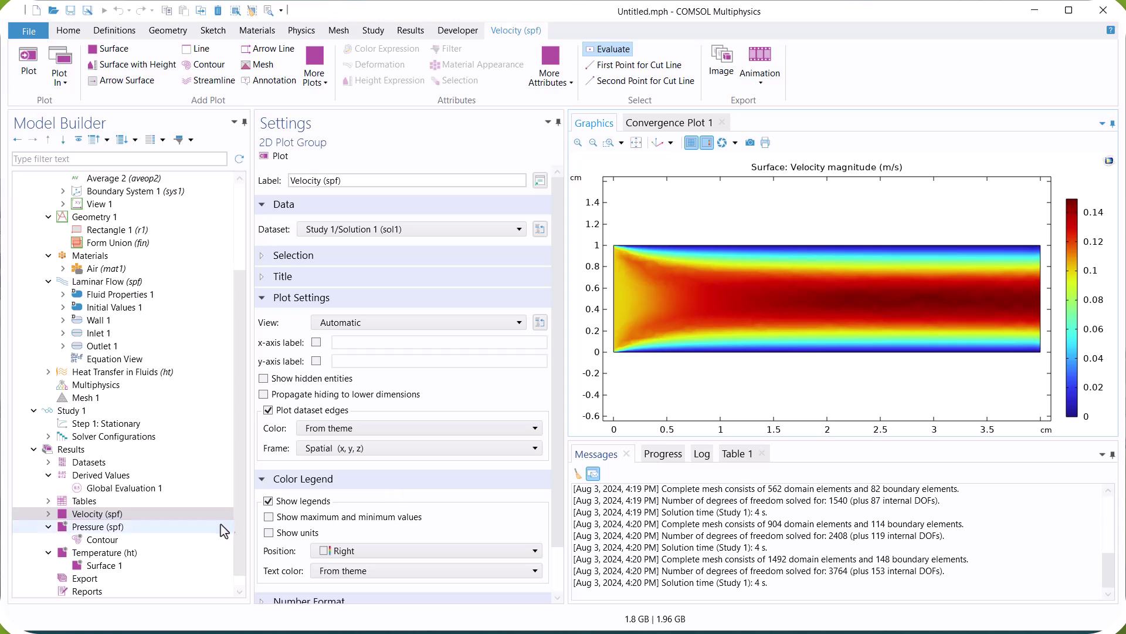
pyautogui.click(168, 488)
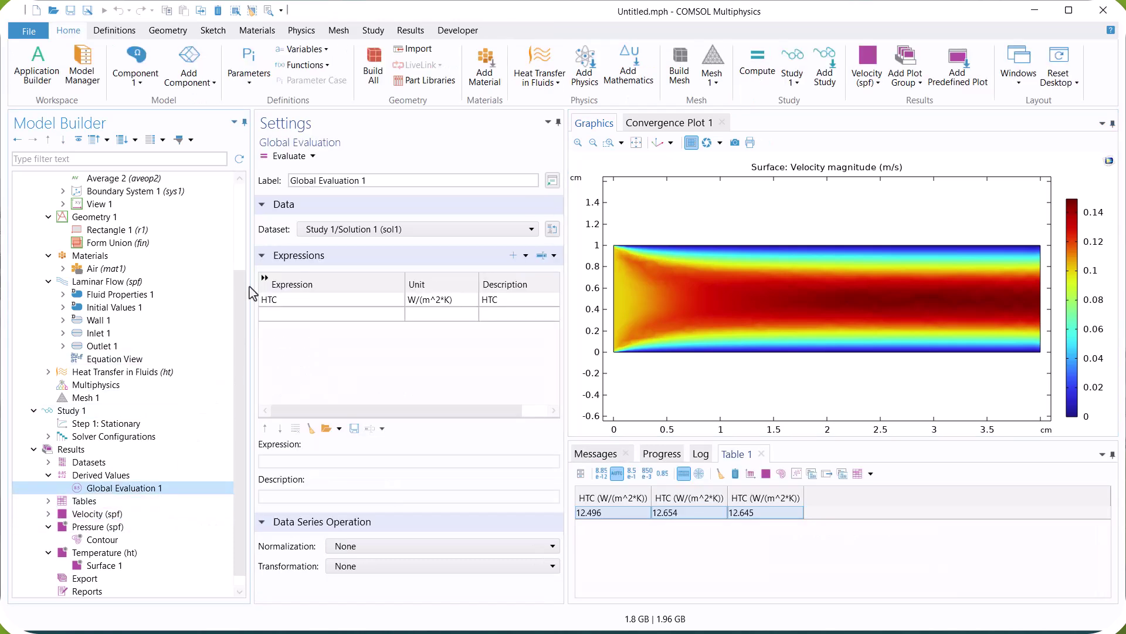
pyautogui.click(287, 157)
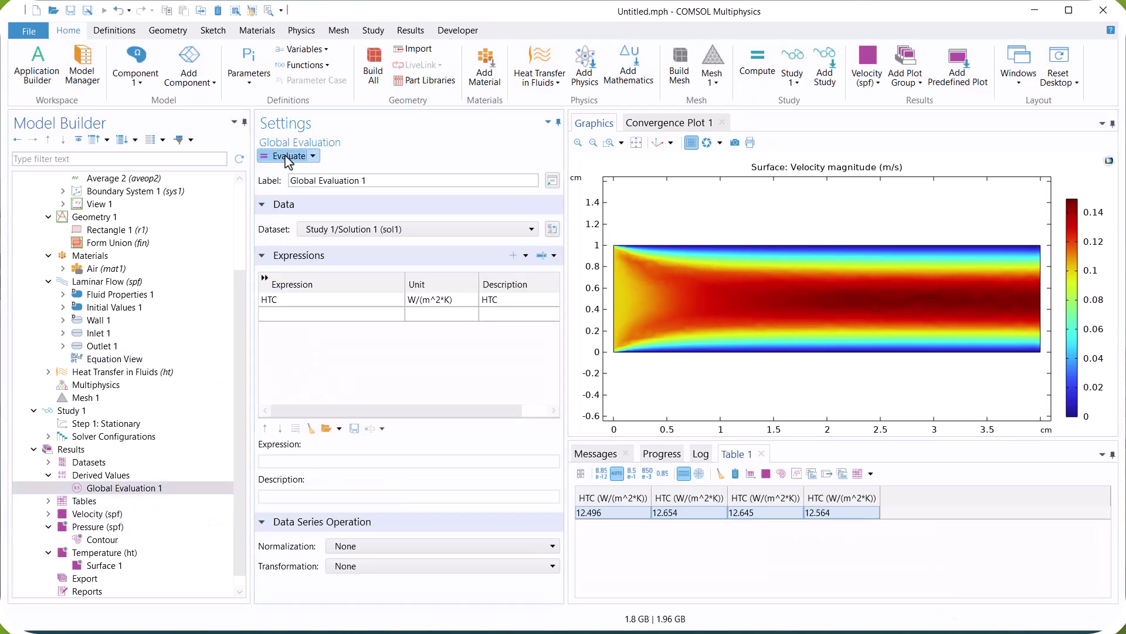
pyautogui.click(632, 541)
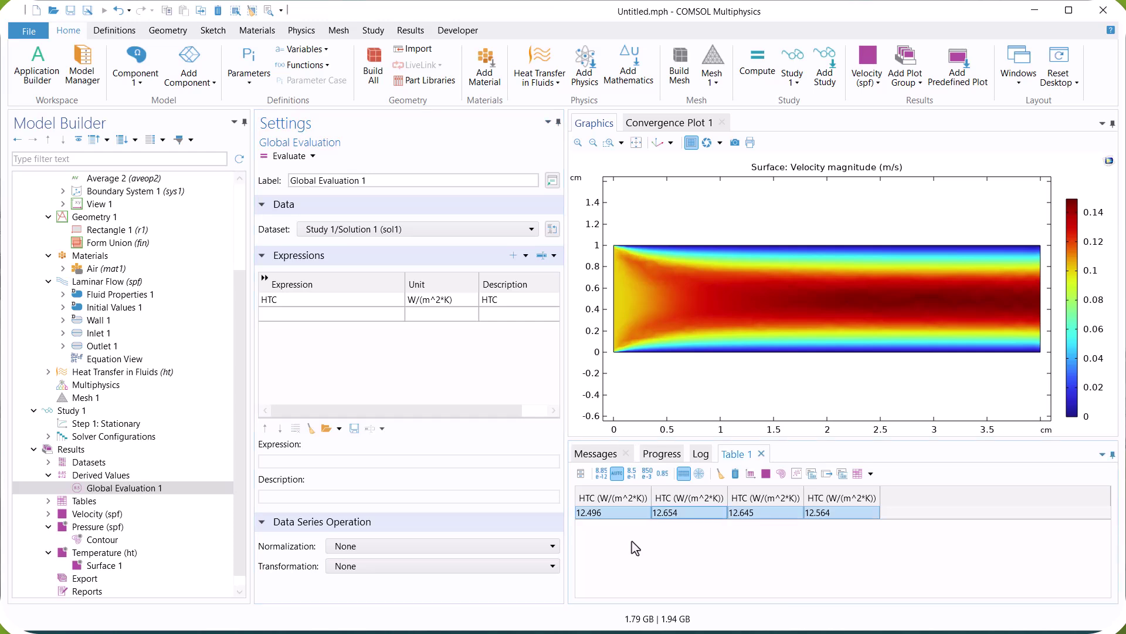
# Step: Rebuild at Fine size, solve, and evaluate HTC (12.487), comparing with 12.496
pyautogui.click(105, 399)
pyautogui.click(344, 294)
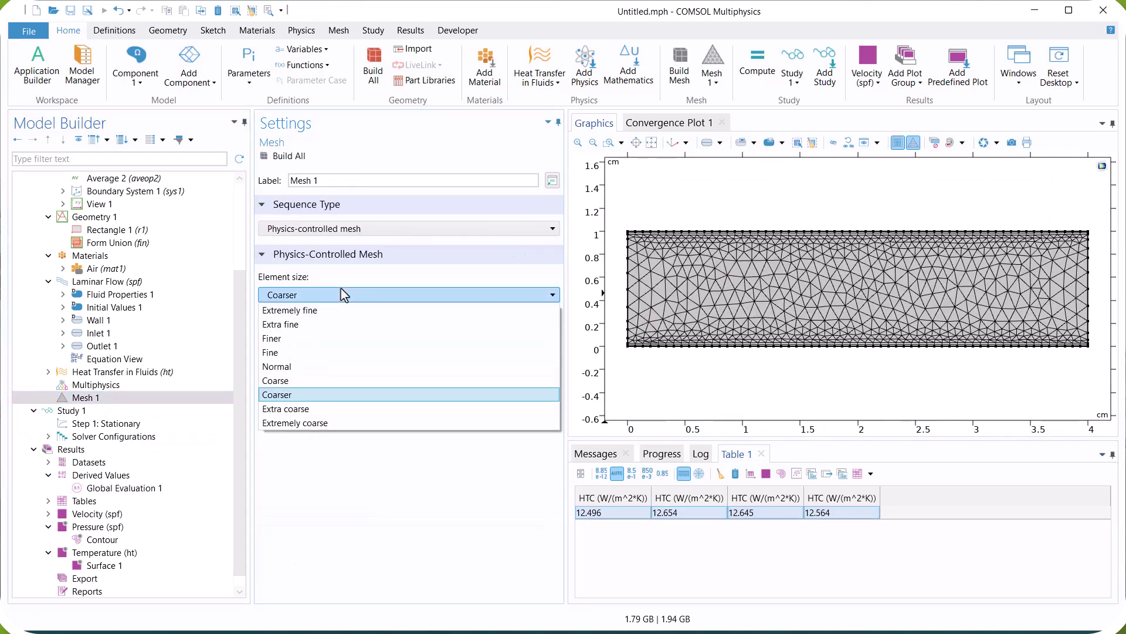
pyautogui.click(298, 353)
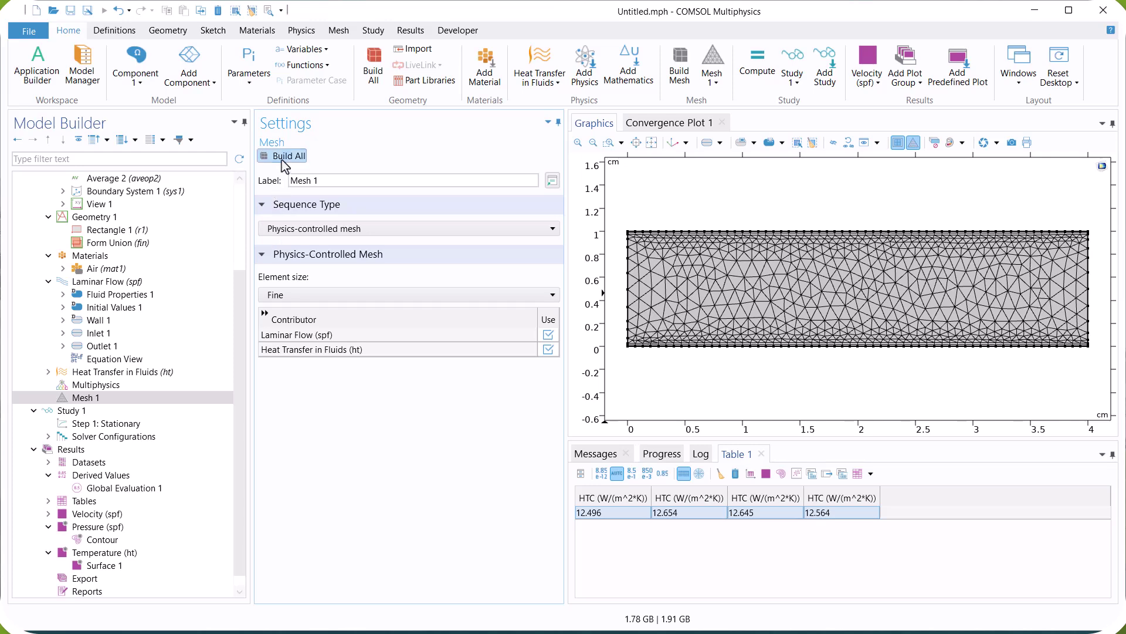
pyautogui.click(284, 160)
pyautogui.click(112, 424)
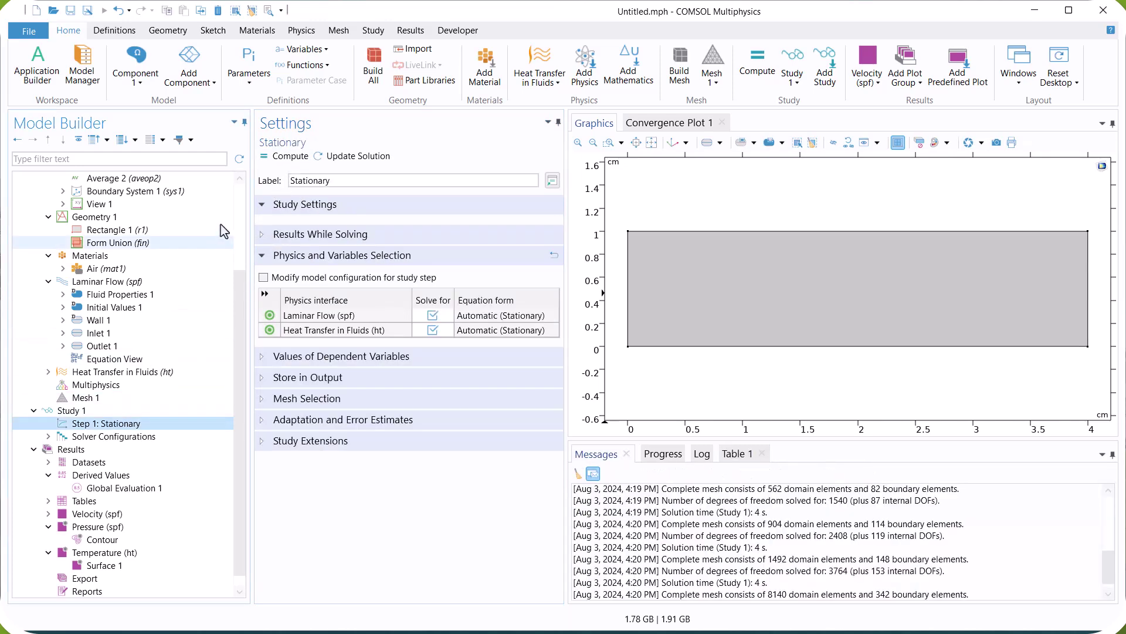
pyautogui.click(386, 510)
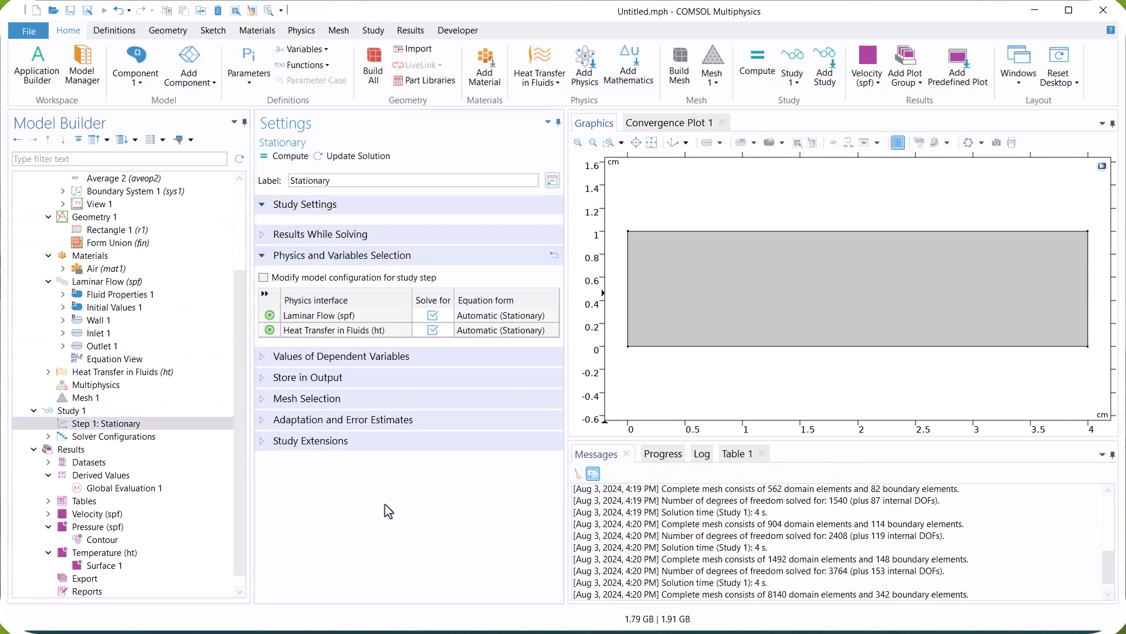
pyautogui.press('F8')
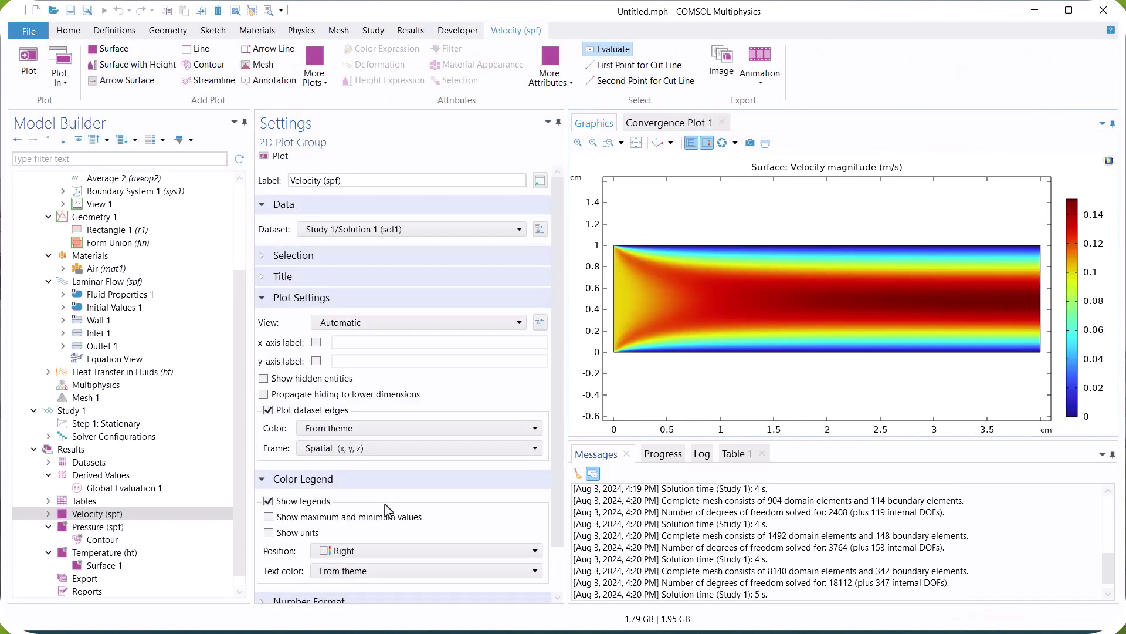
pyautogui.click(139, 489)
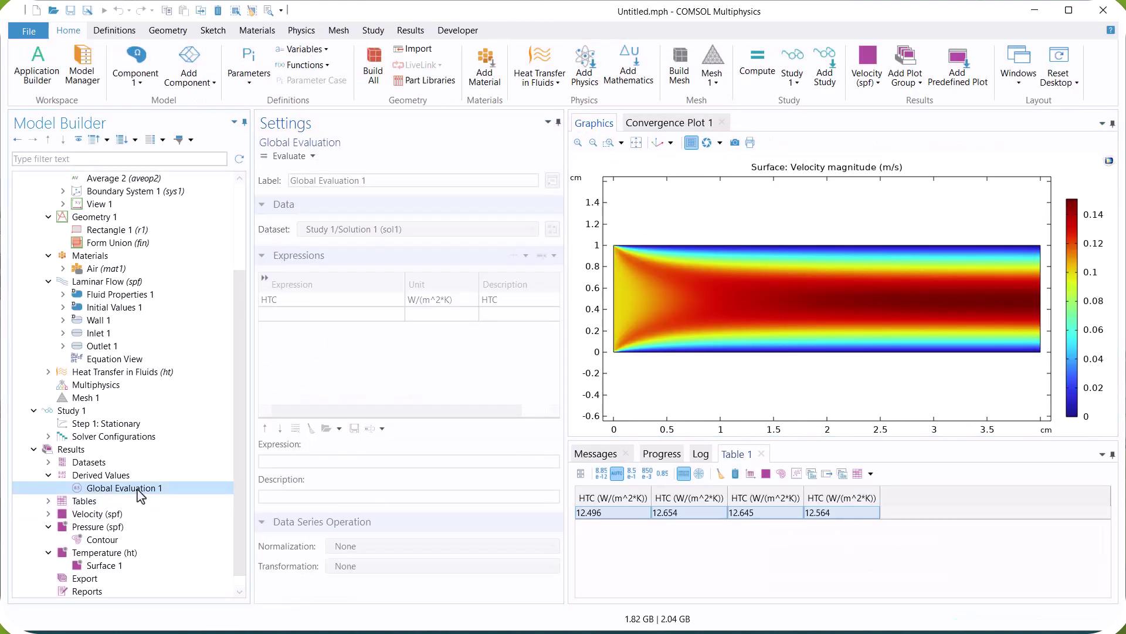
pyautogui.click(284, 157)
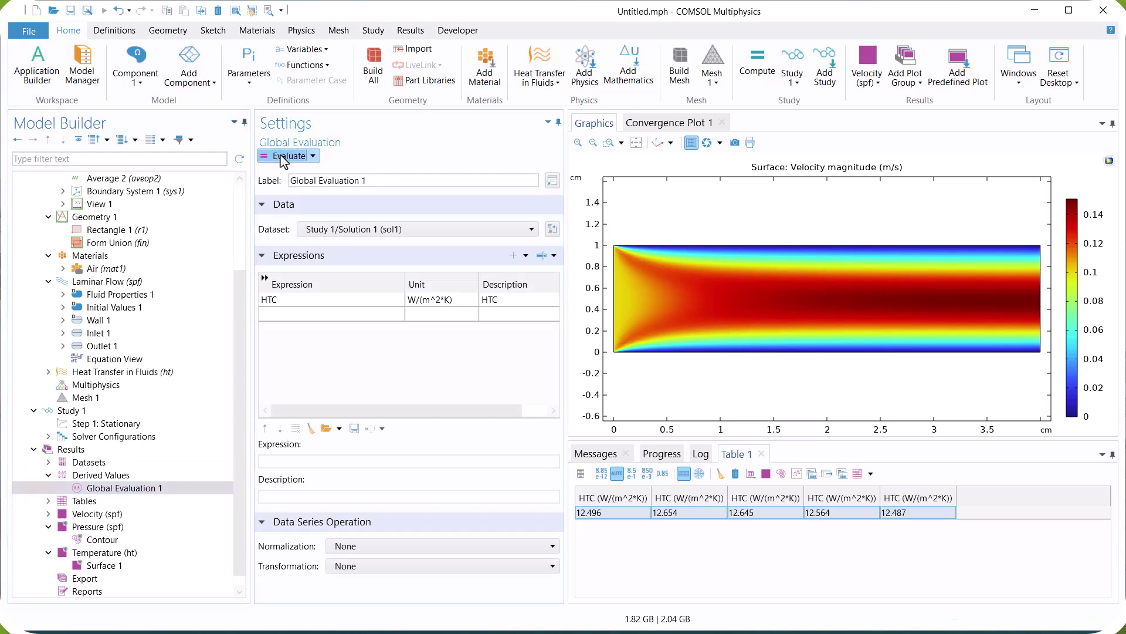
pyautogui.click(904, 556)
pyautogui.click(934, 515)
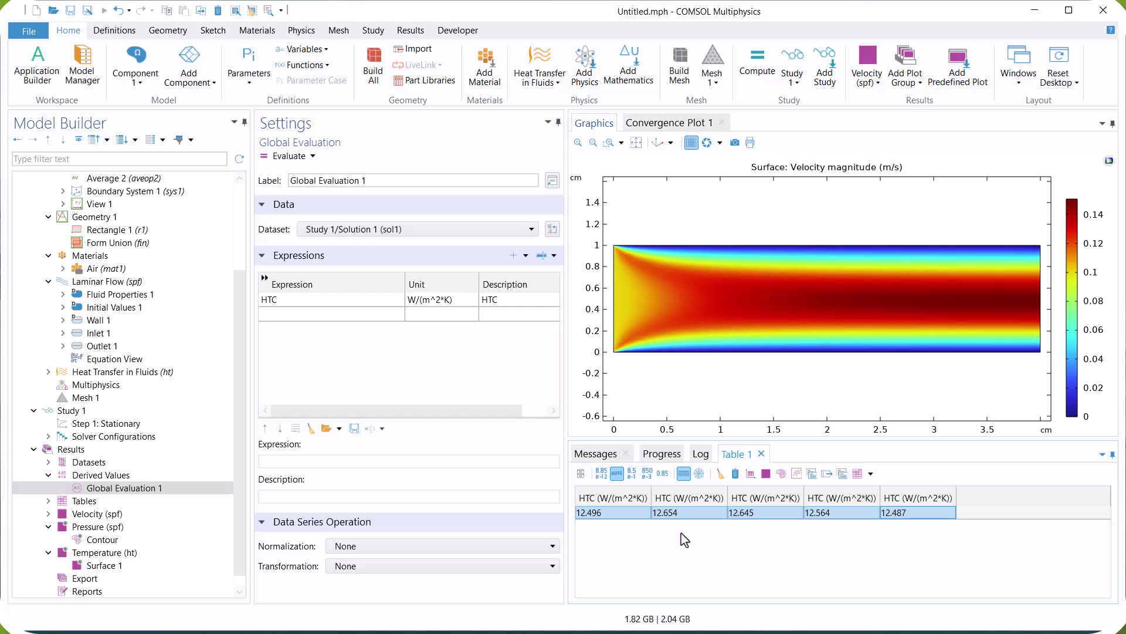
pyautogui.click(604, 515)
# Step: Rebuild at Normal size, solve, and evaluate HTC again (12.496)
pyautogui.click(94, 398)
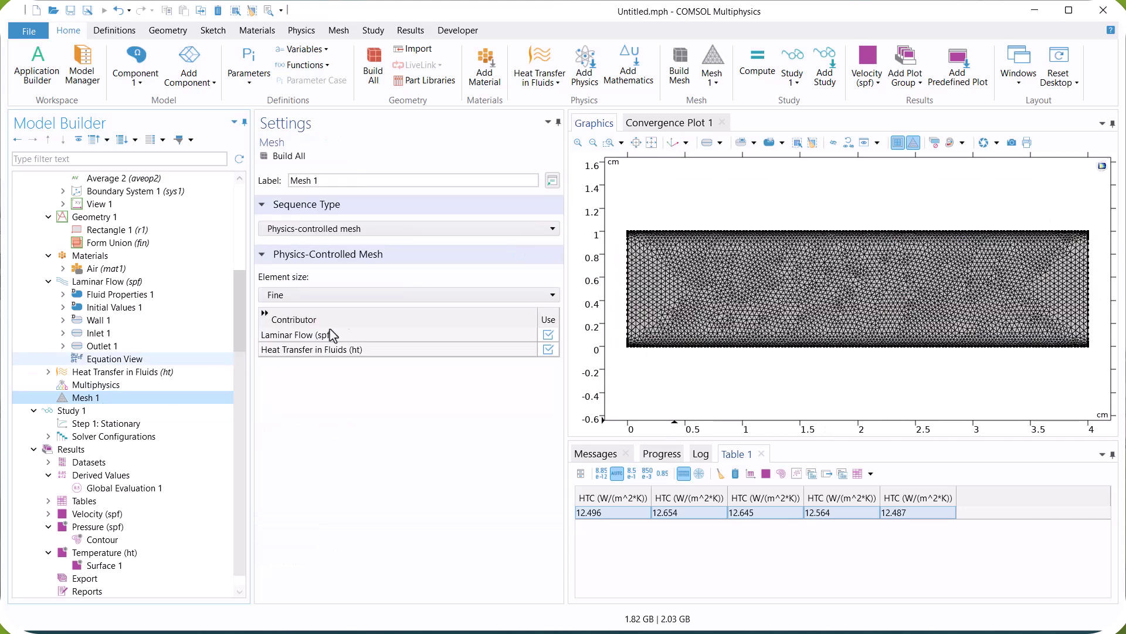
pyautogui.click(438, 294)
pyautogui.click(317, 364)
pyautogui.click(265, 156)
pyautogui.click(119, 426)
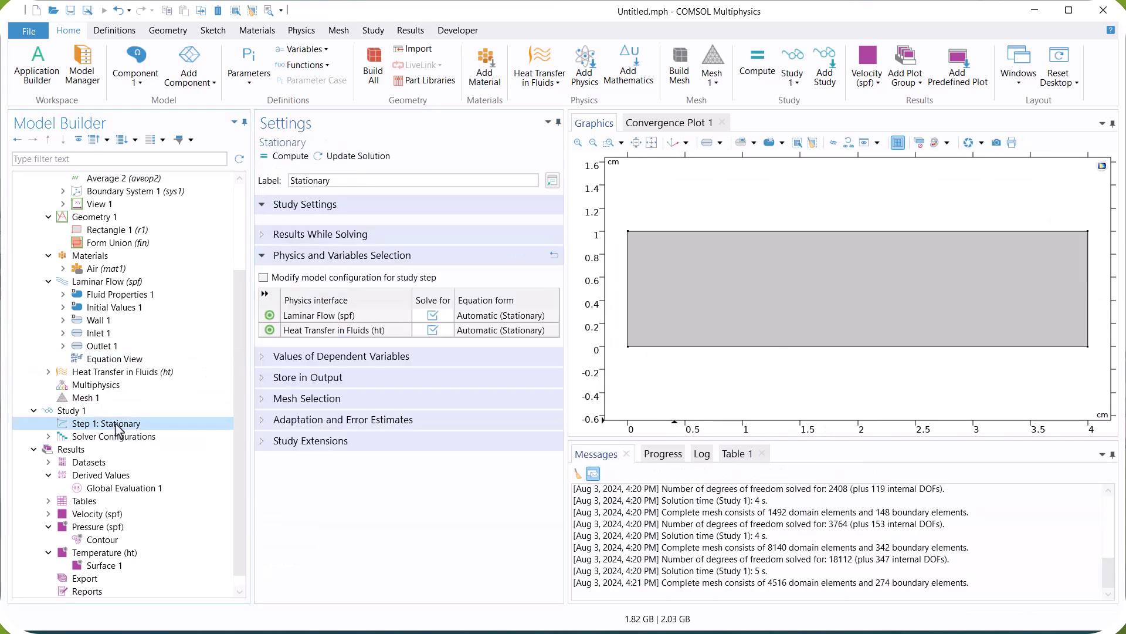
pyautogui.click(141, 488)
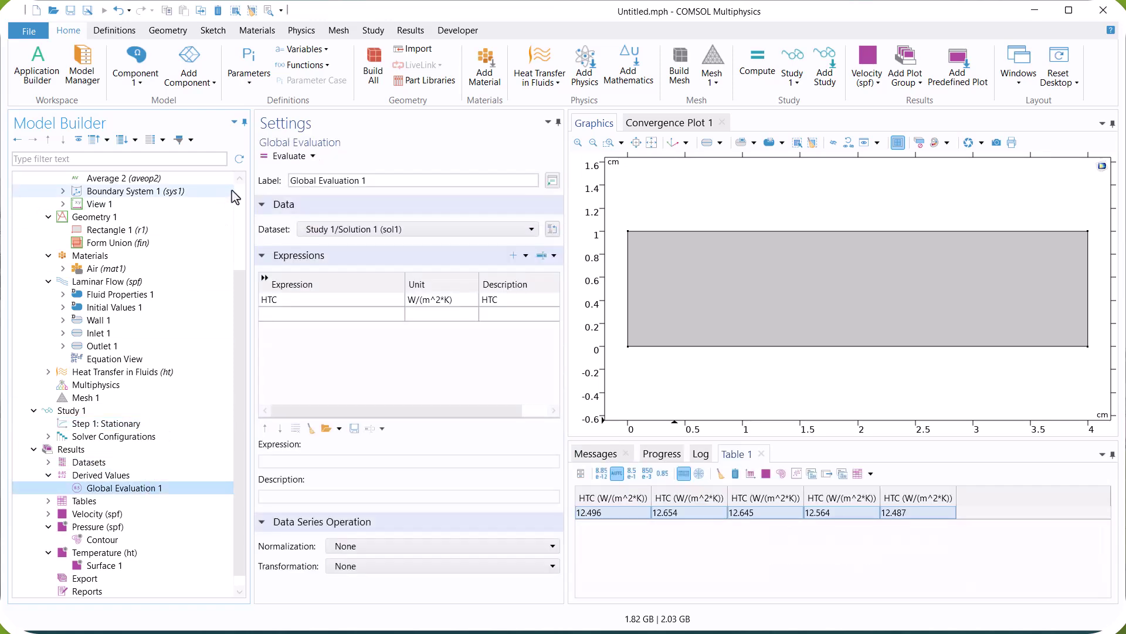
pyautogui.click(156, 424)
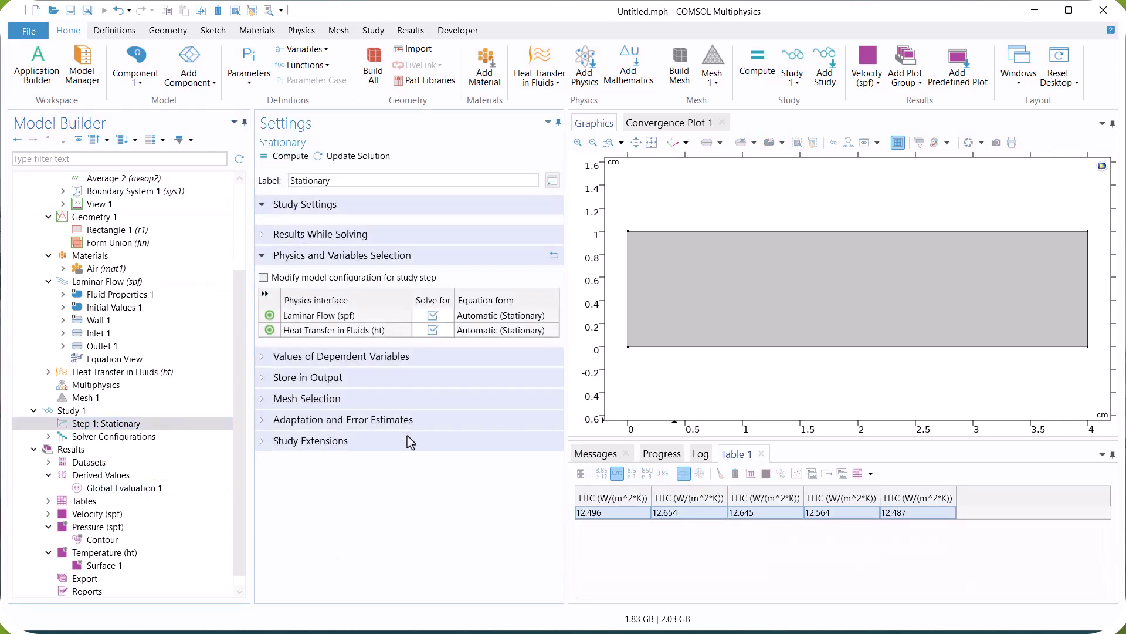
pyautogui.press('F8')
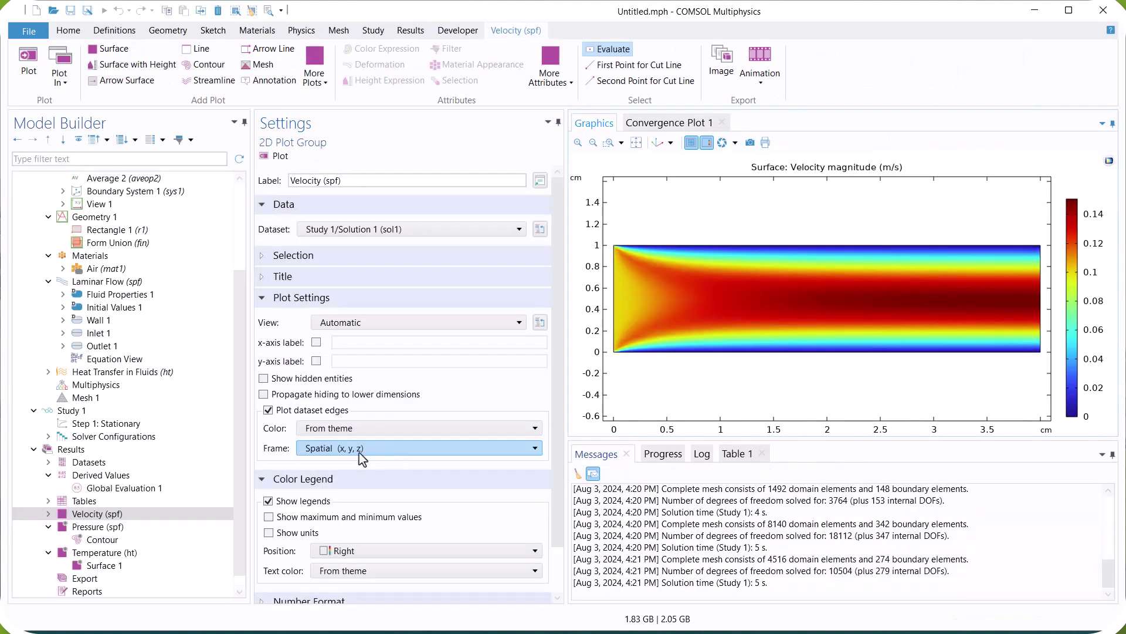
pyautogui.click(182, 487)
pyautogui.click(292, 157)
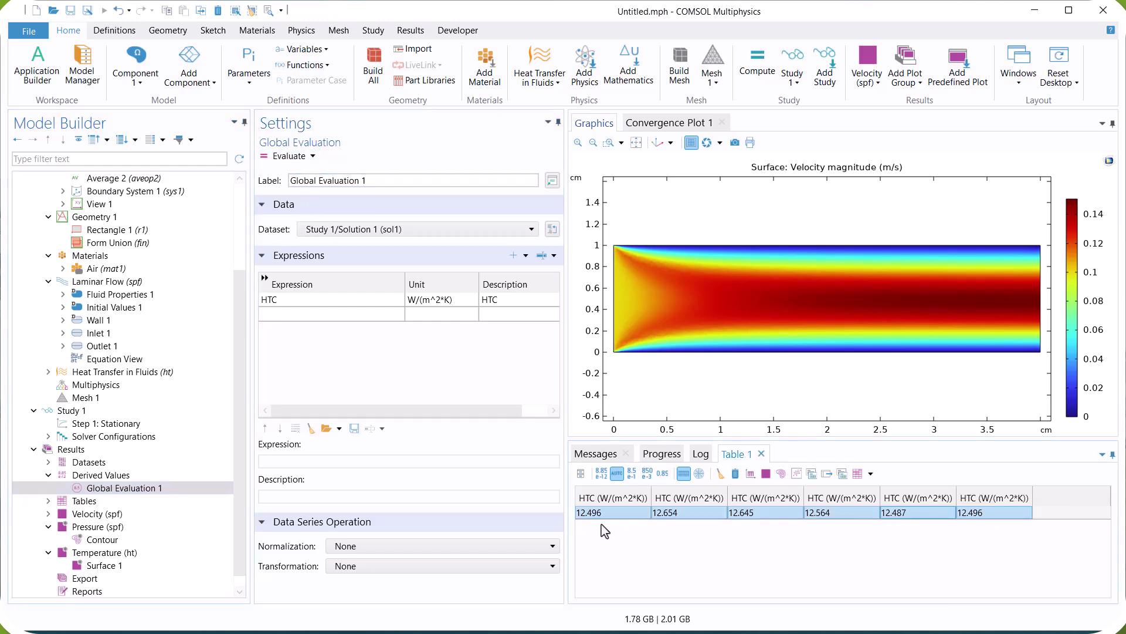
# Step: Clear all HTC results from Table 1
pyautogui.click(736, 475)
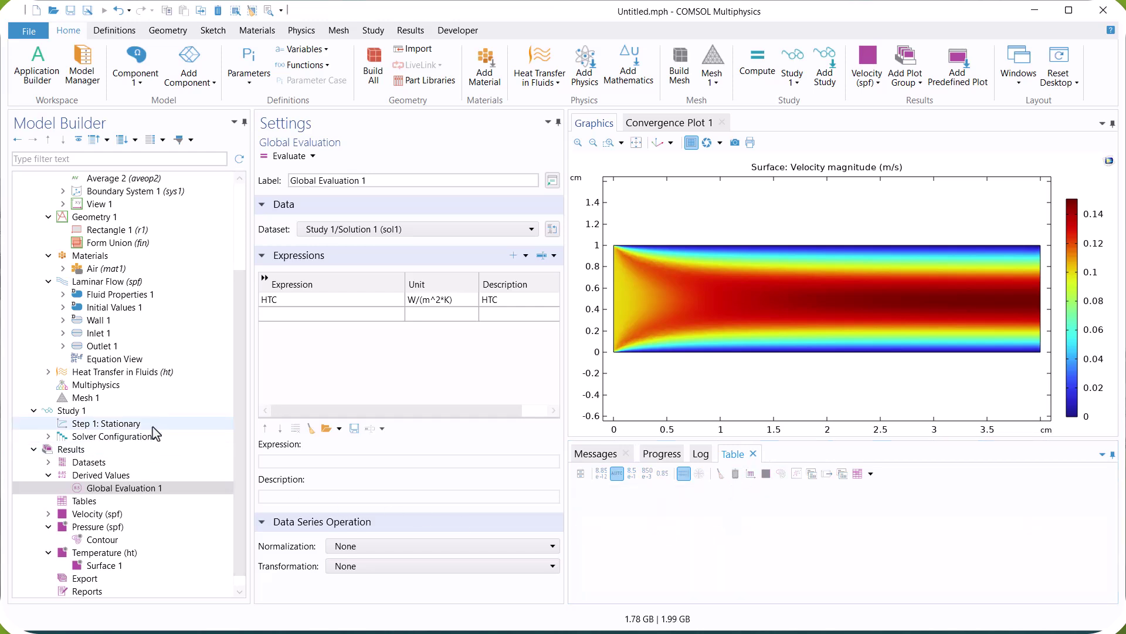
pyautogui.click(144, 399)
pyautogui.click(125, 488)
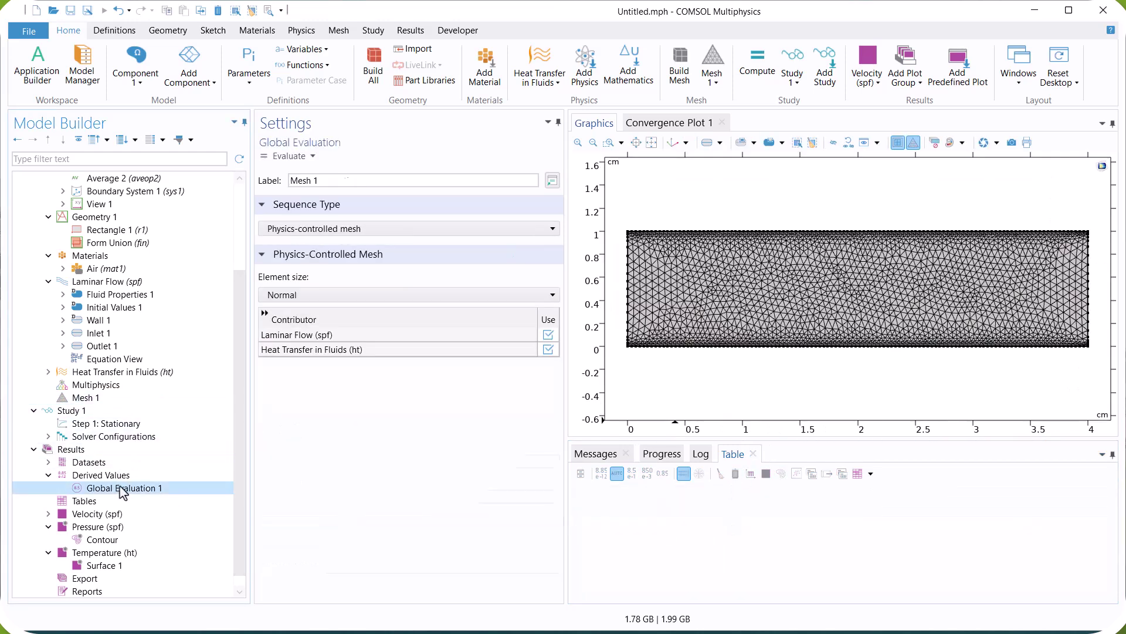
pyautogui.scroll(-1, 246, 469)
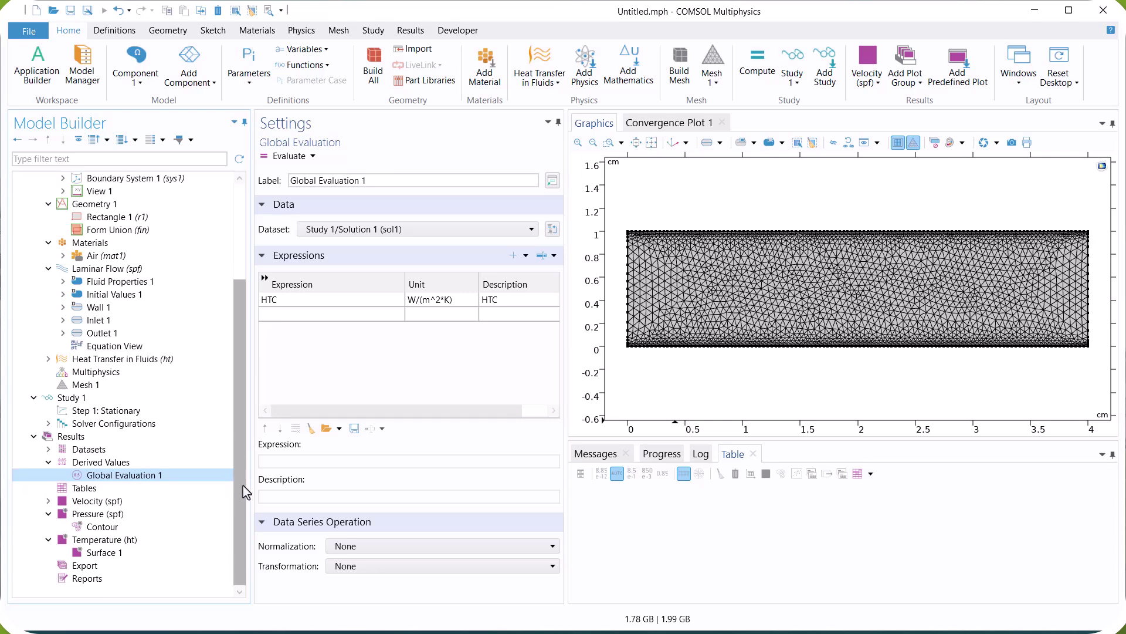
# Step: Add a Parametric Sweep of ui over a range of 4 values from 0.1 to 0.5 m/s
pyautogui.click(91, 400)
pyautogui.rightClick(92, 400)
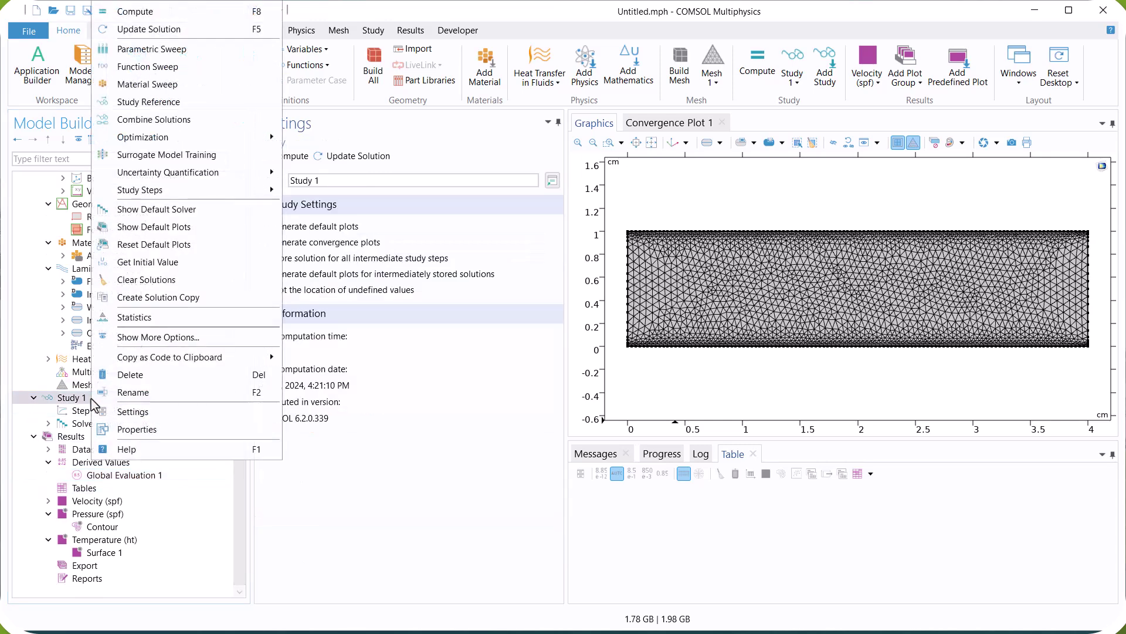
pyautogui.click(195, 53)
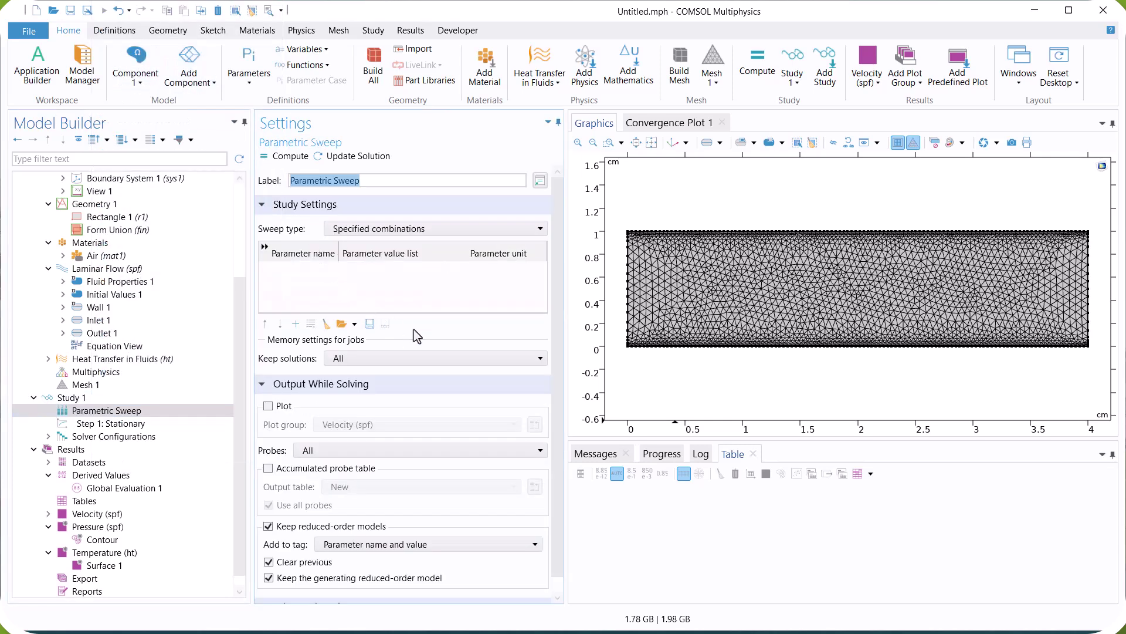
pyautogui.click(295, 325)
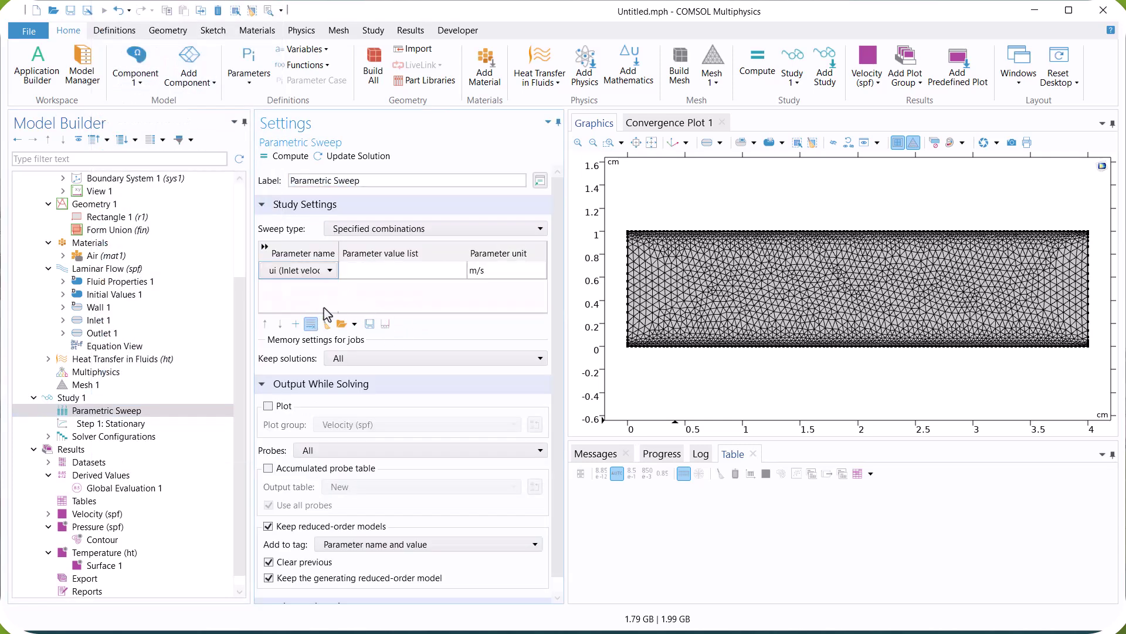
pyautogui.click(382, 270)
pyautogui.click(384, 324)
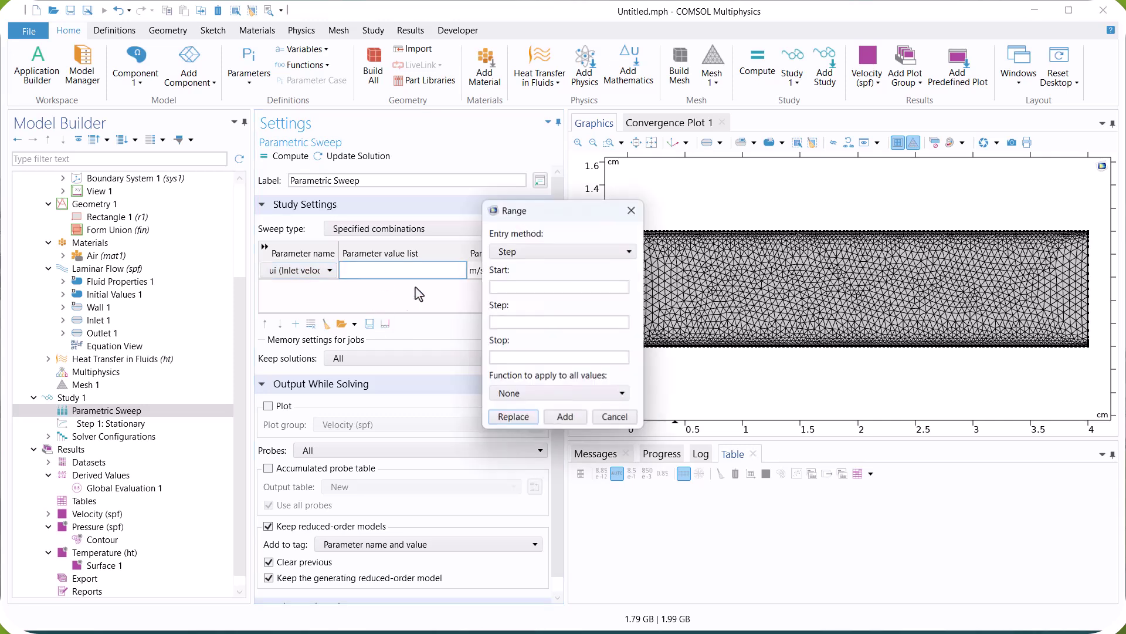
pyautogui.click(506, 252)
pyautogui.click(519, 279)
pyautogui.click(521, 322)
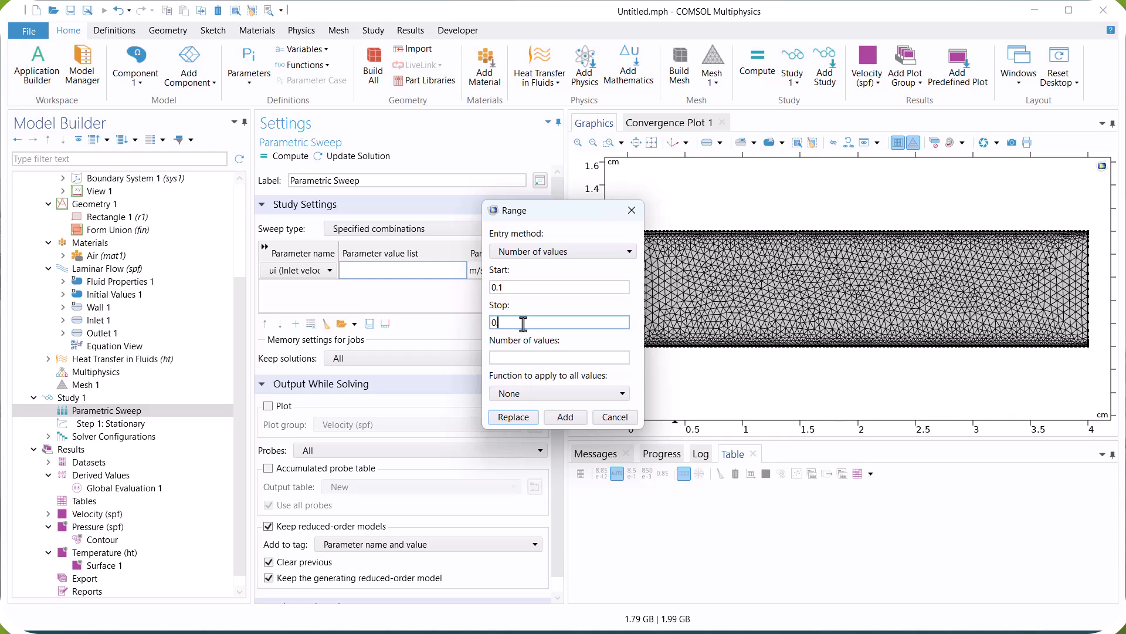
pyautogui.click(552, 358)
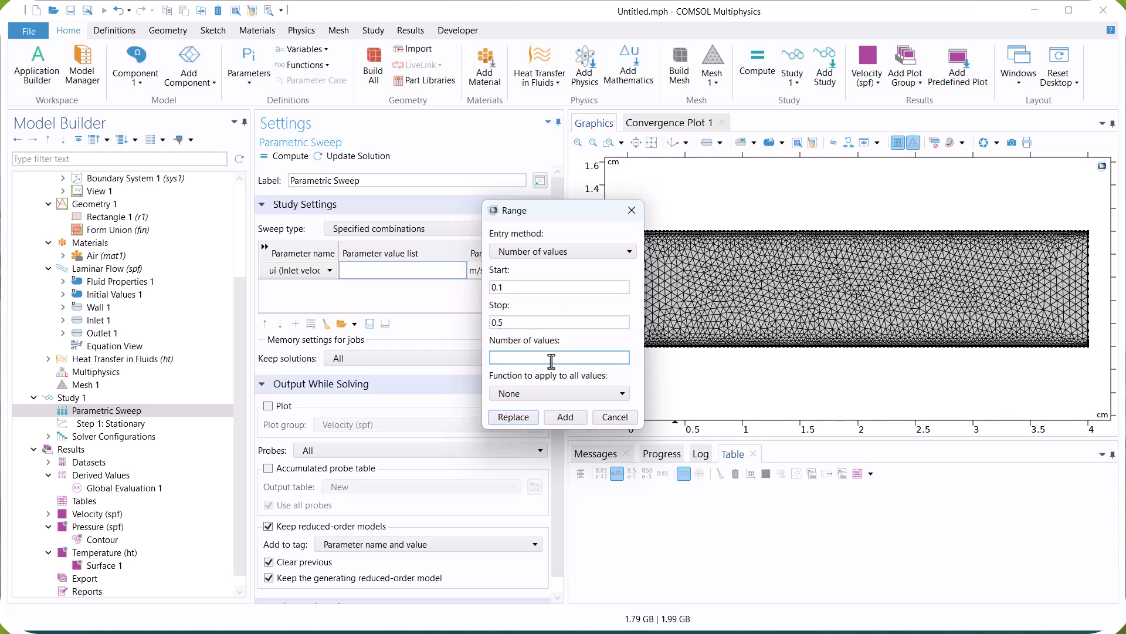
pyautogui.click(519, 421)
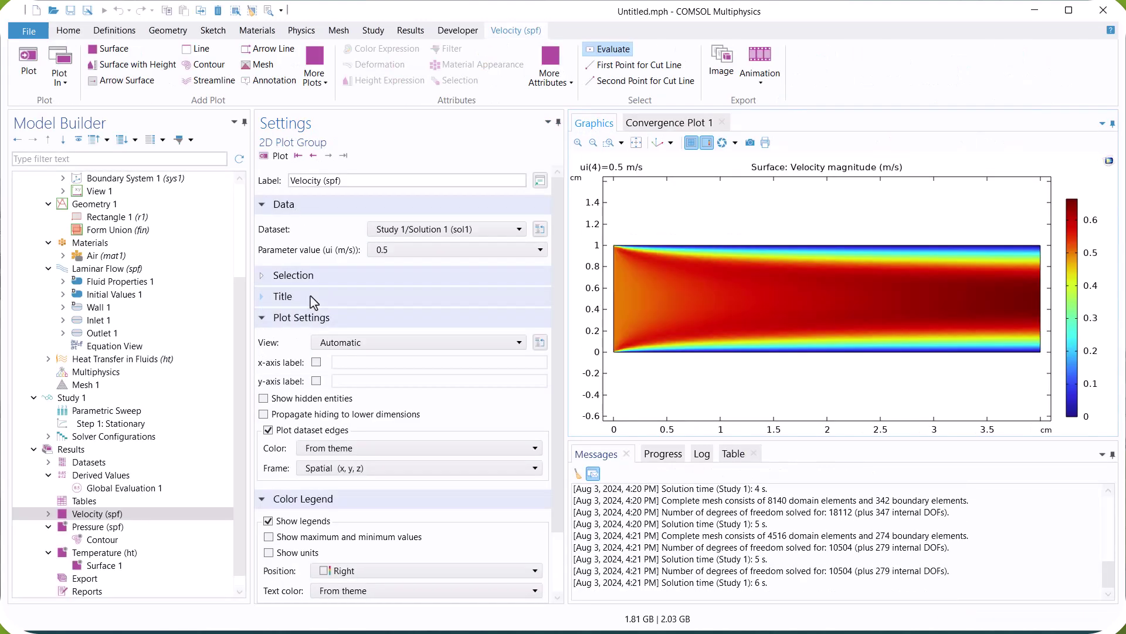
# Step: Evaluate HTC for all swept ui values and plot them as a Table Graph
pyautogui.click(146, 488)
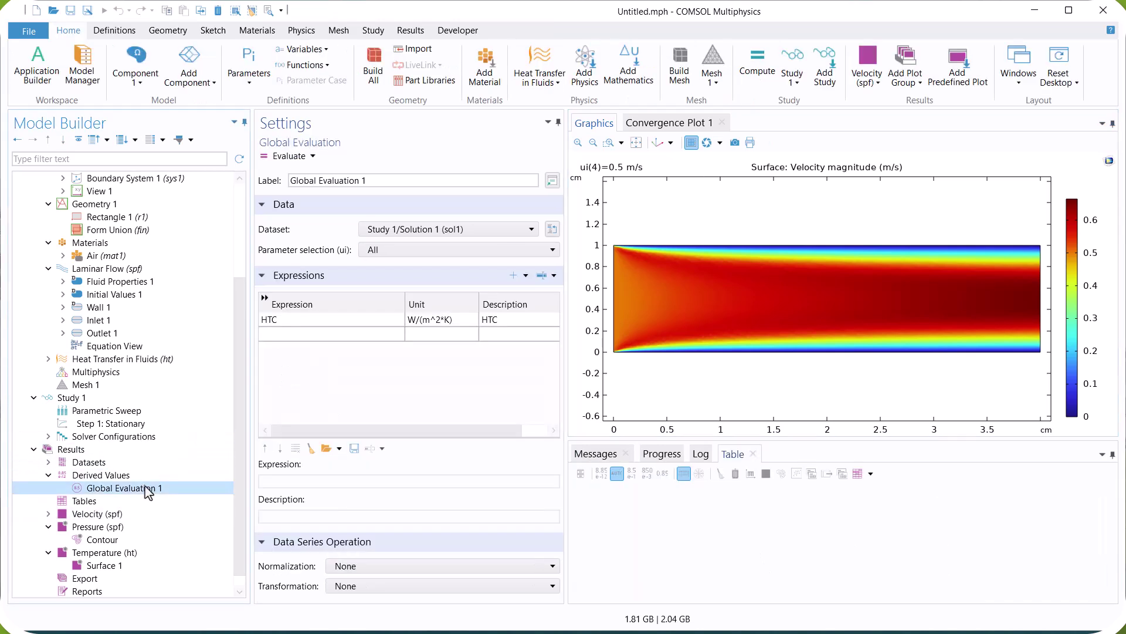
pyautogui.click(280, 157)
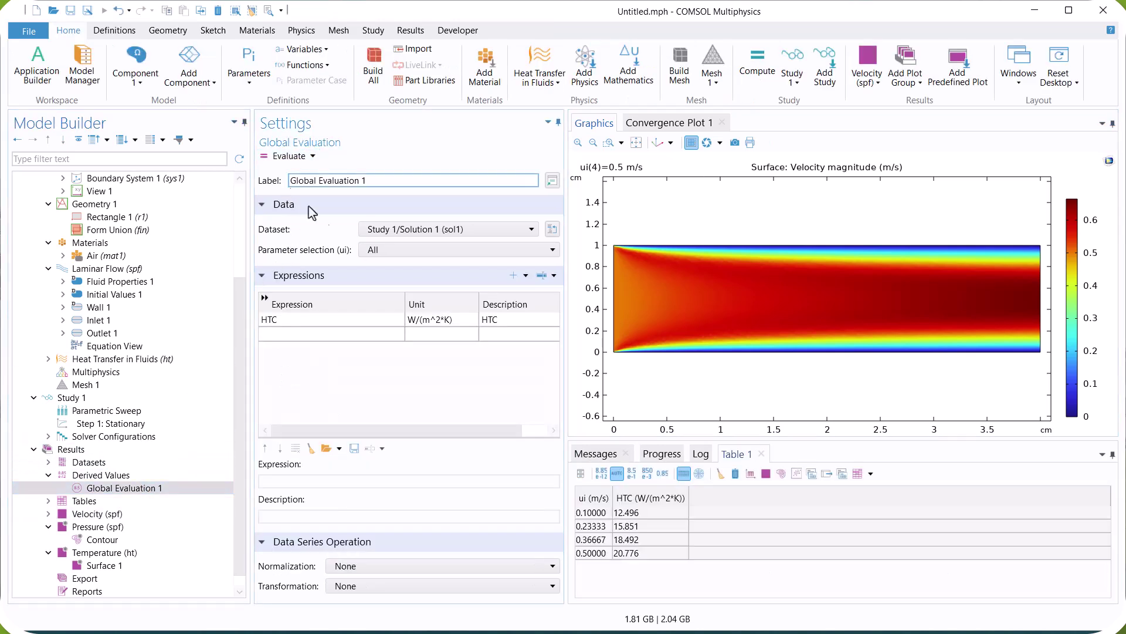
pyautogui.click(751, 474)
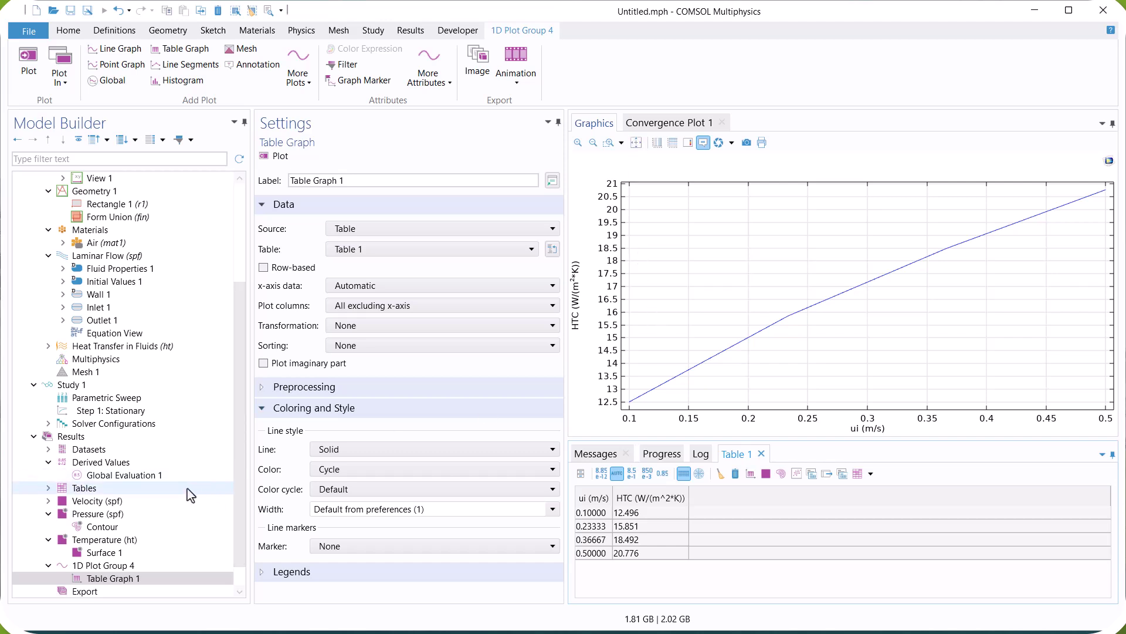
# Step: Set Table Graph 1 to Triangle markers, line width 3, Red colour and Dashed line
pyautogui.click(339, 546)
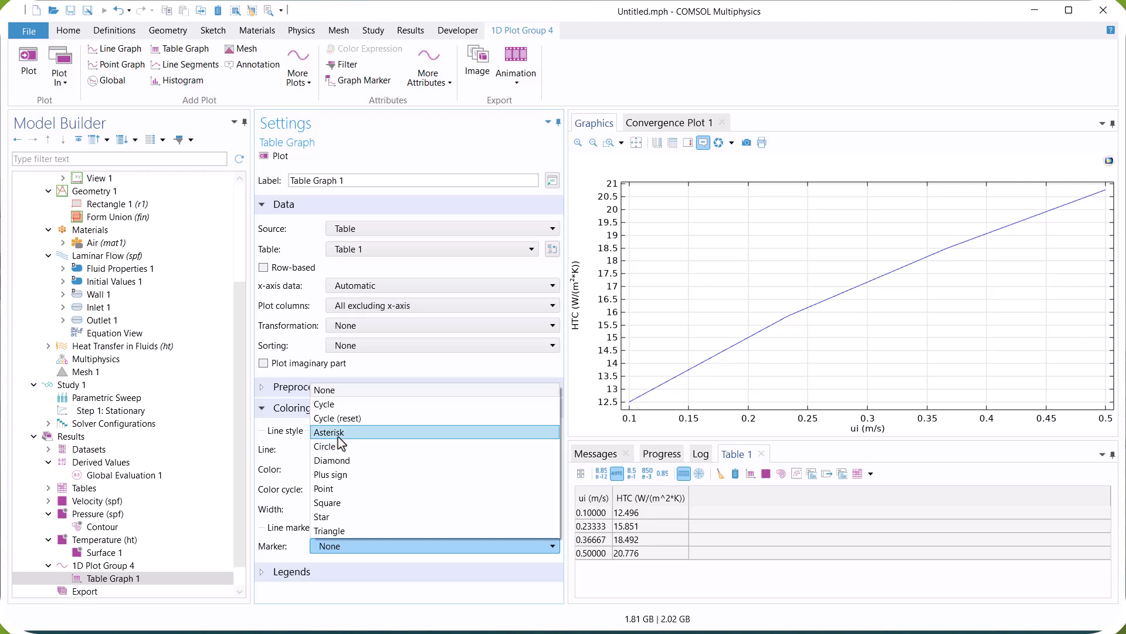
pyautogui.click(365, 531)
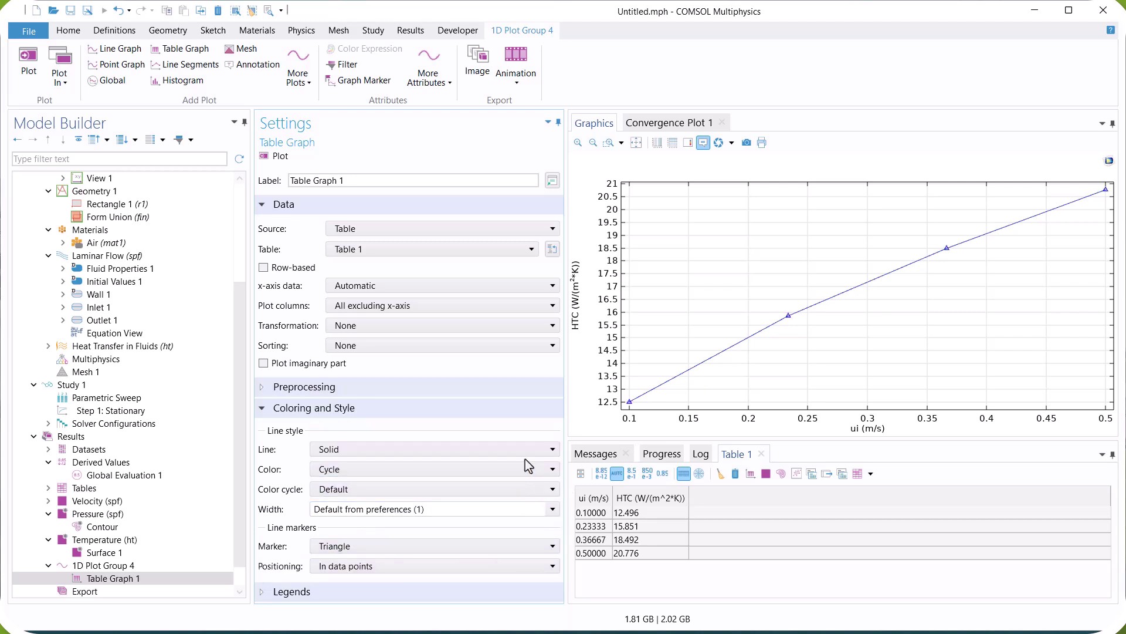
pyautogui.click(551, 509)
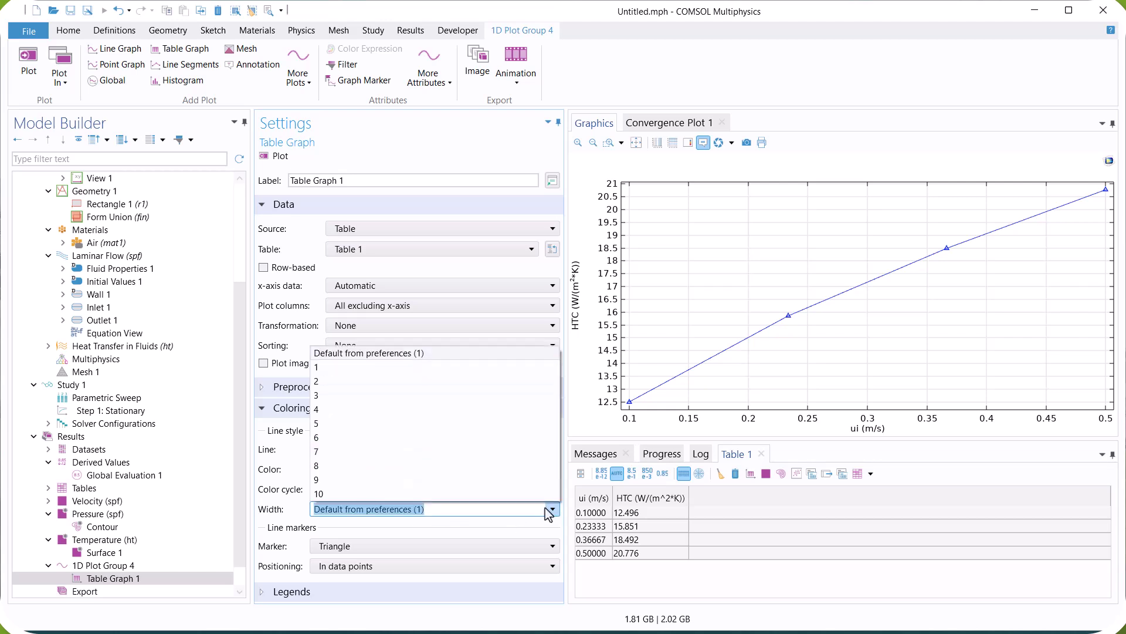
pyautogui.click(368, 400)
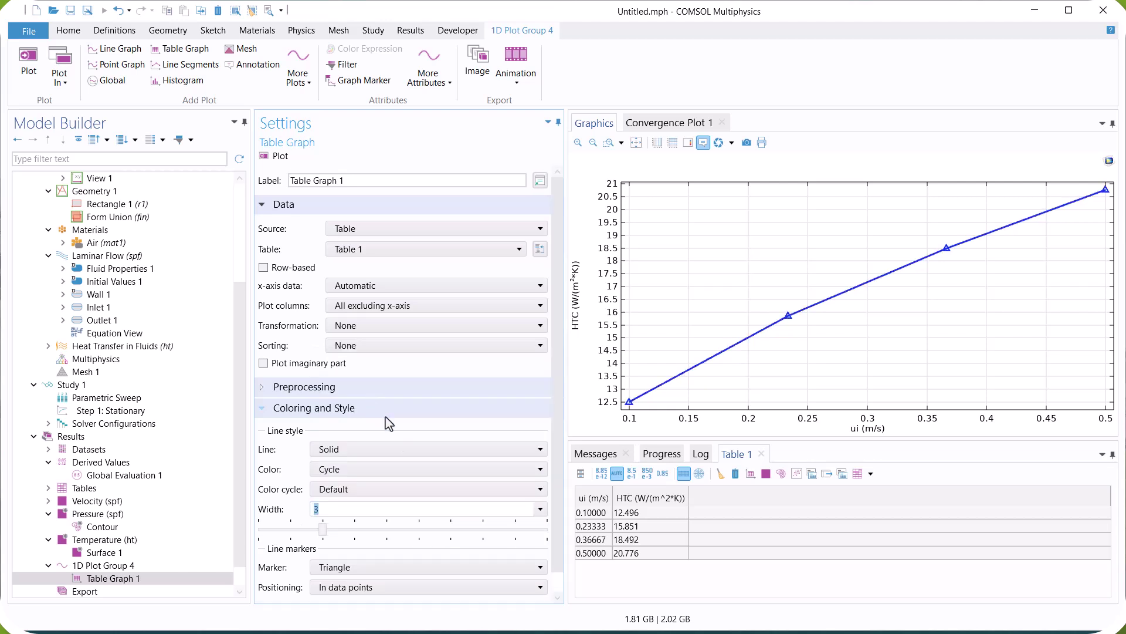
pyautogui.click(442, 470)
pyautogui.click(406, 429)
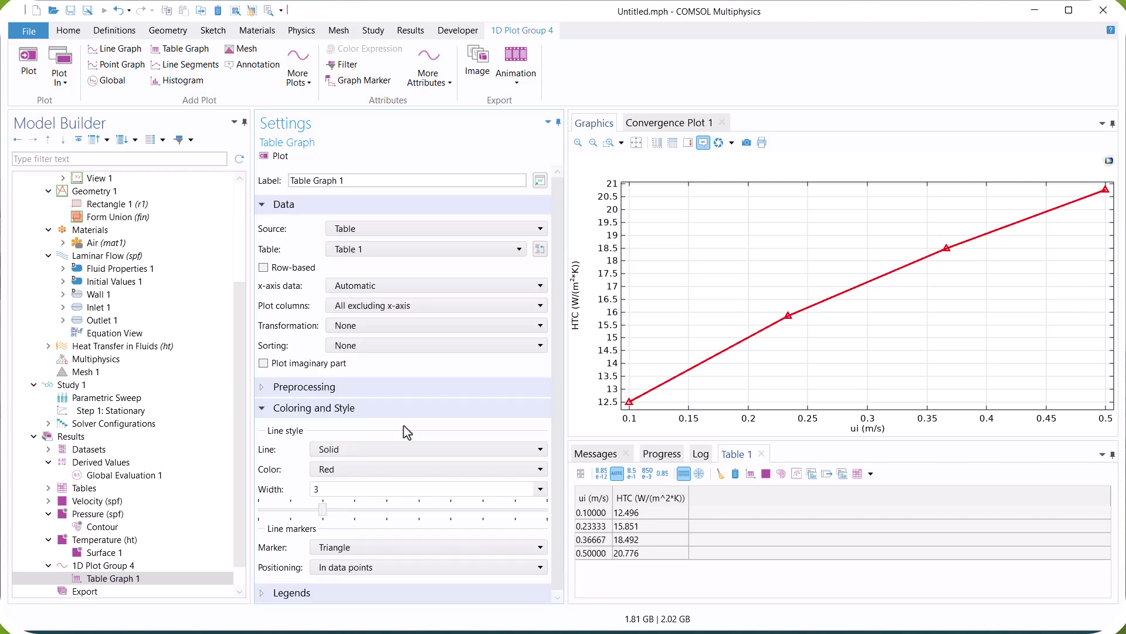
pyautogui.click(417, 450)
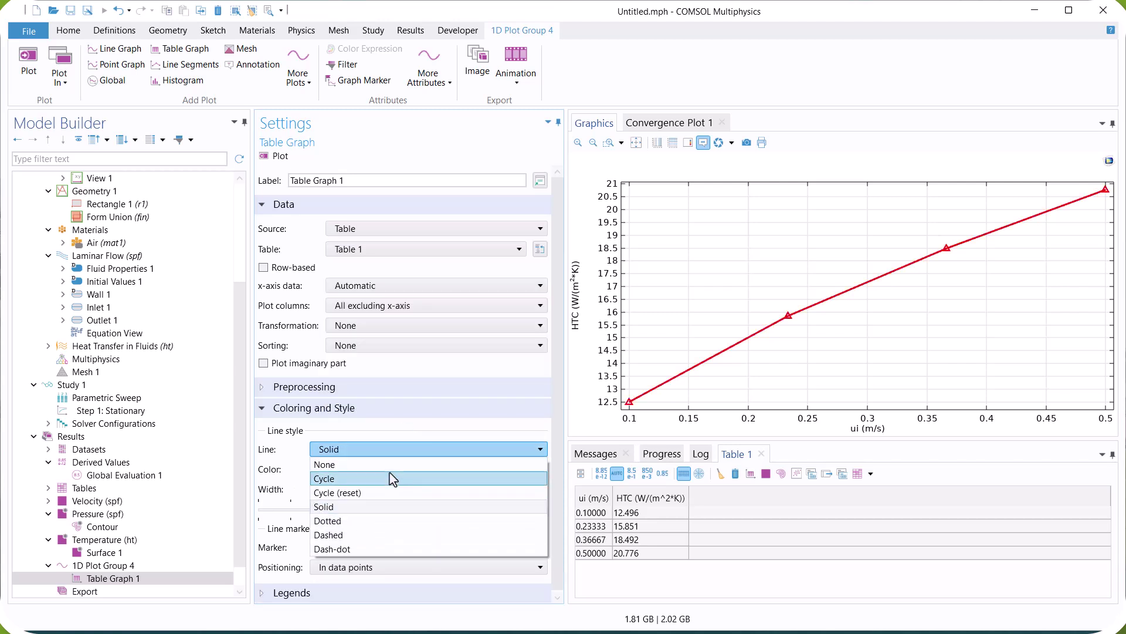
pyautogui.click(395, 475)
pyautogui.click(405, 449)
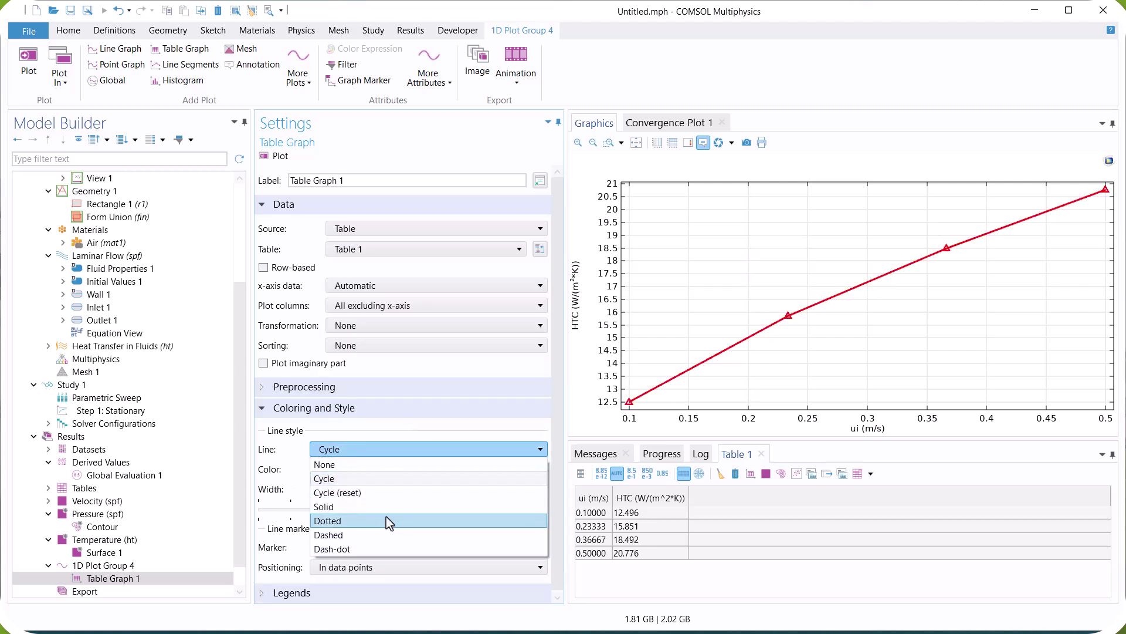
pyautogui.click(384, 535)
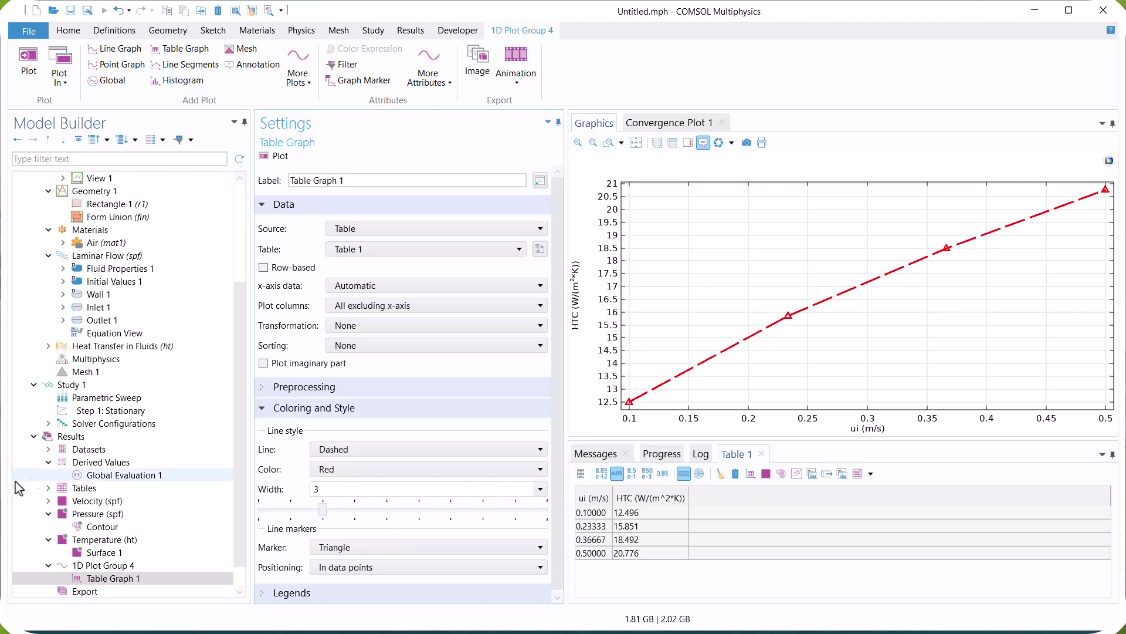
pyautogui.click(108, 476)
# Step: Show the fitted temperature surface plot for ui = 0.1 m/s
pyautogui.click(158, 556)
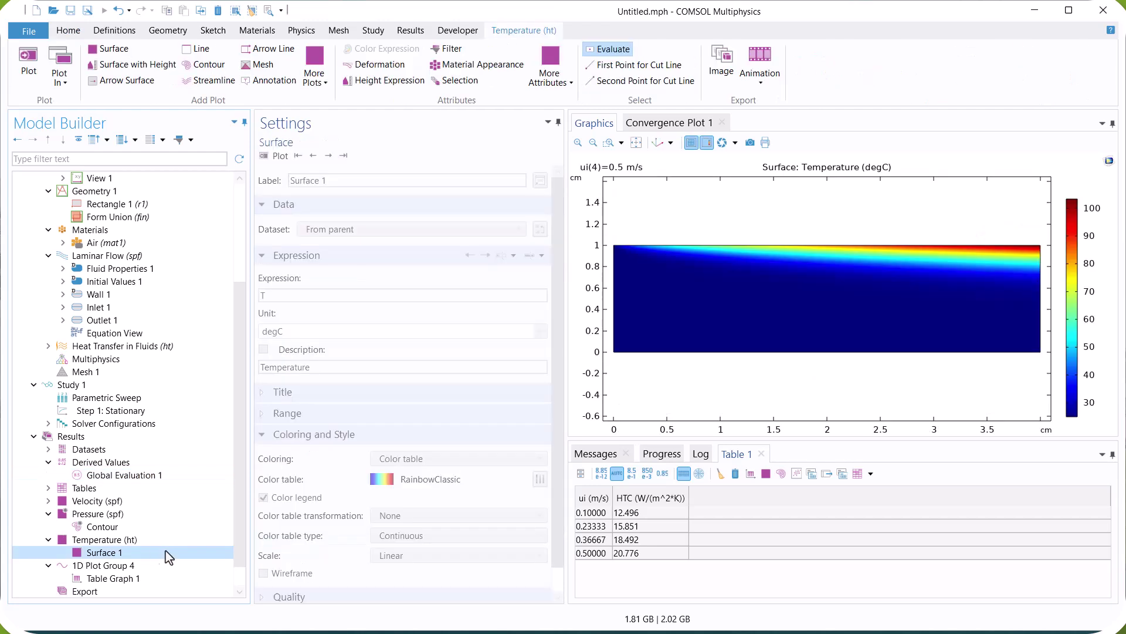
pyautogui.click(639, 143)
pyautogui.click(96, 541)
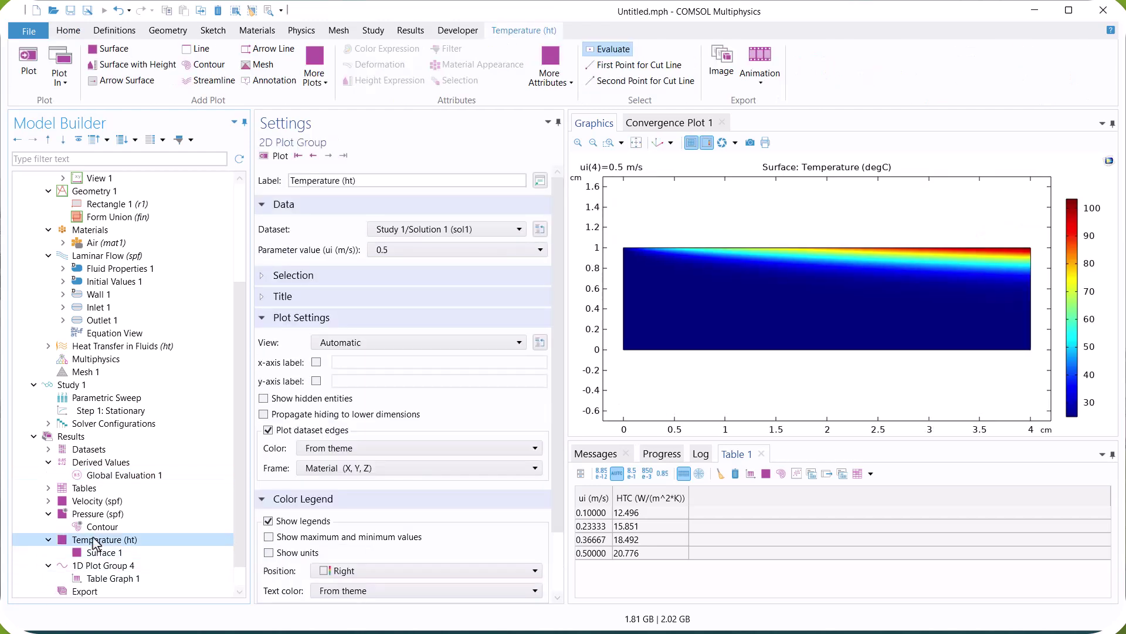
pyautogui.click(403, 251)
pyautogui.click(396, 267)
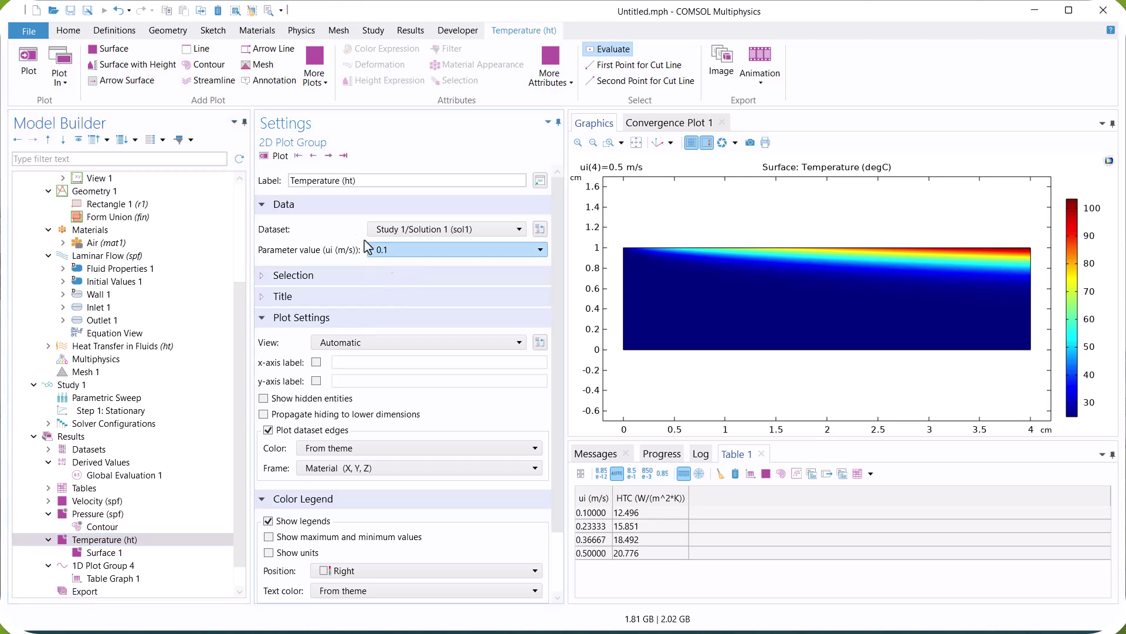
pyautogui.click(276, 156)
# Step: Replot the temperature field for ui = 0.23333, 0.36667 and 0.5 m/s in turn
pyautogui.click(407, 250)
pyautogui.click(404, 274)
pyautogui.click(276, 156)
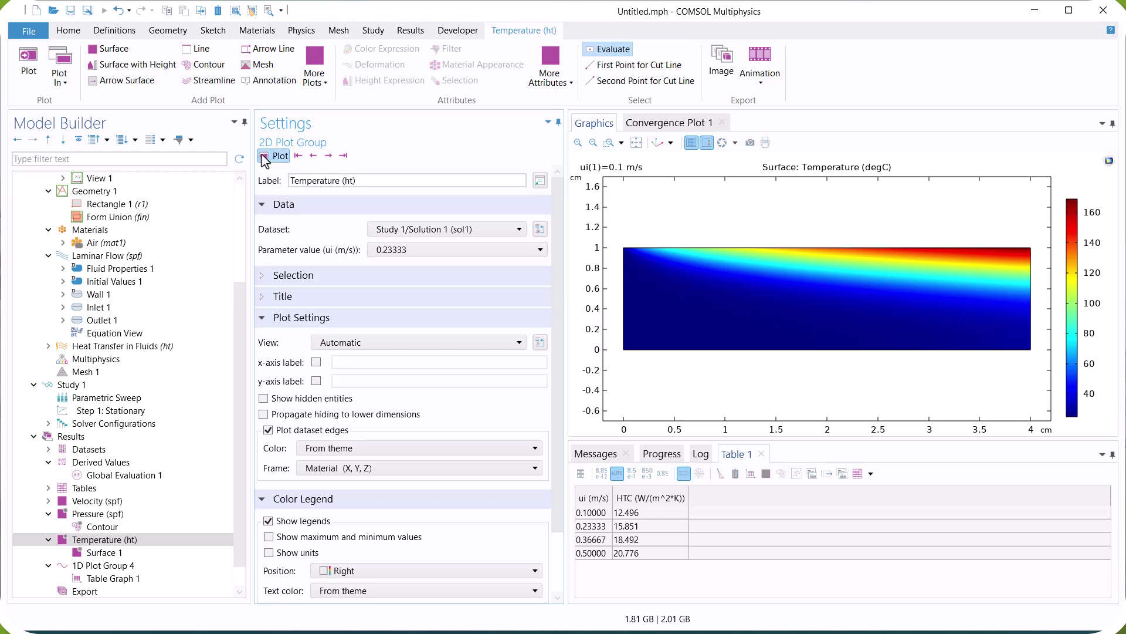
pyautogui.click(411, 250)
pyautogui.click(397, 292)
pyautogui.click(278, 156)
pyautogui.click(411, 250)
pyautogui.click(397, 309)
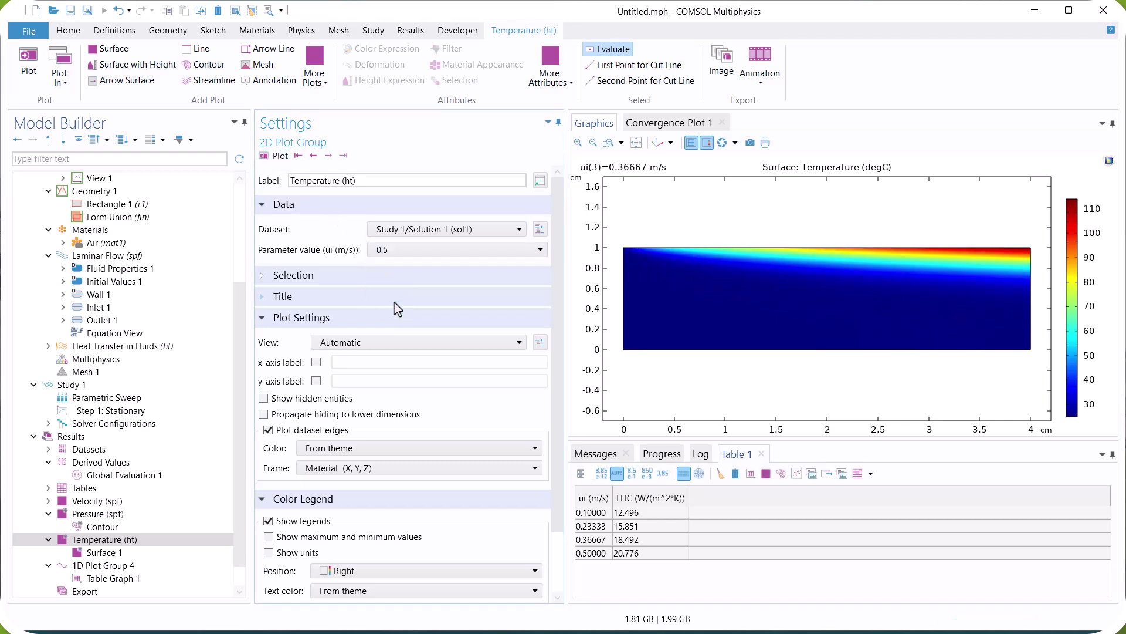
pyautogui.click(278, 158)
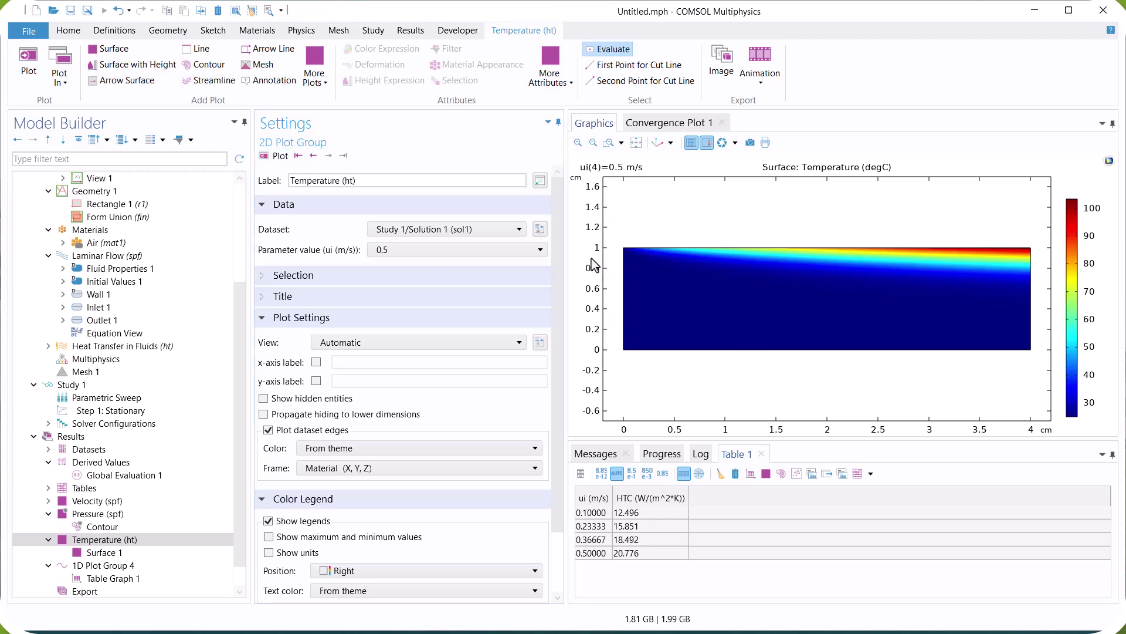